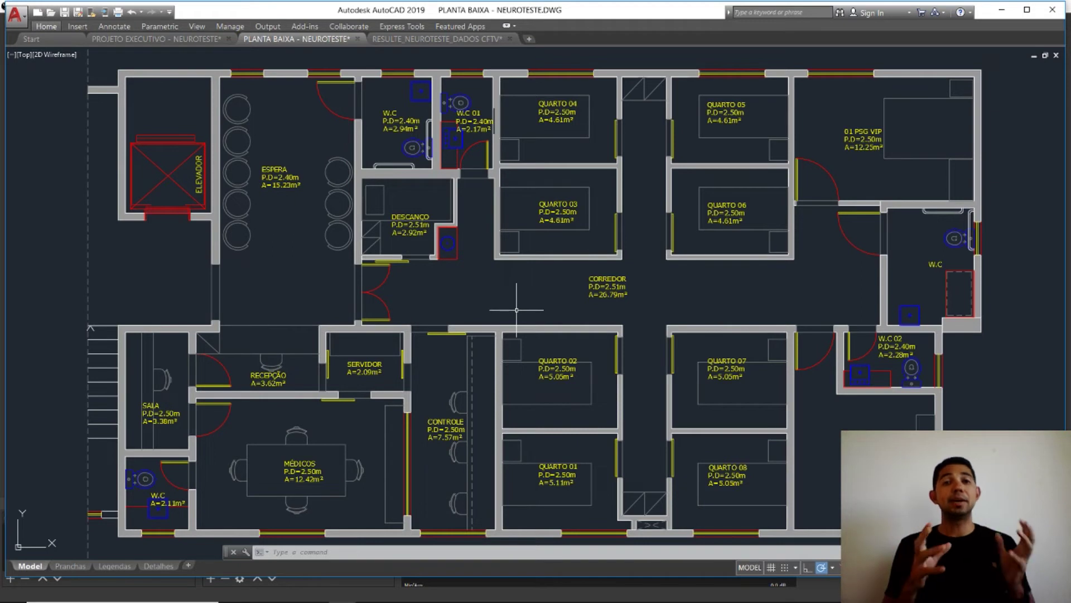
Step: Switch to the PROJETO EXECUTIVO - NEUROTESTE drawing and zoom to a window around the first sheet of the sheet set
key("ctrl+Tab")
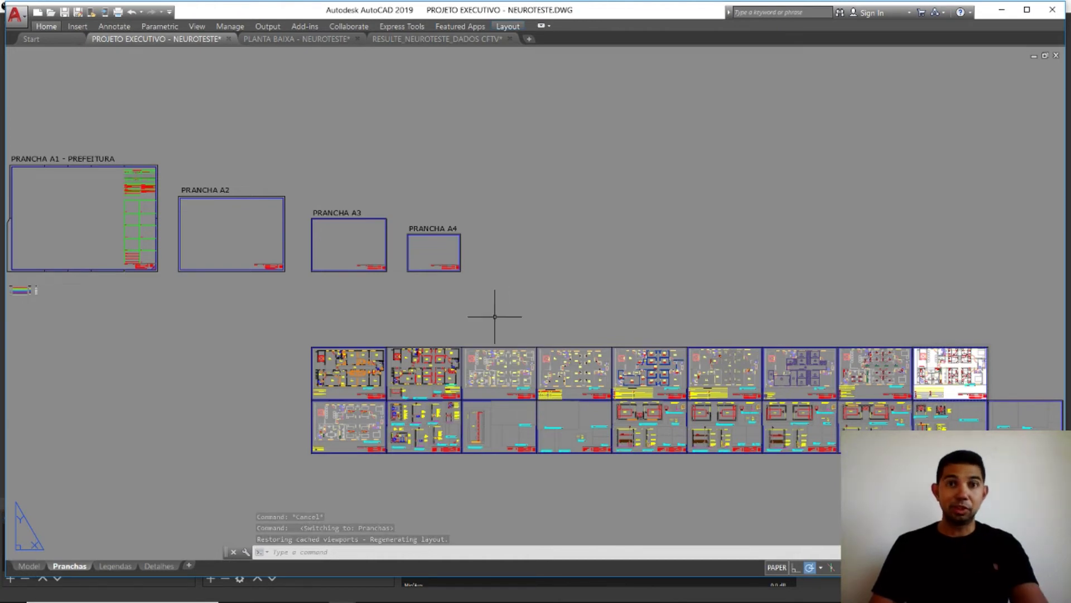
type("z")
key("Return")
type("w")
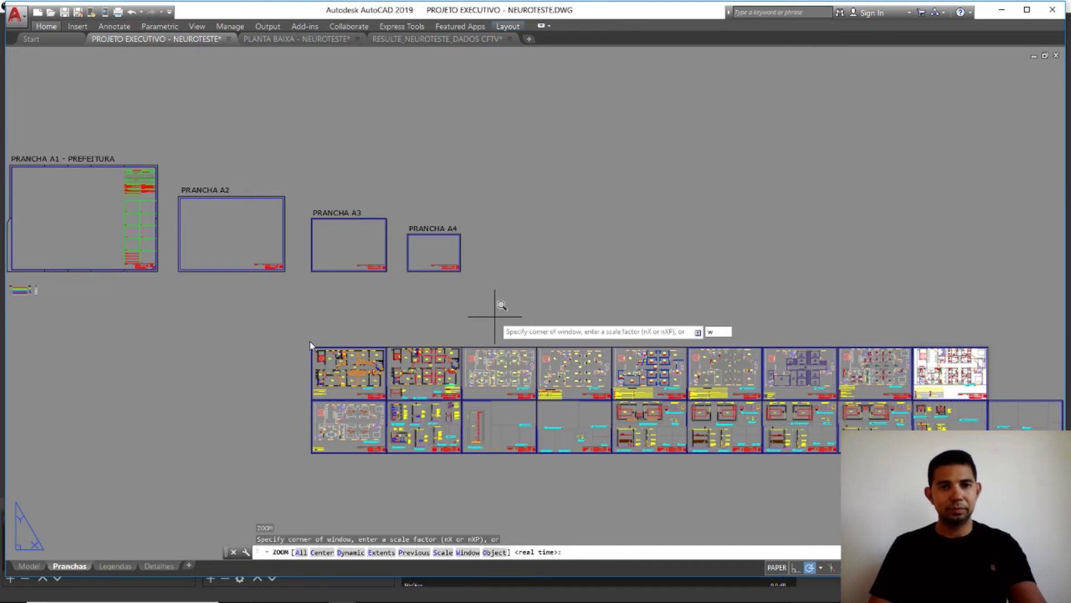
key("BackSpace")
type("e")
key("Return")
key("Return")
type("w")
key("Return")
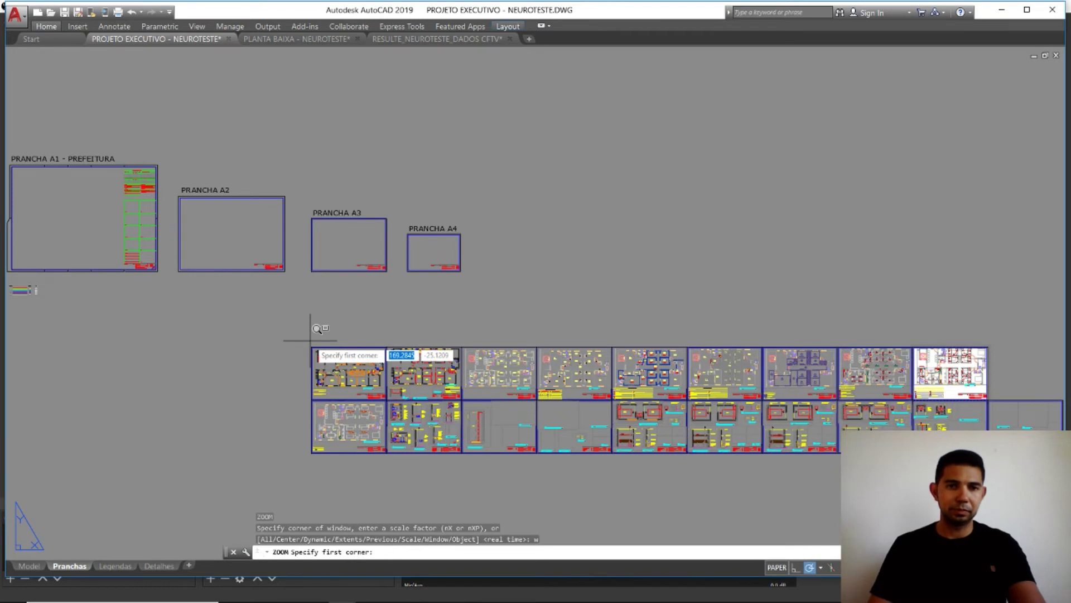
left_click(310, 346)
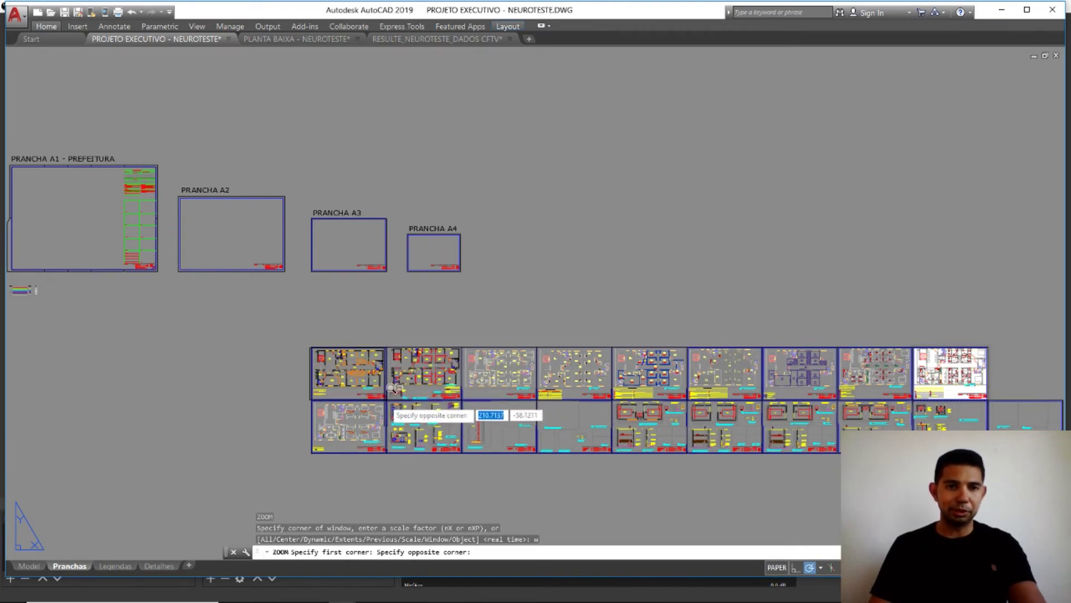
left_click(395, 389)
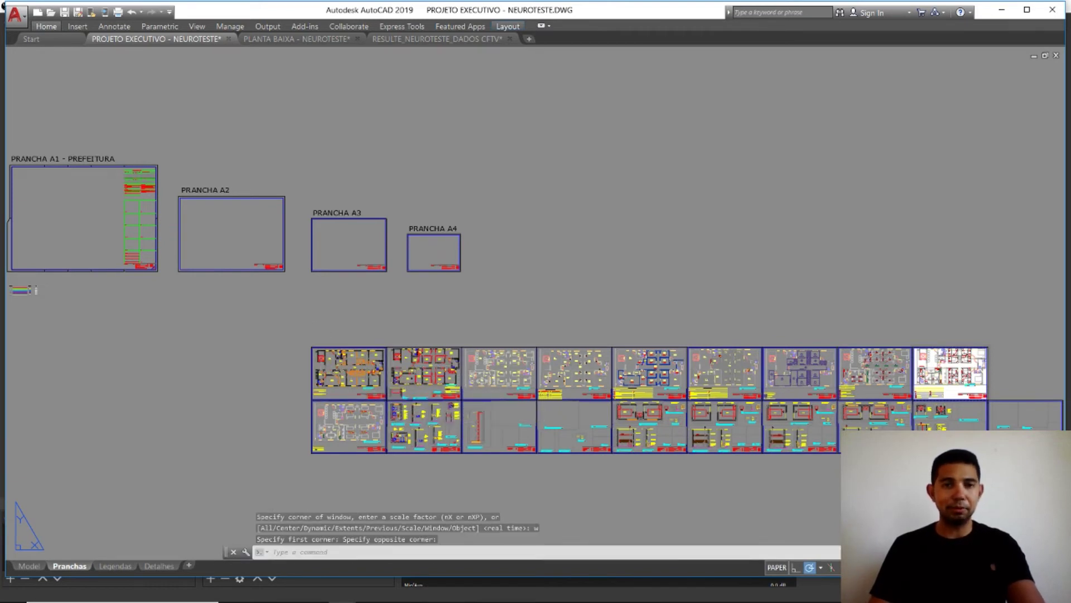
Step: Frame the Planta Demolir floor plan on sheet 01 with a zoom window
mouse_move(637, 282)
middle_mouse_down()
mouse_move(491, 275)
mouse_move(507, 281)
middle_mouse_up()
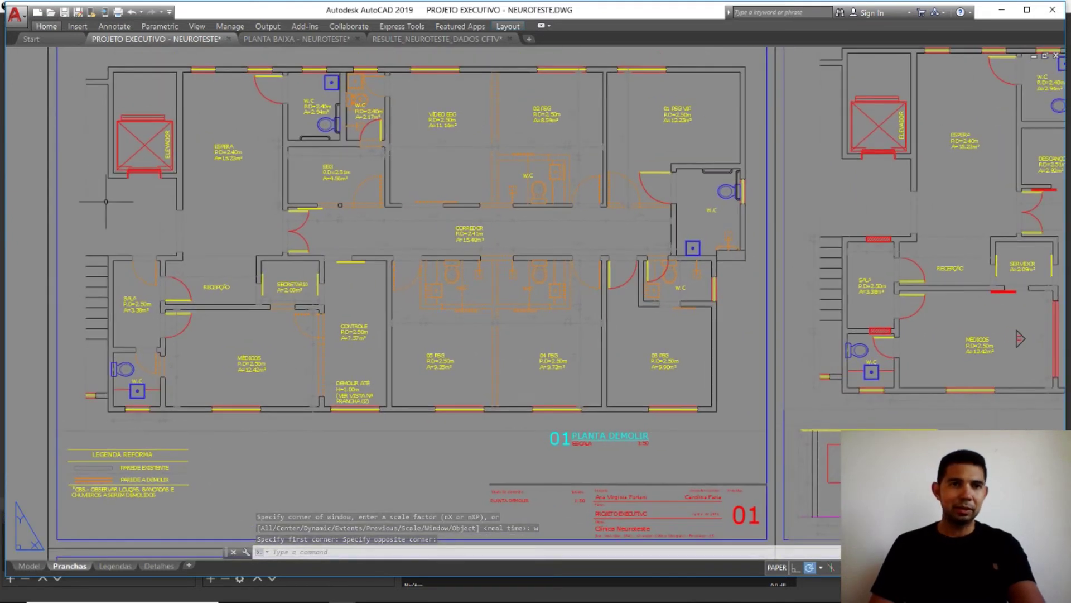
scroll(105, 208, "down", 6)
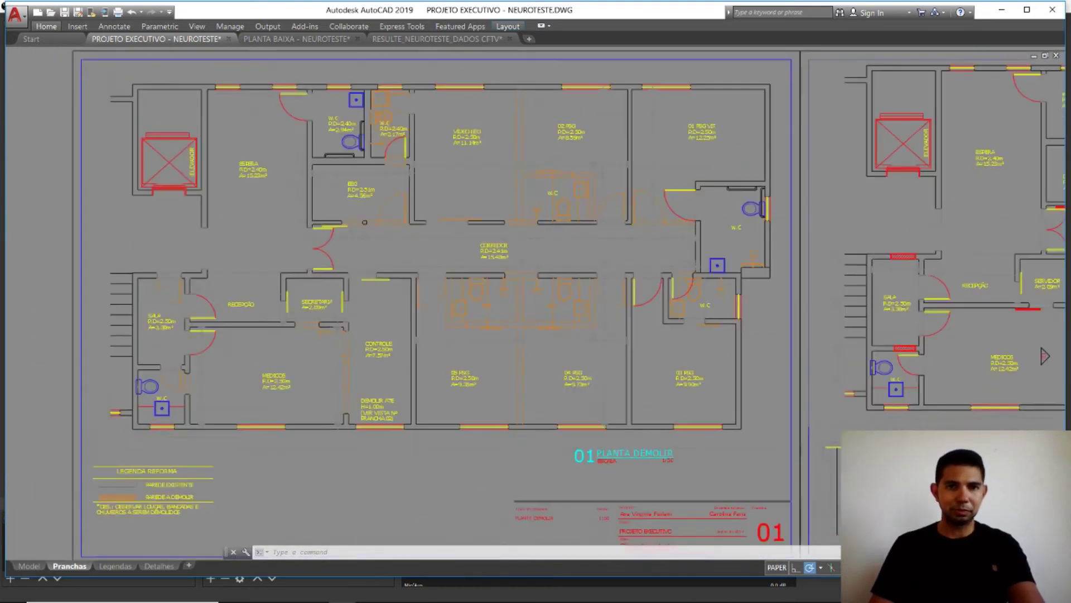
type("z")
key("Return")
type("w")
key("Return")
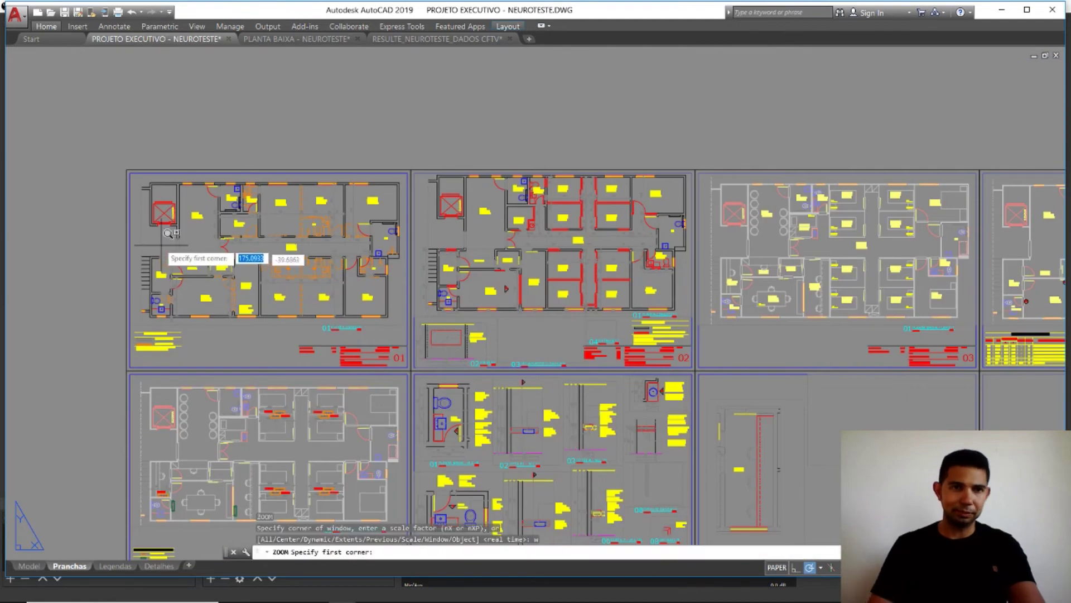
left_click(131, 178)
left_click(415, 329)
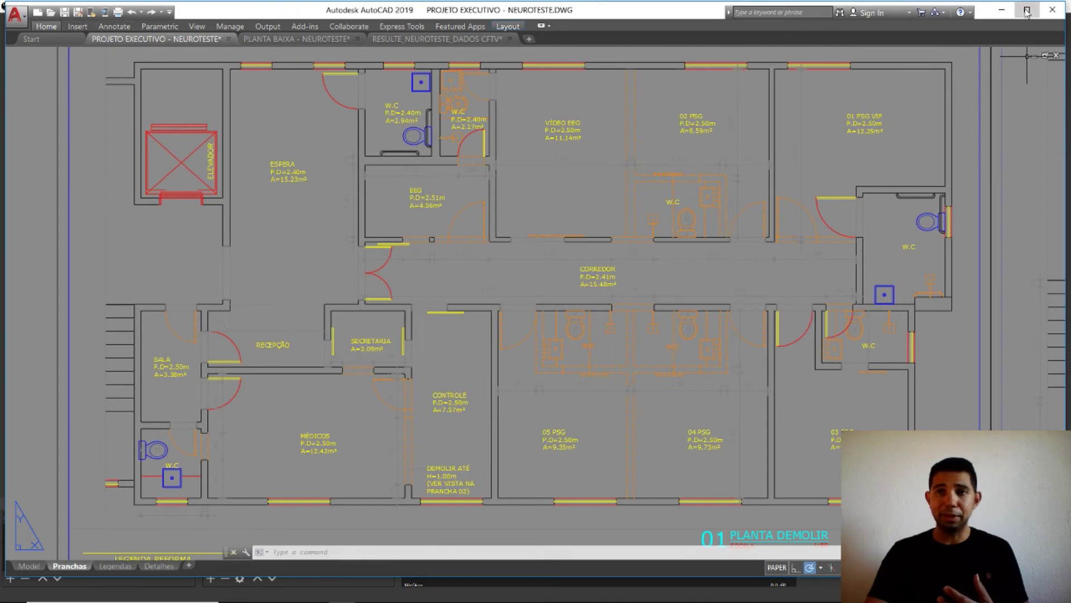
Step: Examine the demolition plan's walls, bathrooms and doors marked for removal, from the upper rooms down to Controle and Médicos
scroll(852, 123, "down", 1)
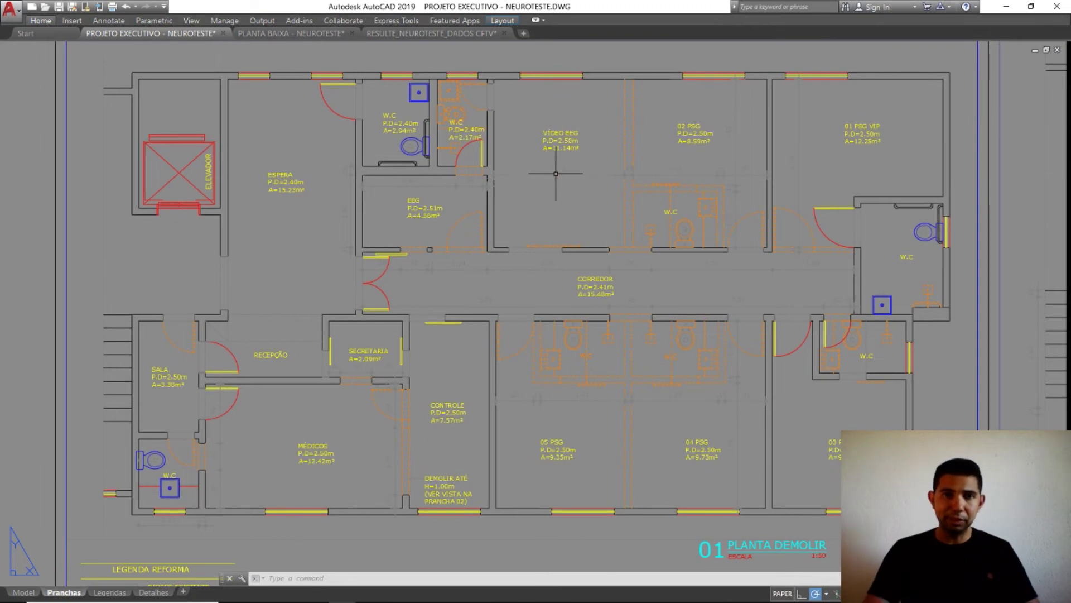
scroll(609, 135, "up", 6)
scroll(641, 148, "down", 5)
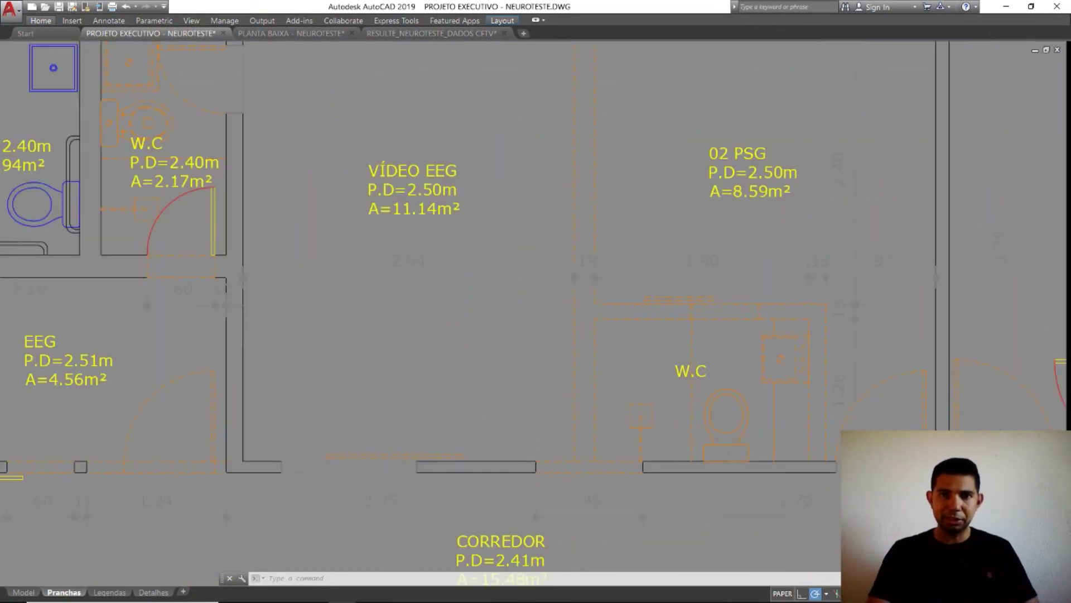
middle_click_drag(643, 149, 552, 128)
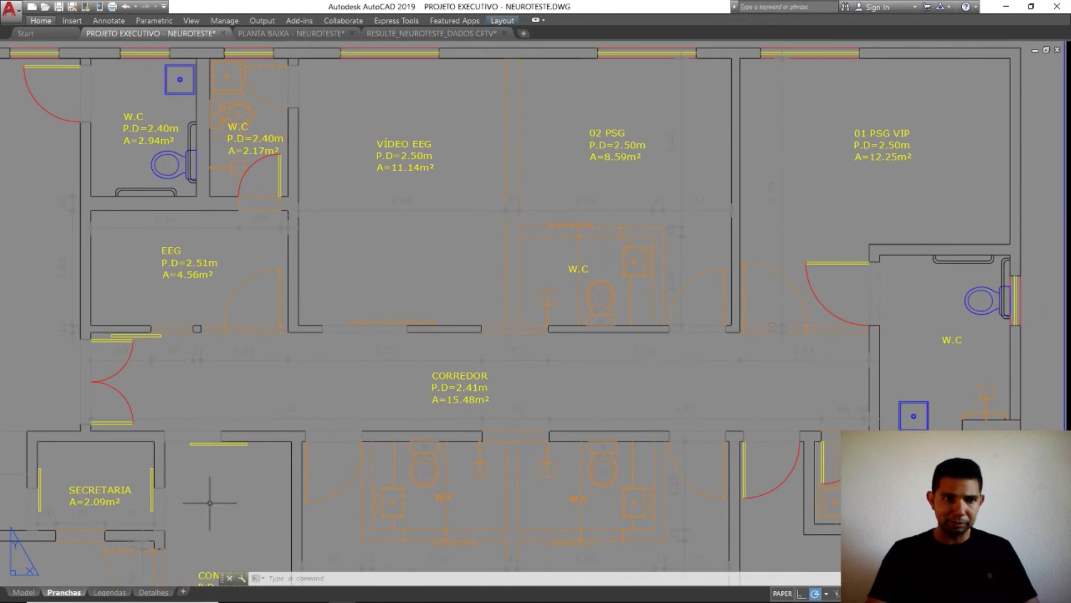
scroll(477, 90, "down", 2)
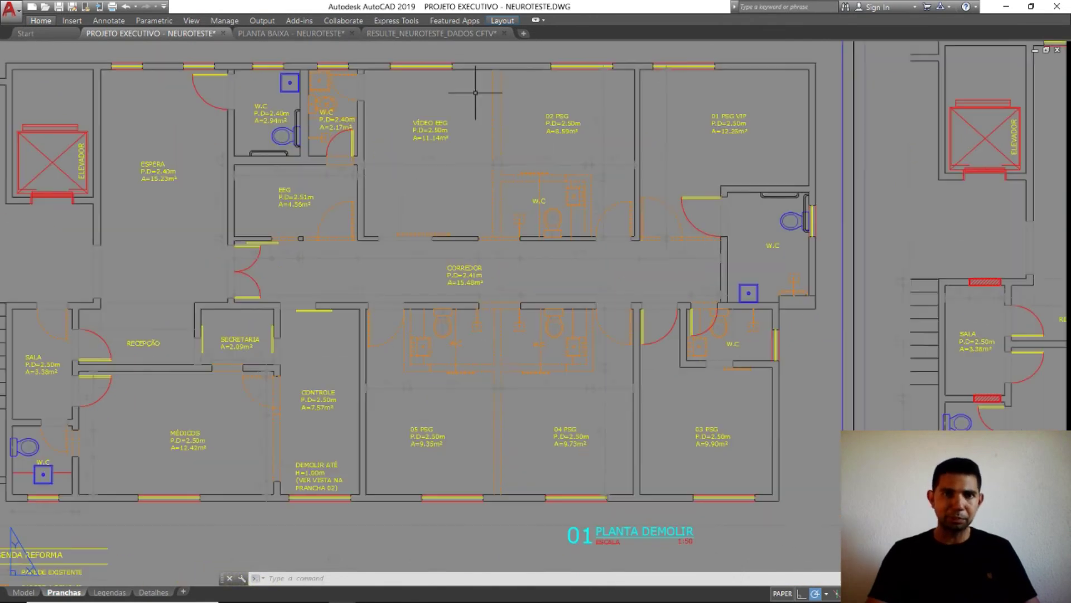
scroll(519, 102, "up", 2)
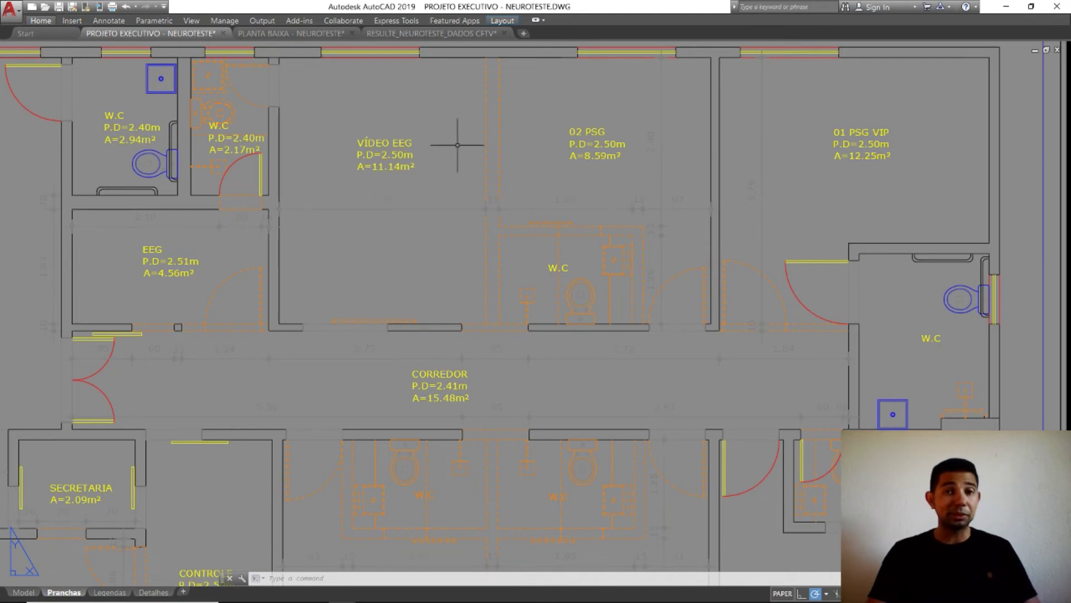
scroll(502, 201, "up", 3)
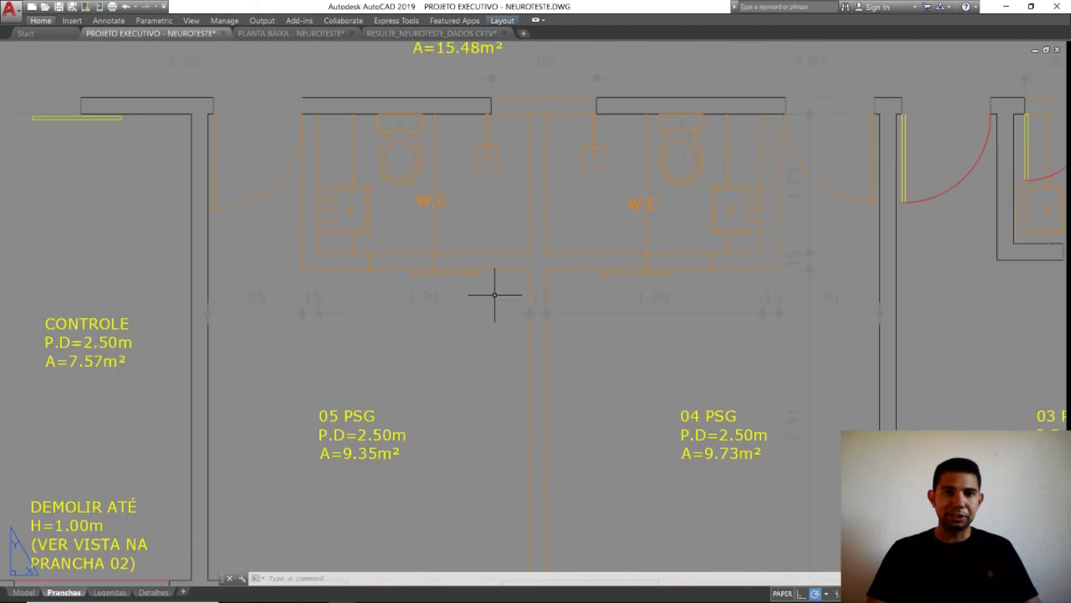
scroll(505, 243, "down", 4)
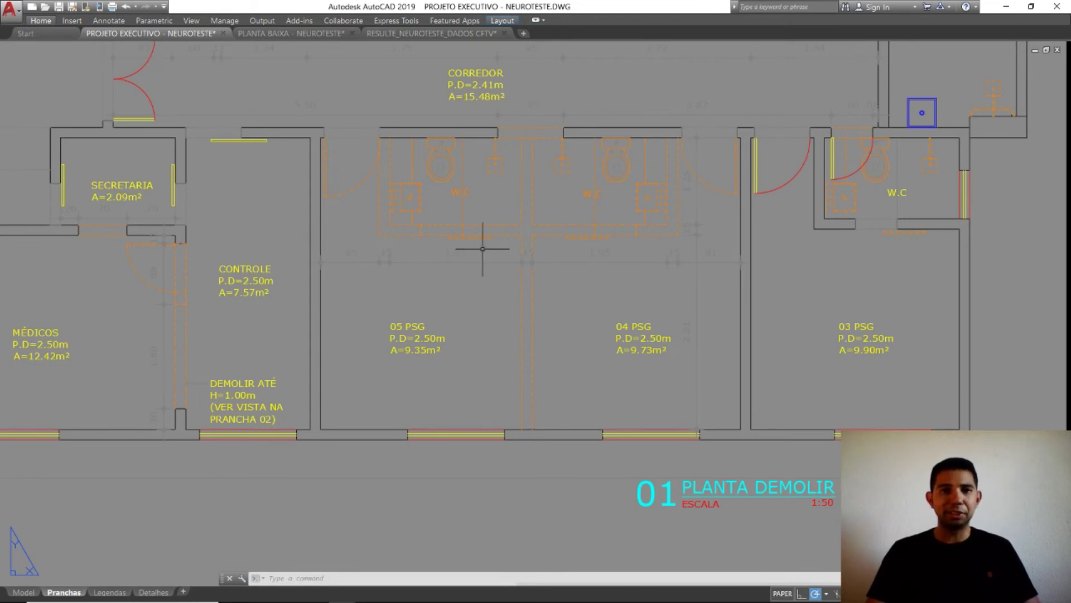
middle_click_drag(342, 246, 791, 259)
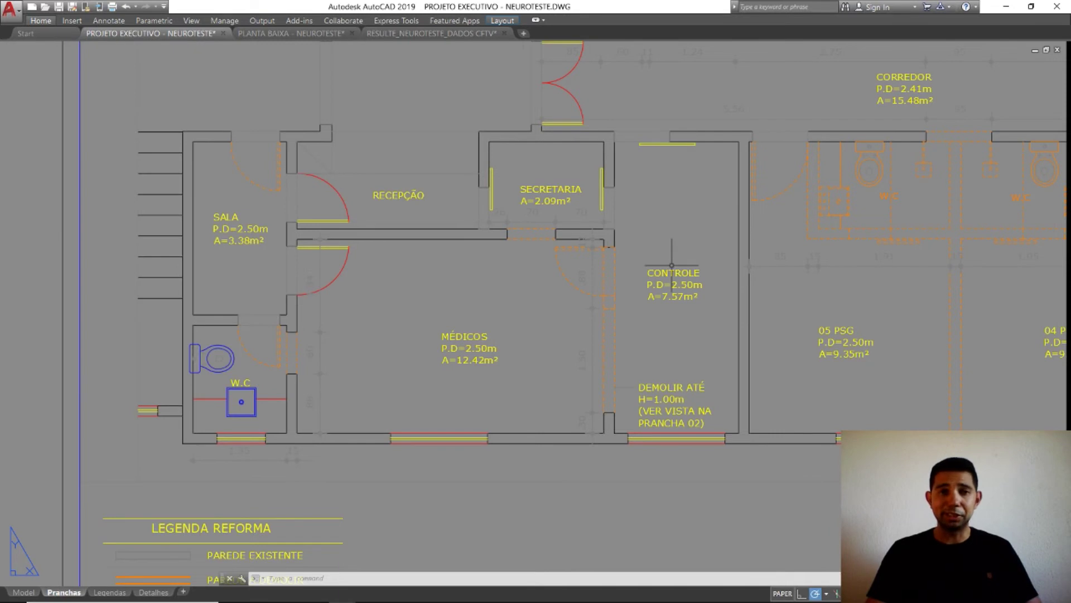
Step: Frame the Planta Construir floor plan on sheet 02 with a zoom window
middle_click_drag(877, 233, 600, 262)
scroll(536, 312, "down", 5)
type("z")
key("Return")
type("w")
key("Return")
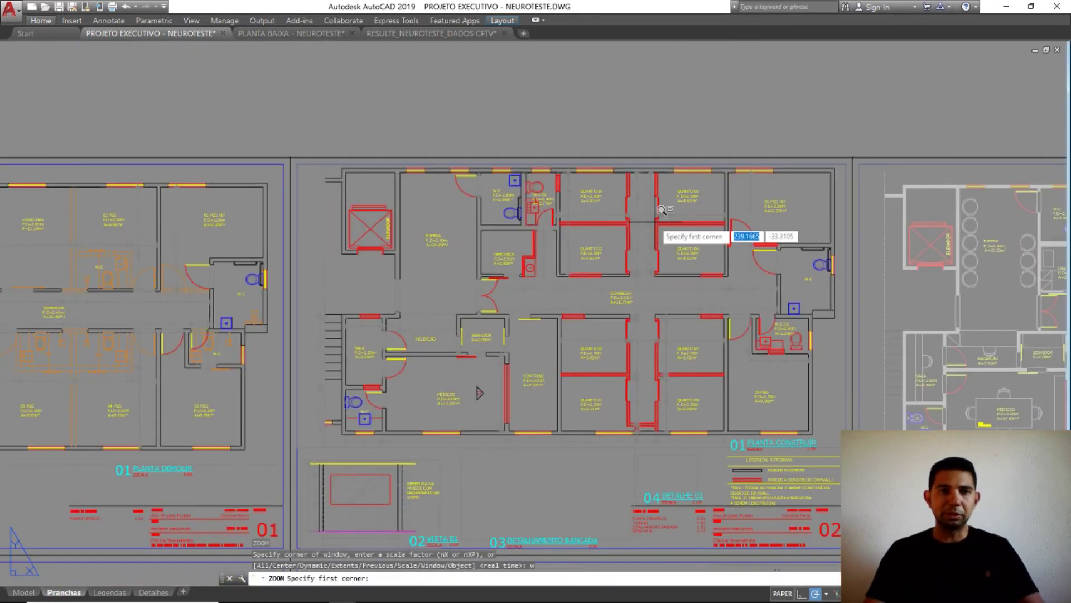
left_click(311, 446)
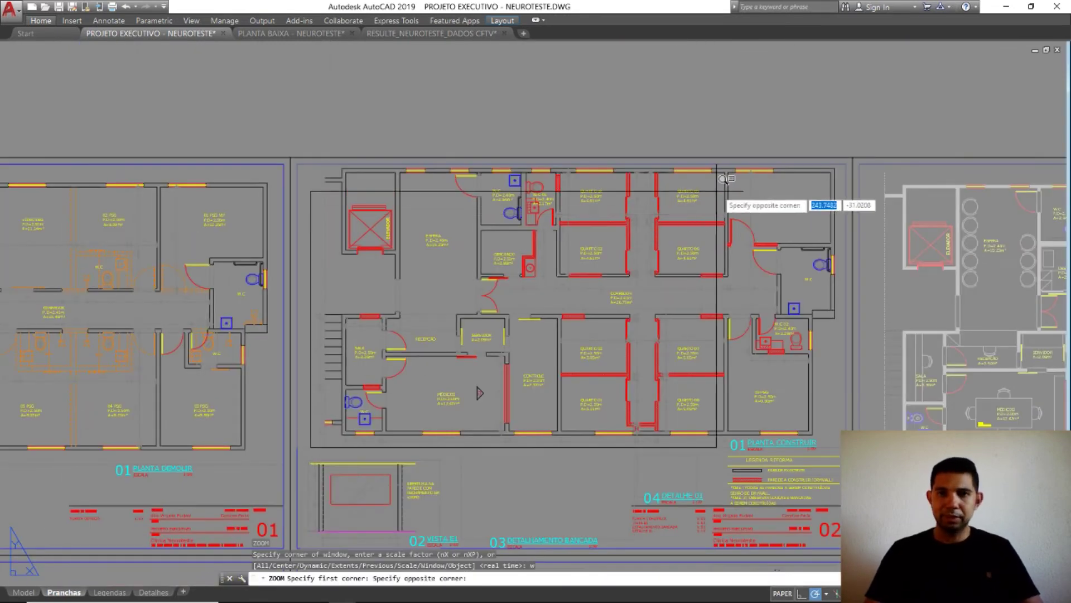
left_click(808, 164)
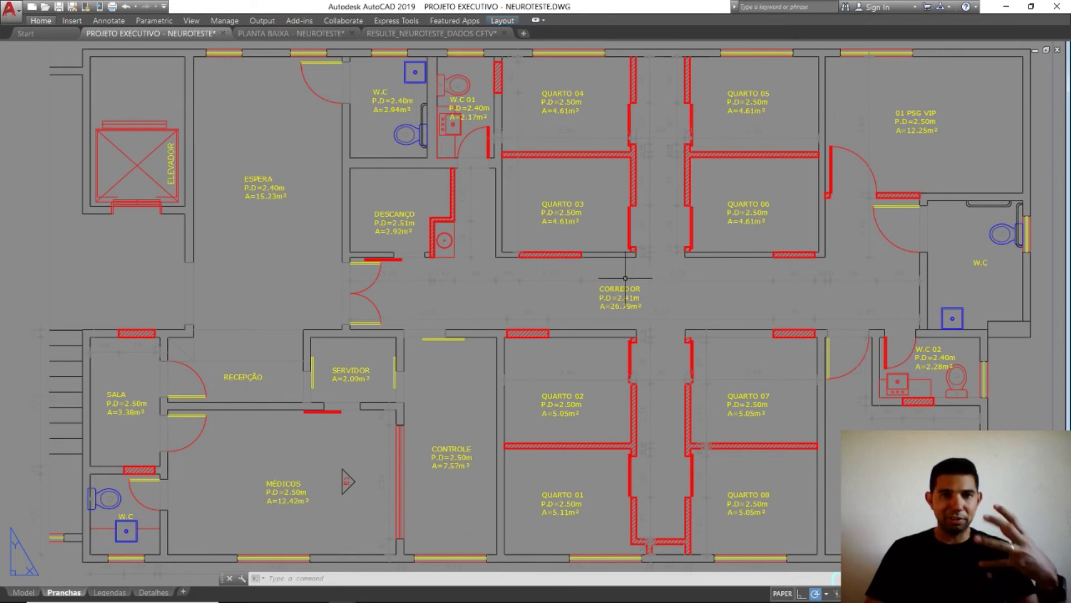
Step: Frame the Planta Baixa - Layout floor plan on sheet 03 with a zoom window
scroll(625, 277, "down", 5)
type("z")
key("Return")
type("w")
key("Return")
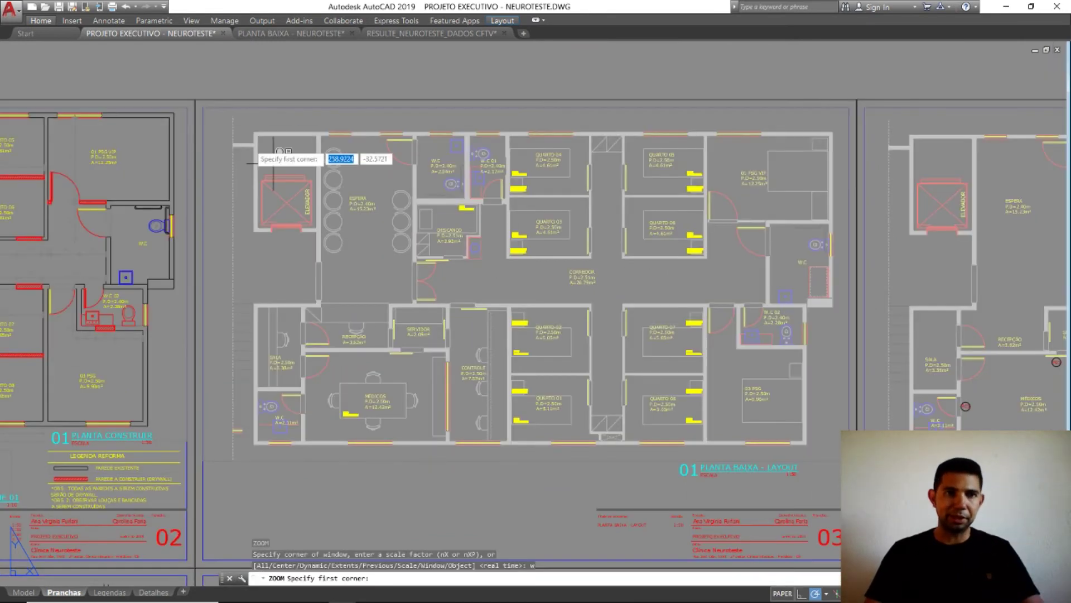
left_click(221, 117)
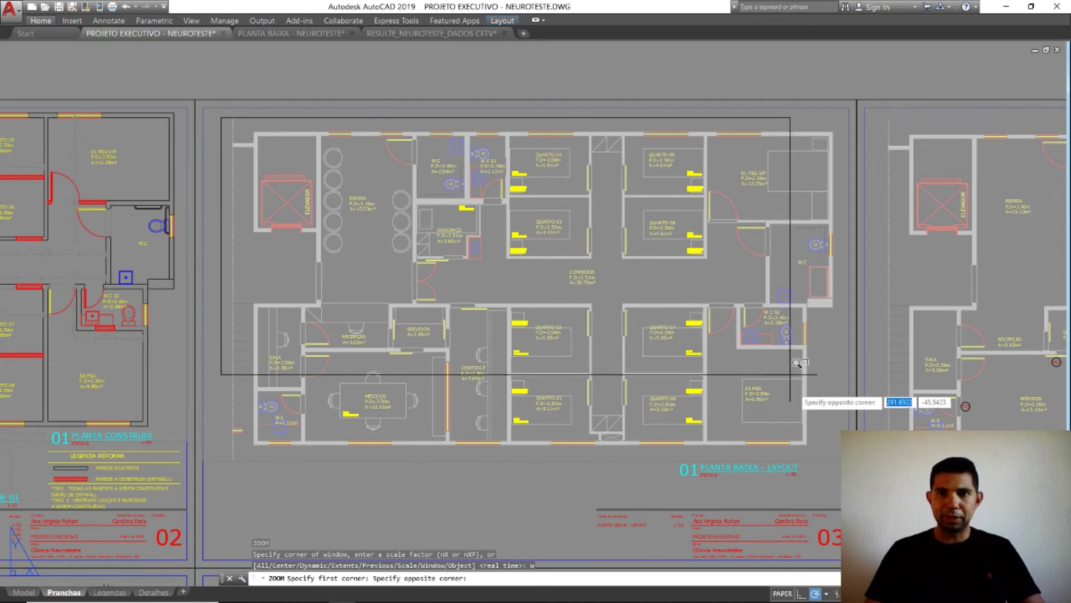
left_click(839, 453)
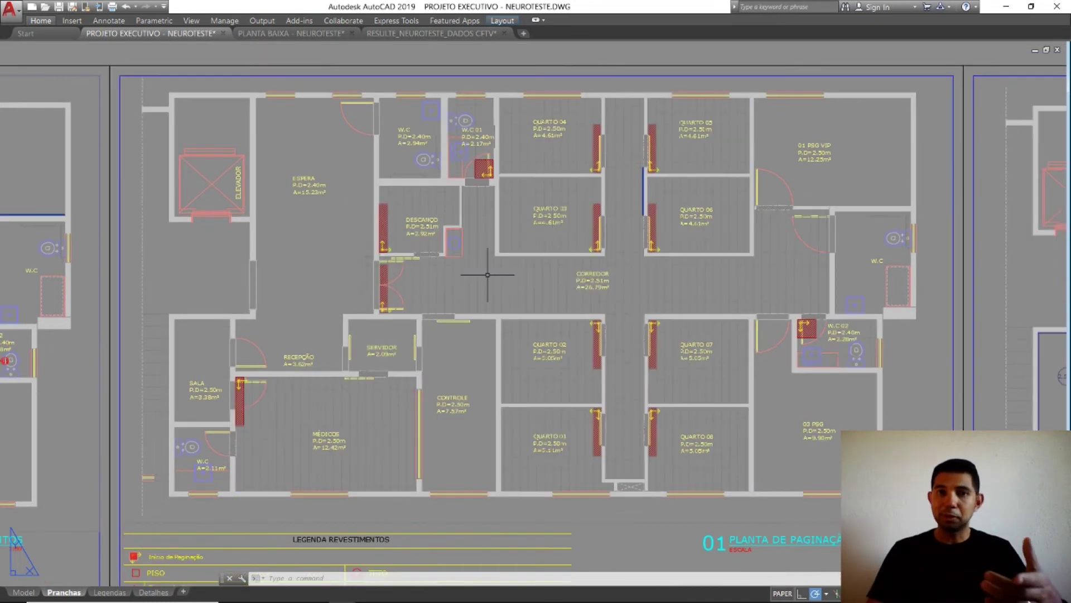
Step: Examine the floor tiling plan around the corridor, Descanço, Servidor, Controle and the Quarto rooms
scroll(466, 264, "up", 4)
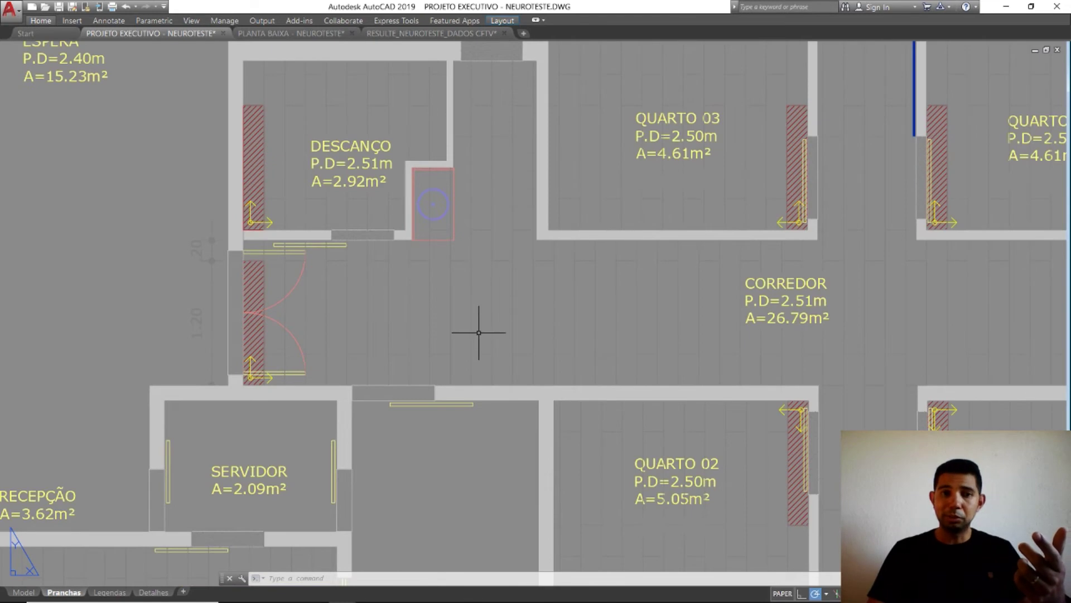
middle_click_drag(478, 333, 481, 136)
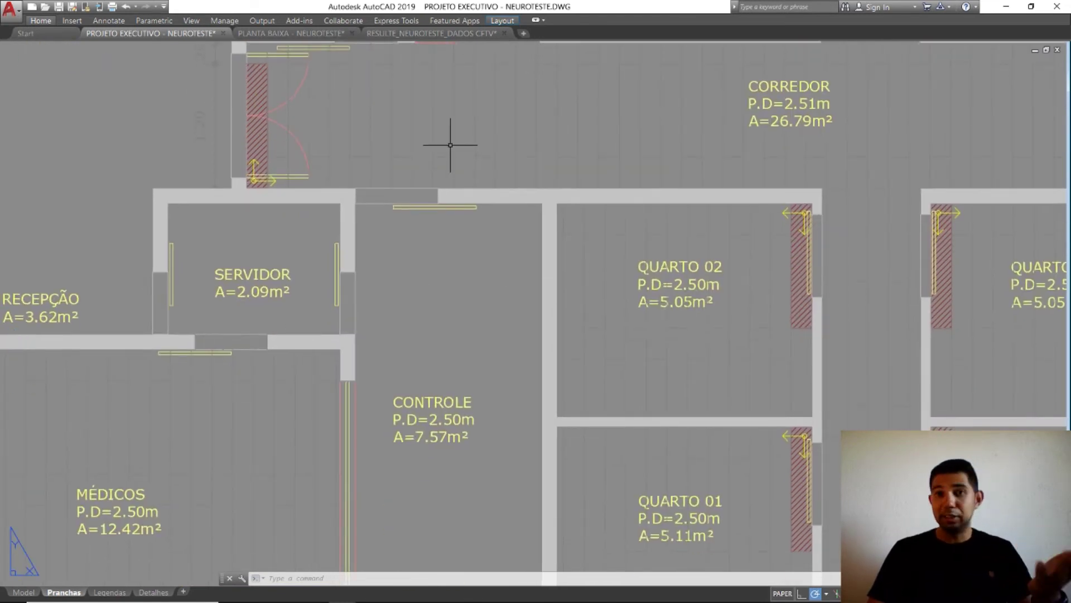
scroll(450, 145, "down", 4)
scroll(454, 181, "down", 3)
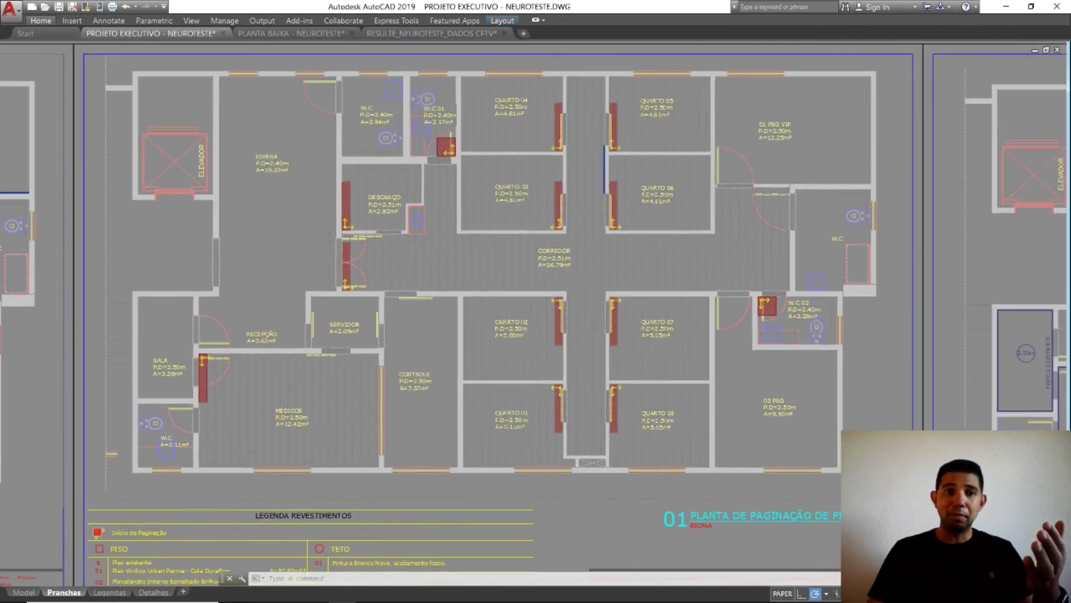
scroll(410, 201, "up", 3)
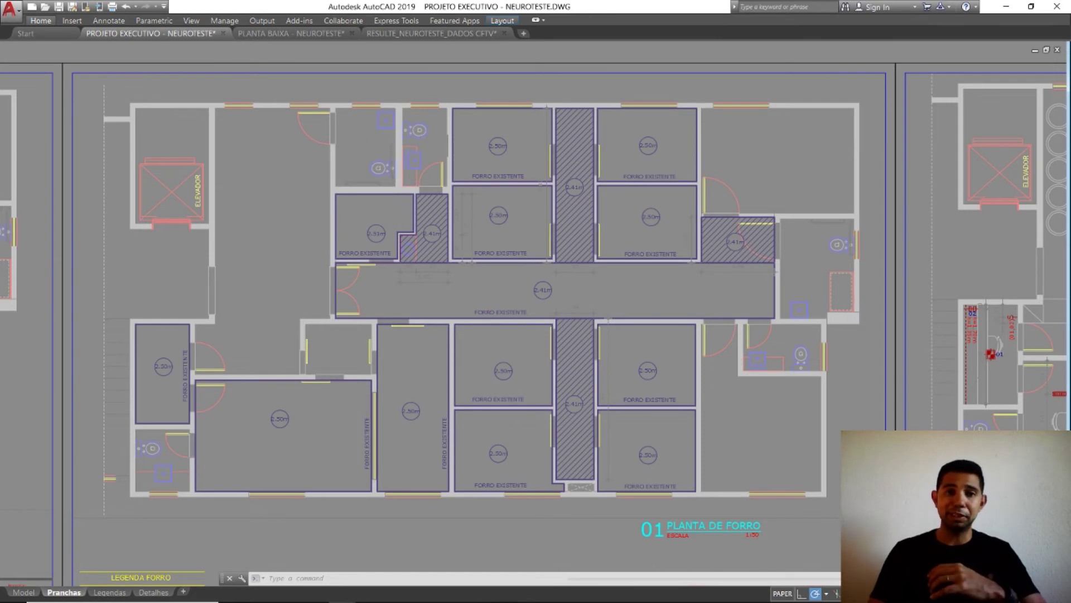
Step: Examine the Planta de Forro's ceiling heights, Forro Existente labels and hatched ceiling areas in the rooms and corridor
scroll(395, 130, "up", 4)
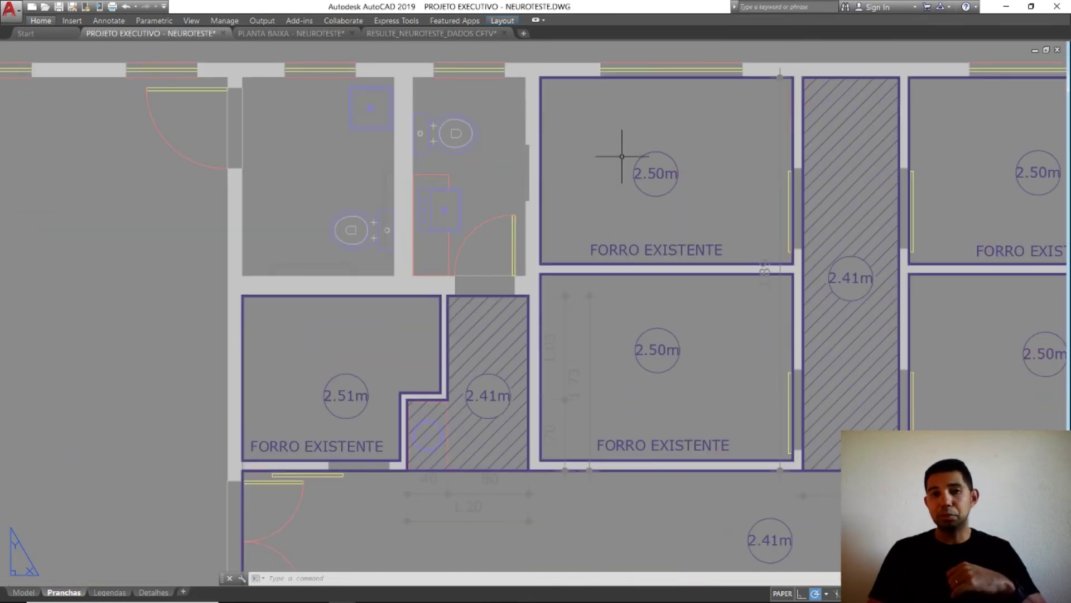
scroll(629, 141, "up", 3)
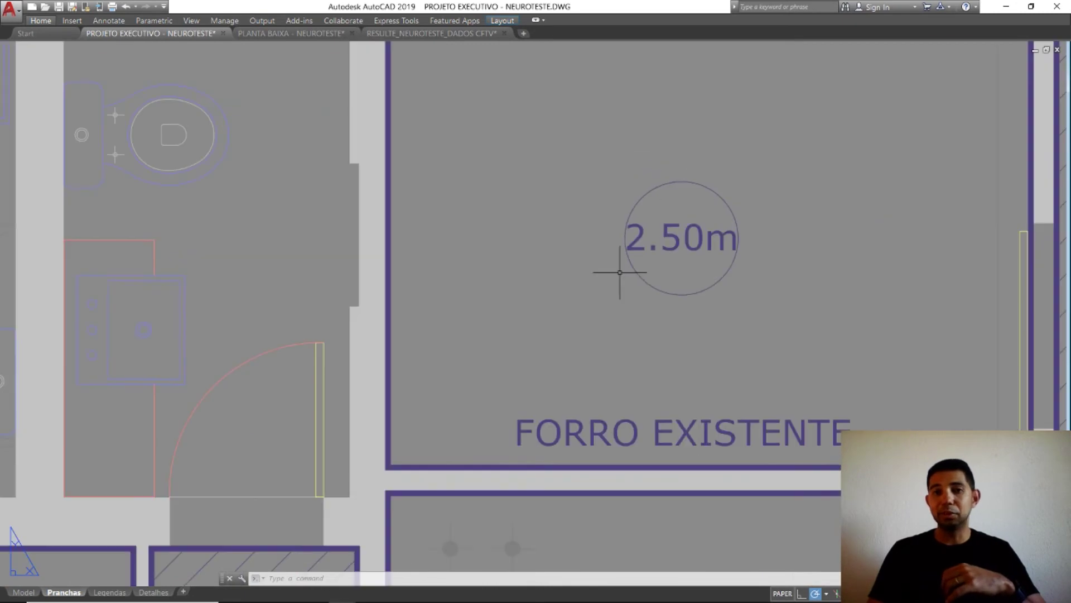
scroll(749, 232, "down", 1)
scroll(650, 282, "down", 5)
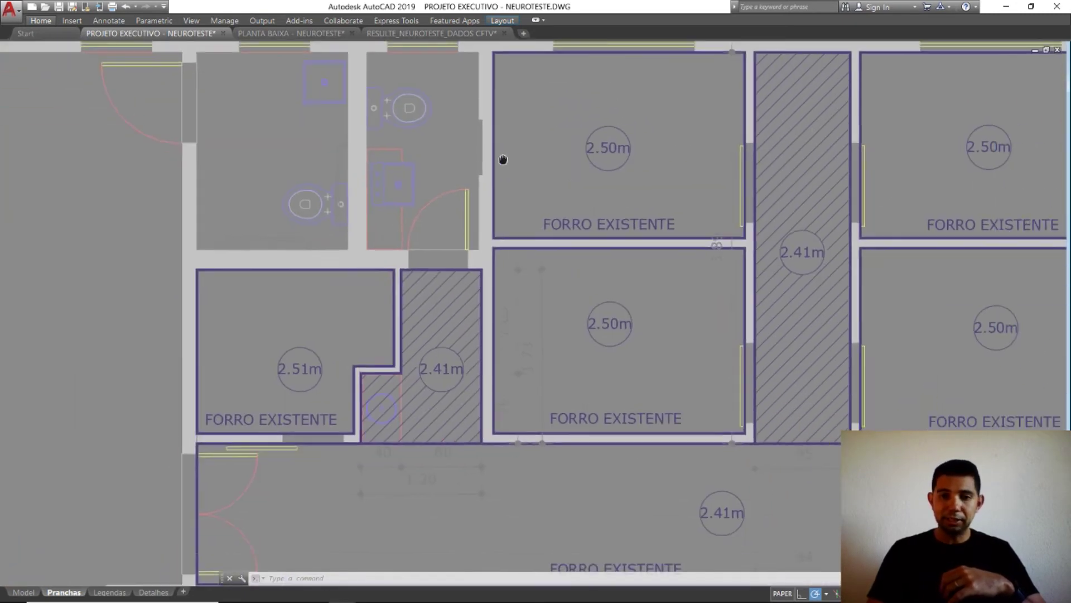
scroll(622, 371, "up", 8)
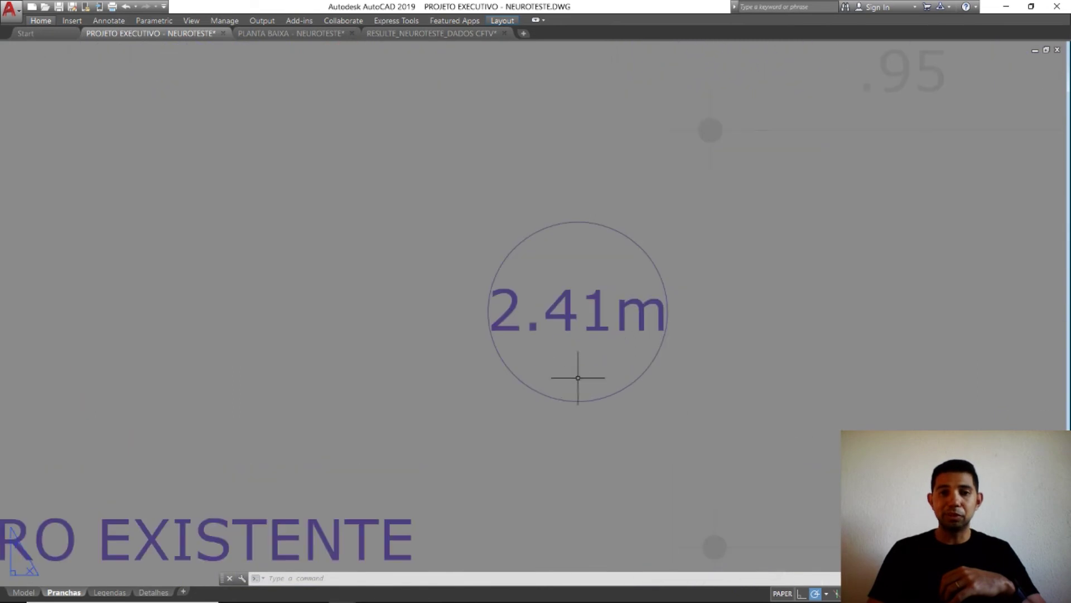
scroll(534, 355, "down", 2)
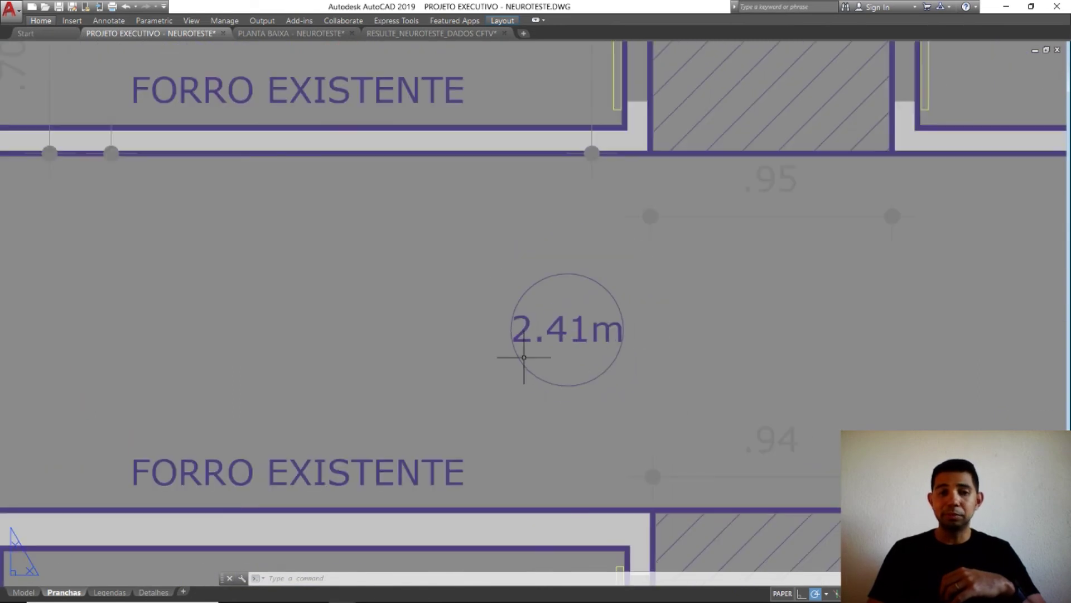
scroll(597, 359, "down", 4)
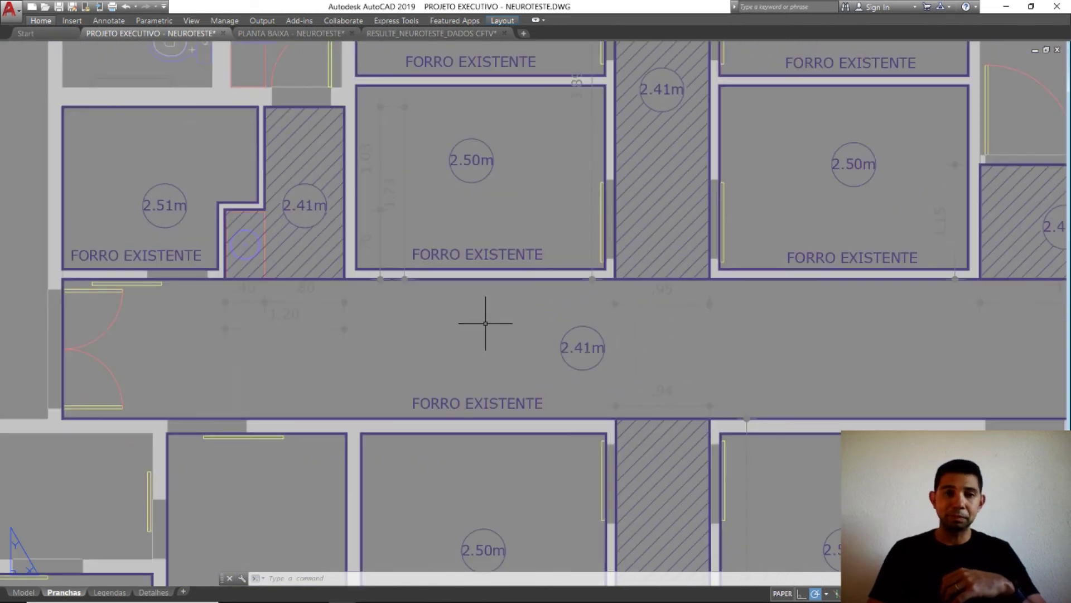
scroll(437, 292, "up", 2)
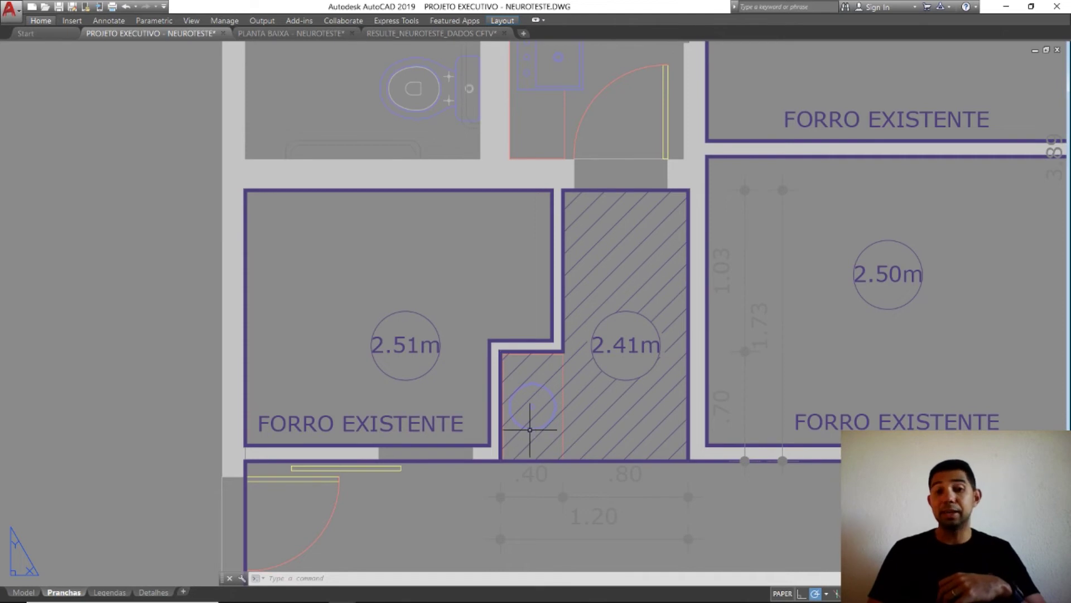
scroll(489, 260, "down", 6)
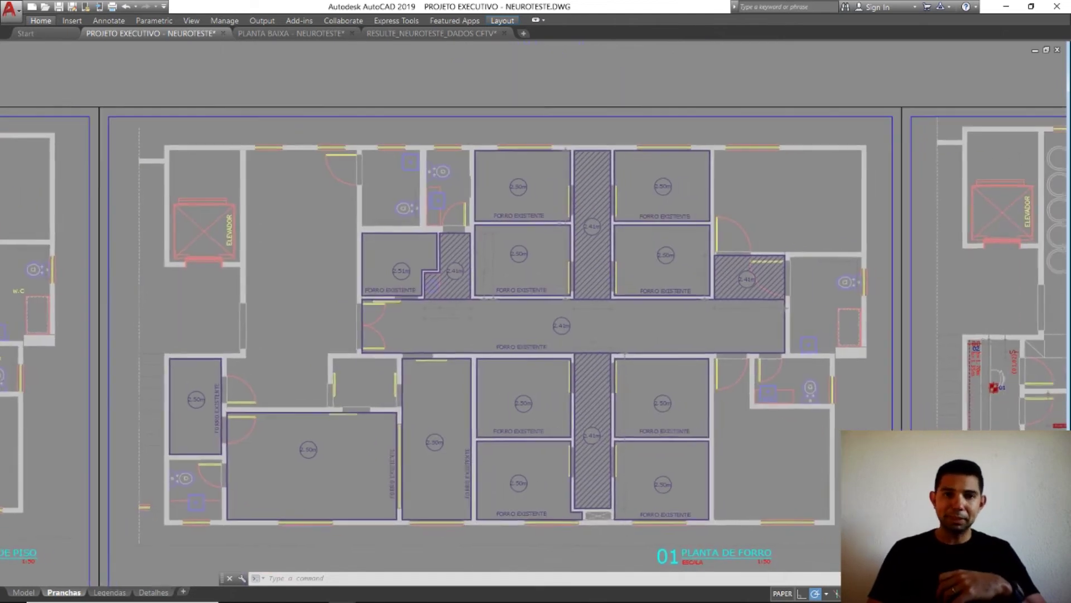
Step: Examine the numbered luminaires and their switches in the rooms and corridors of the Planta Luminotécnica on sheet 08
scroll(382, 239, "up", 1)
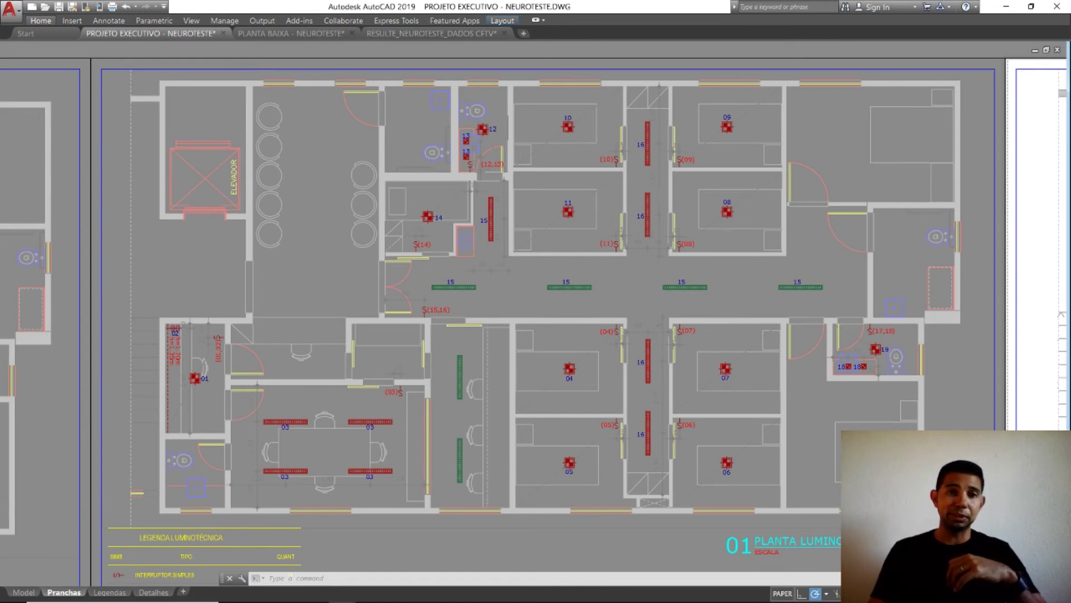
scroll(335, 132, "up", 4)
scroll(444, 295, "down", 4)
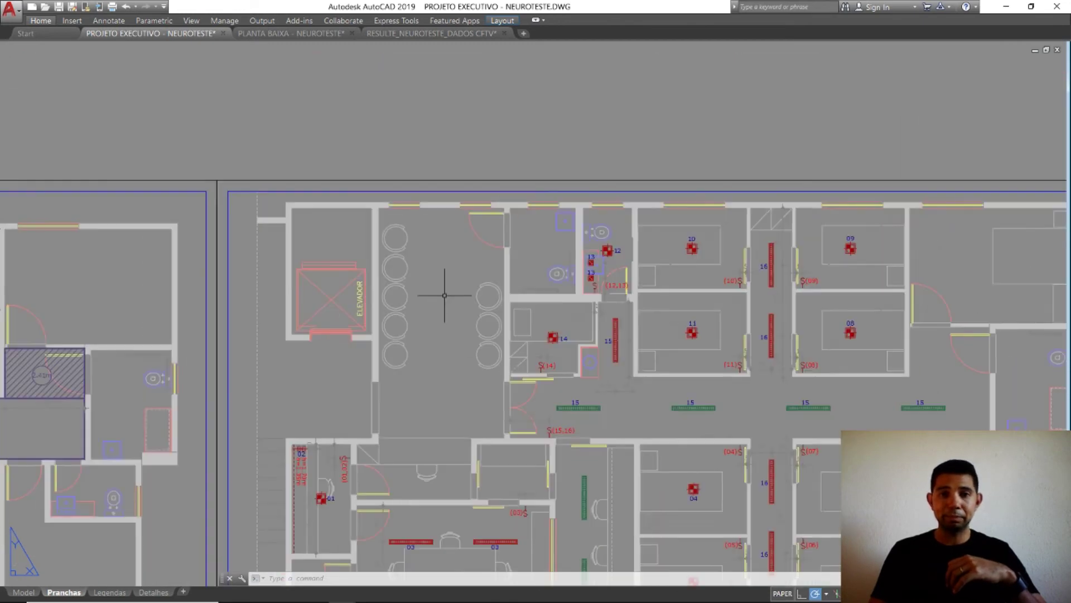
middle_click_drag(447, 294, 304, 222)
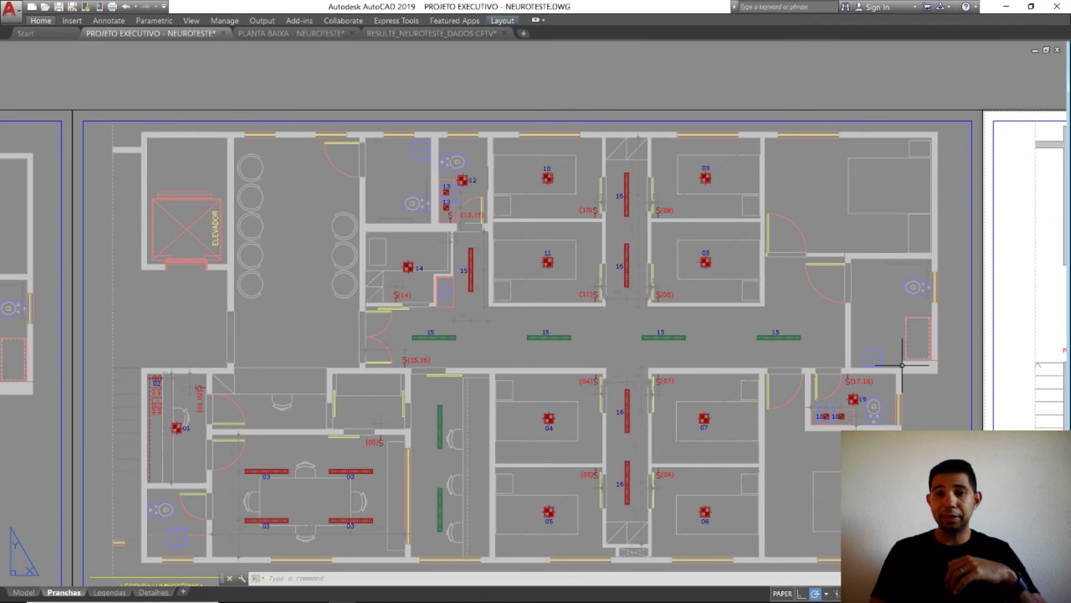
scroll(911, 310, "up", 4)
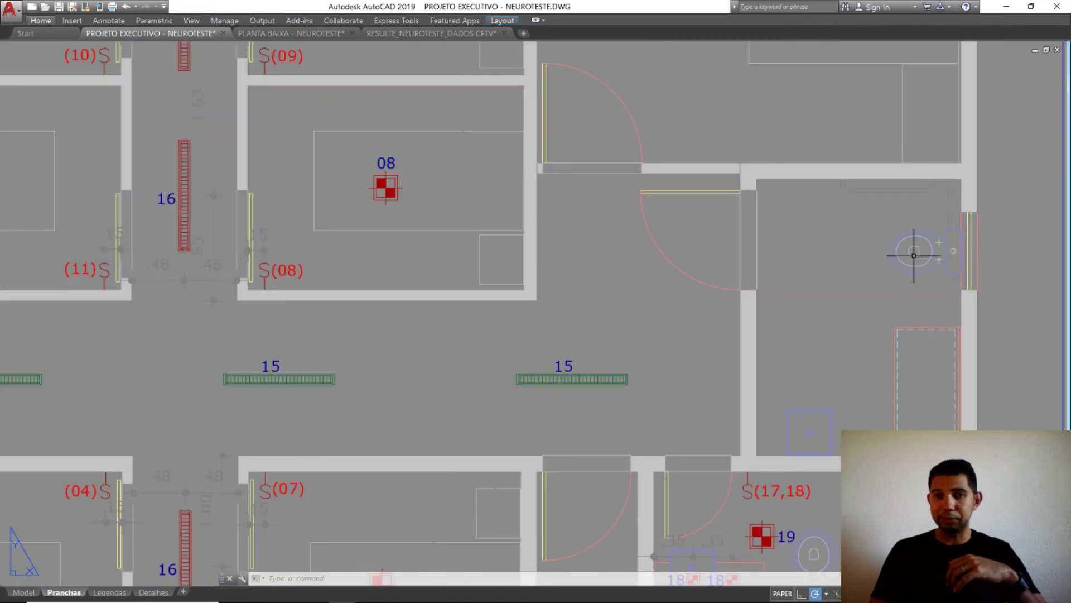
scroll(854, 236, "down", 4)
scroll(633, 294, "down", 2)
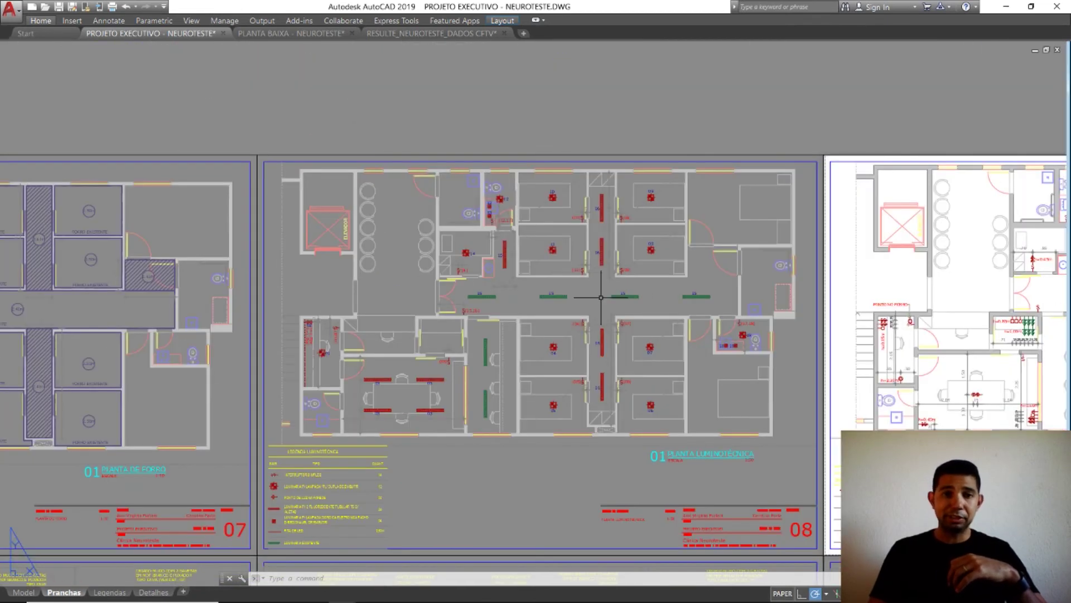
scroll(583, 299, "up", 6)
middle_click_drag(449, 299, 331, 288)
scroll(593, 168, "down", 5)
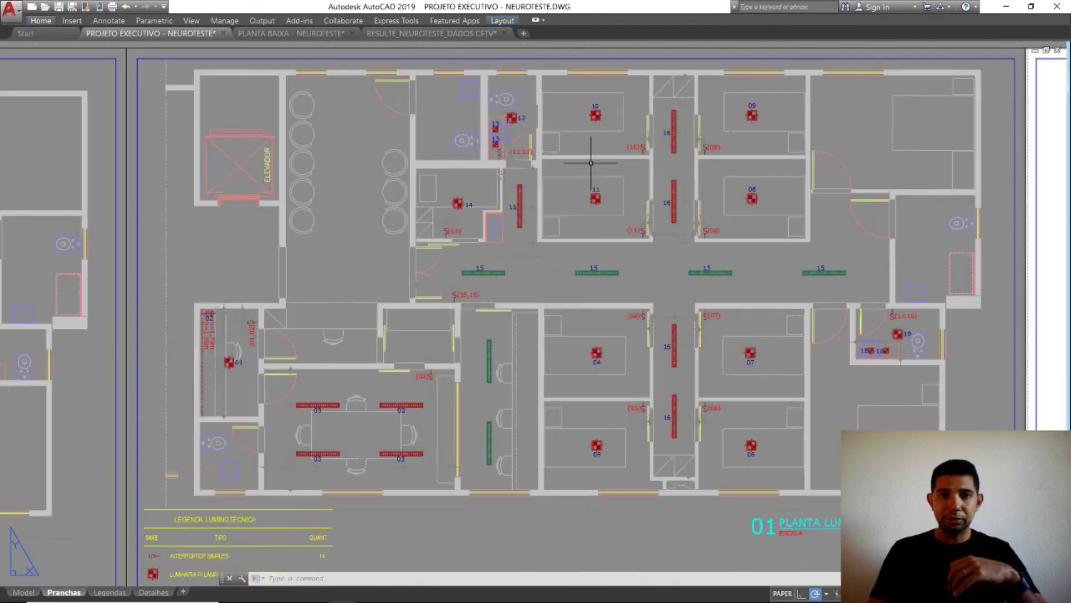
scroll(598, 174, "up", 6)
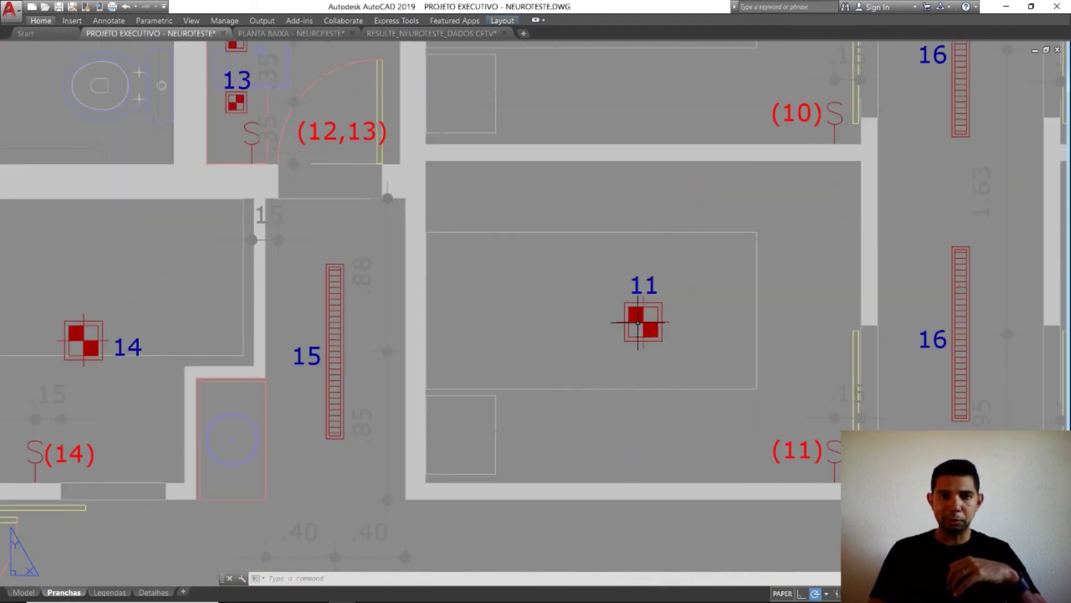
scroll(646, 326, "down", 4)
mouse_move(645, 325)
middle_mouse_down()
mouse_move(636, 302)
mouse_move(700, 152)
mouse_move(725, 130)
mouse_move(940, 124)
middle_mouse_up()
middle_click_drag(593, 465, 562, 419)
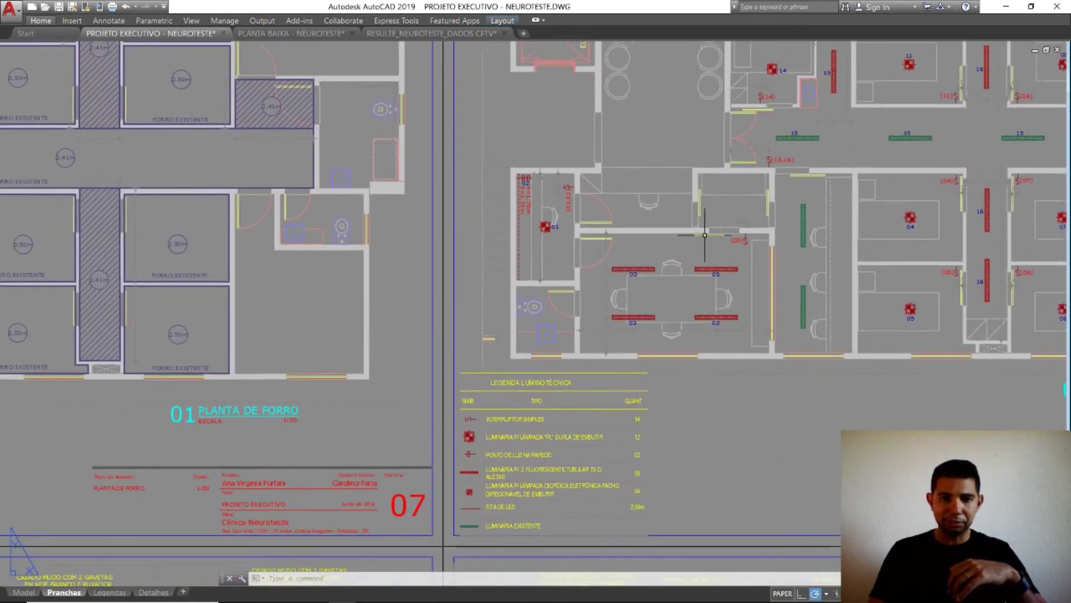
Step: Read the symbols, fixture types and quantities in the Legenda Luminotécnica on sheet 08
scroll(574, 426, "up", 10)
scroll(514, 280, "up", 4)
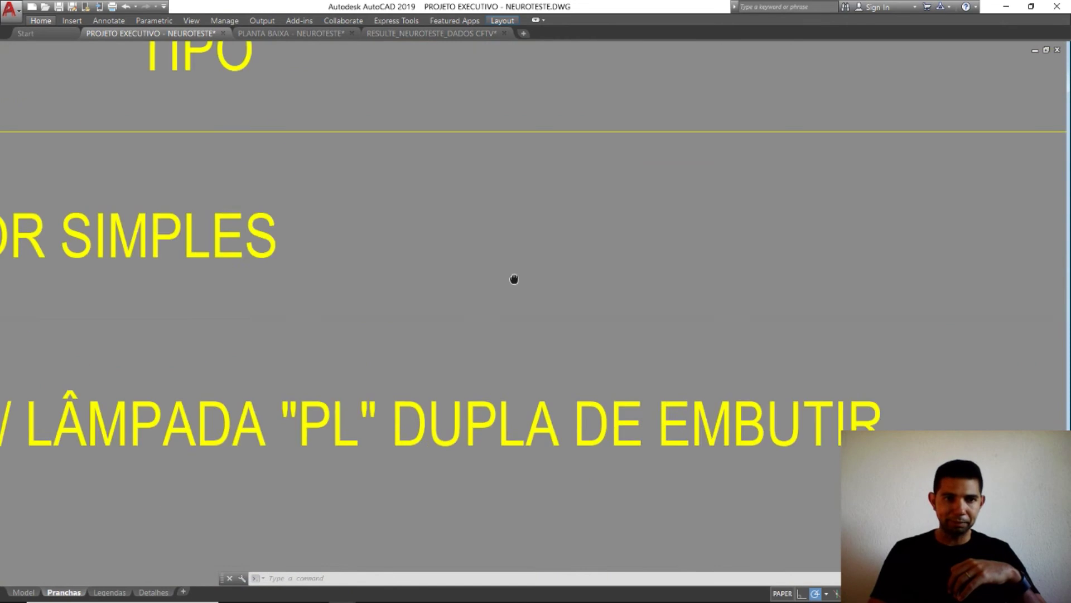
scroll(543, 251, "down", 4)
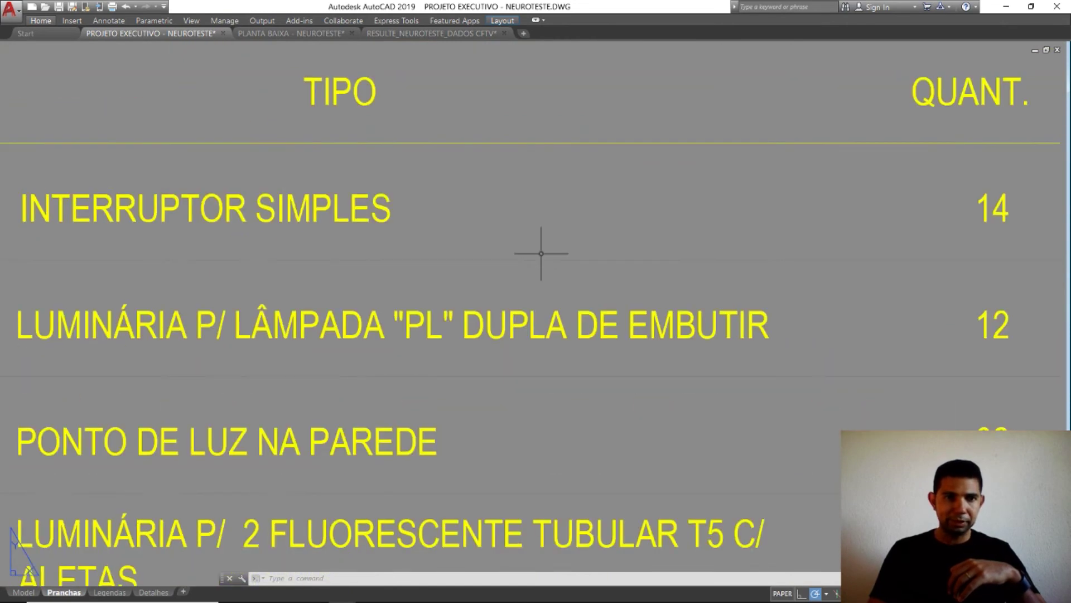
scroll(541, 254, "down", 4)
scroll(544, 247, "up", 2)
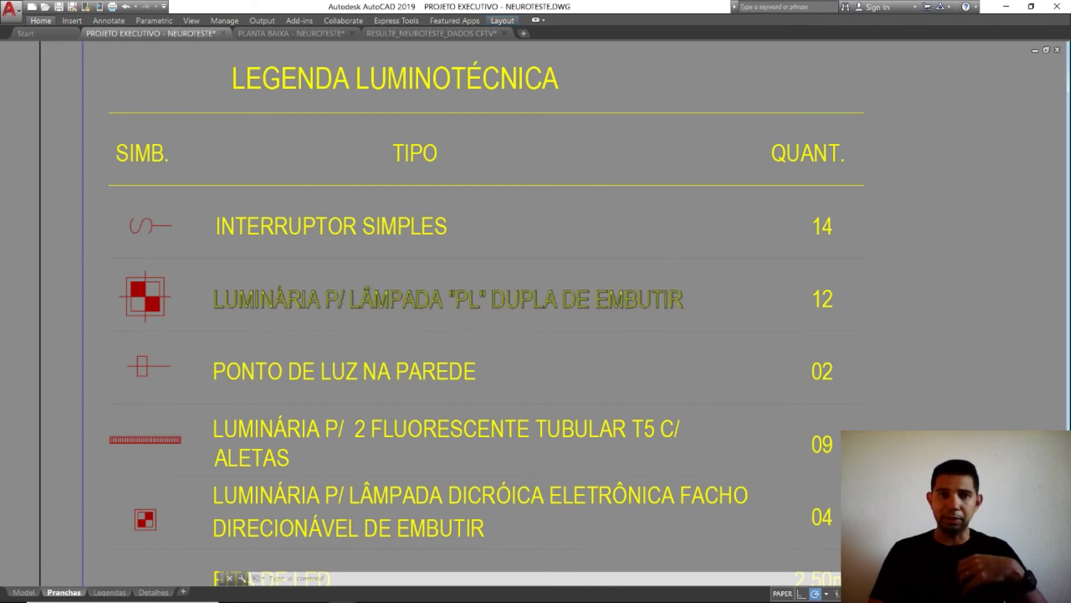
Step: Examine the lighting circuits around the meeting table and reception, and compare the existing green fixtures with the red ones
scroll(607, 306, "down", 5)
scroll(599, 273, "down", 3)
scroll(713, 203, "up", 4)
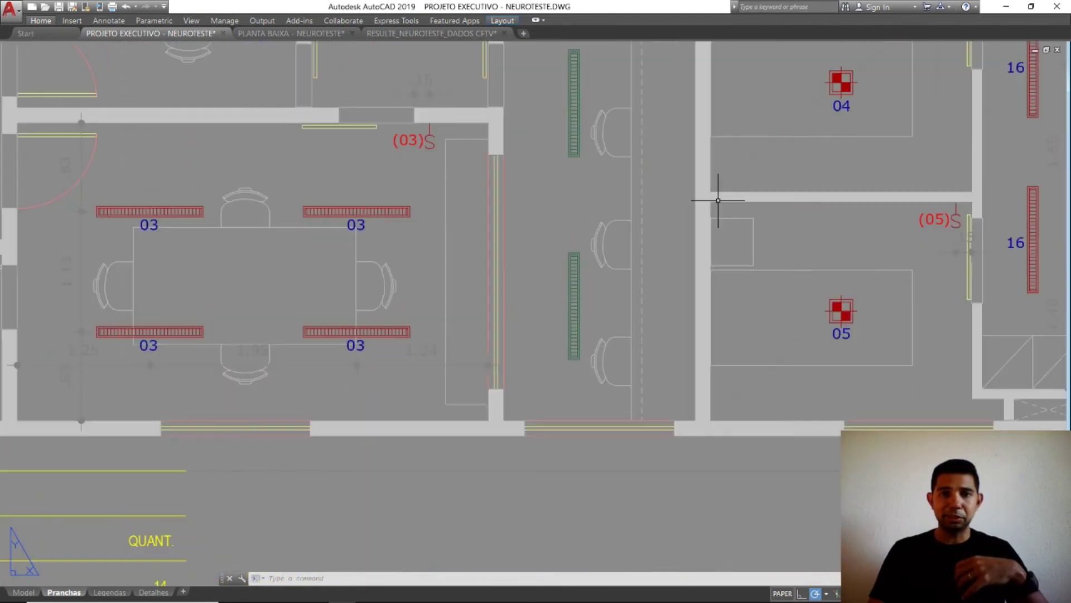
scroll(708, 225, "up", 2)
scroll(674, 300, "down", 2)
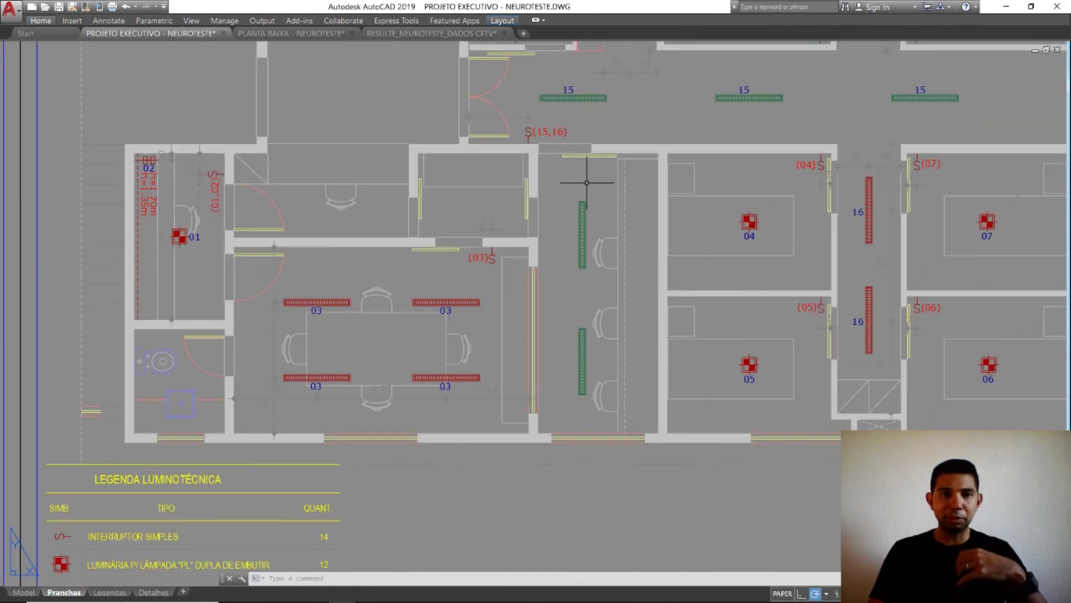
scroll(625, 249, "down", 3)
scroll(455, 294, "up", 6)
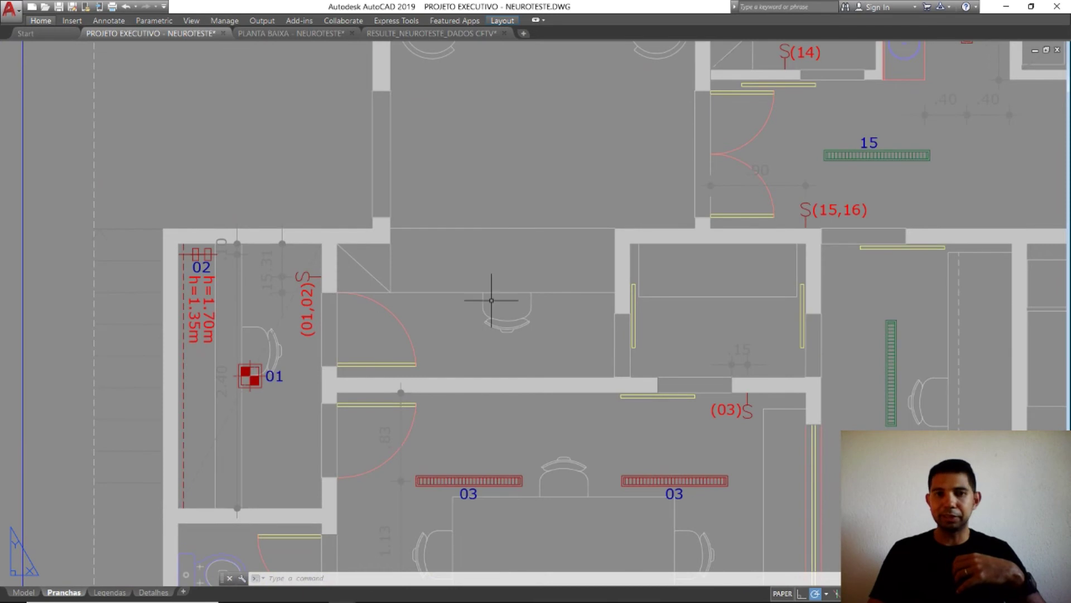
scroll(448, 280, "down", 2)
scroll(466, 283, "down", 2)
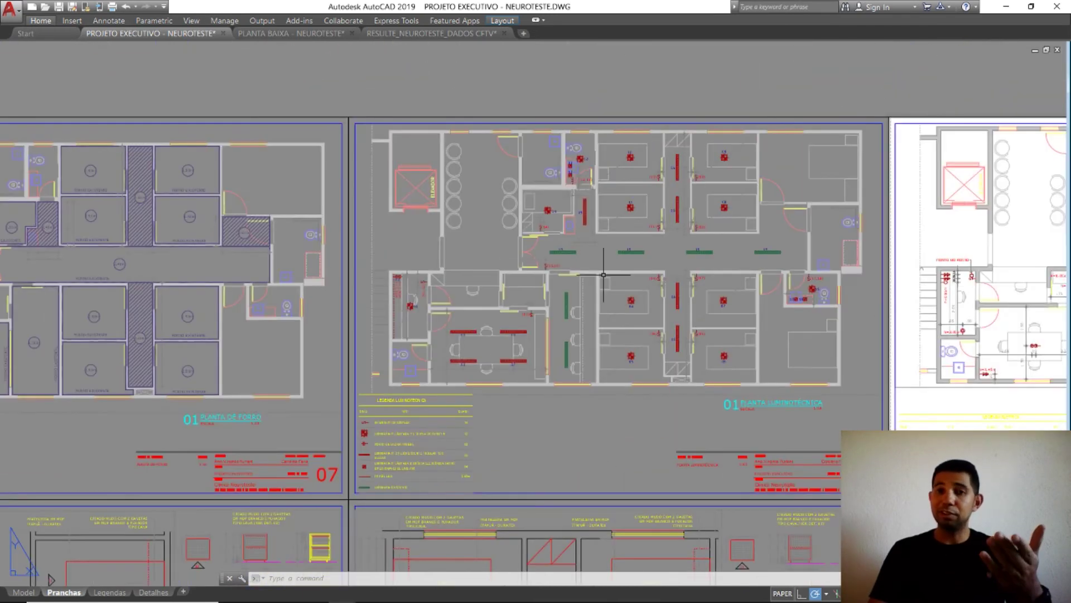
scroll(525, 282, "down", 1)
scroll(652, 243, "up", 2)
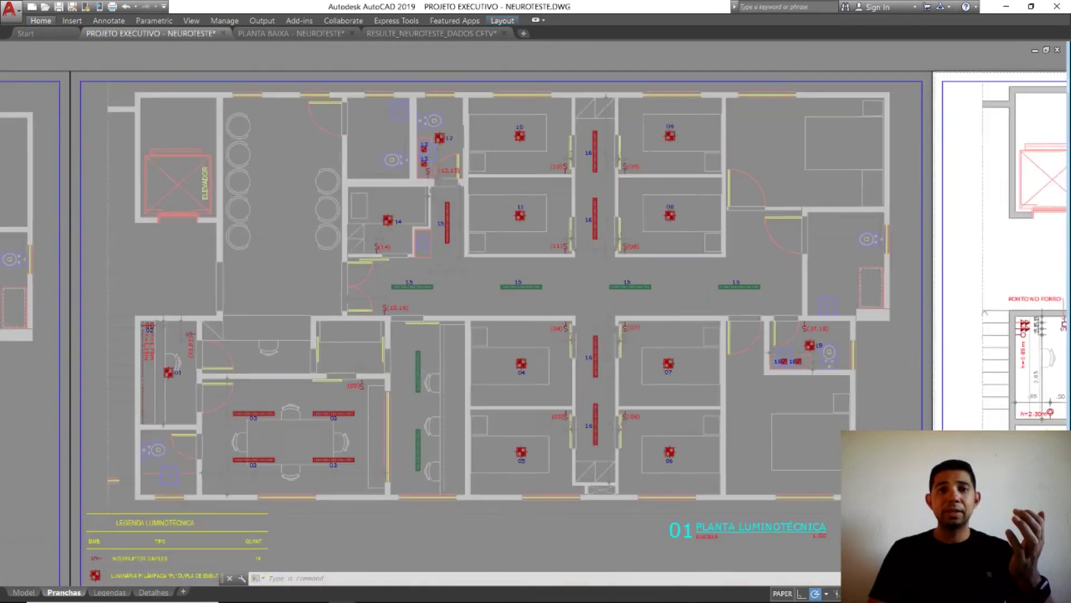
scroll(653, 233, "down", 2)
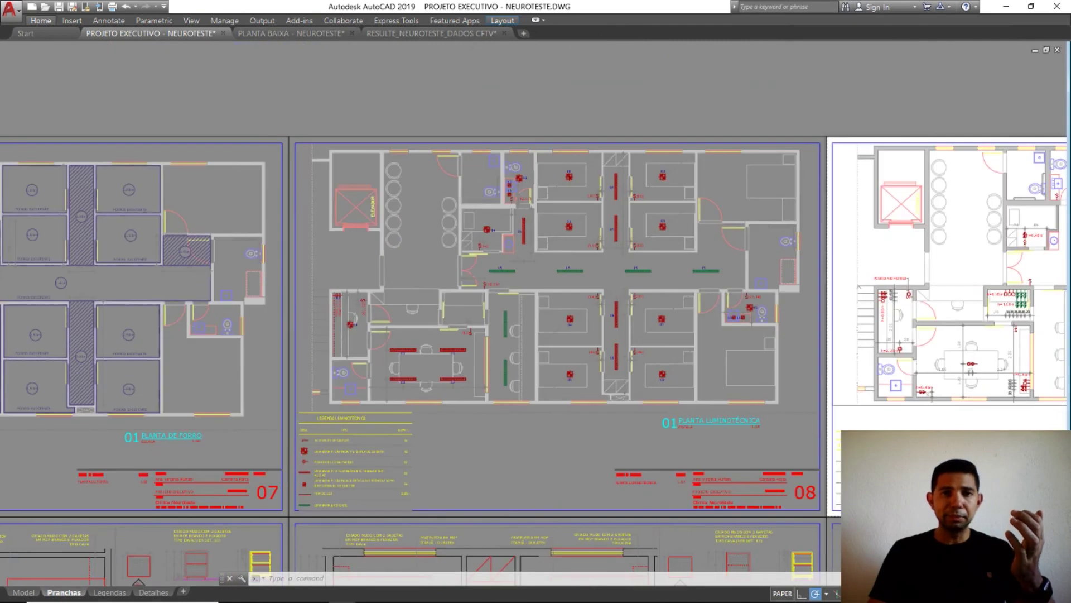
scroll(473, 208, "up", 2)
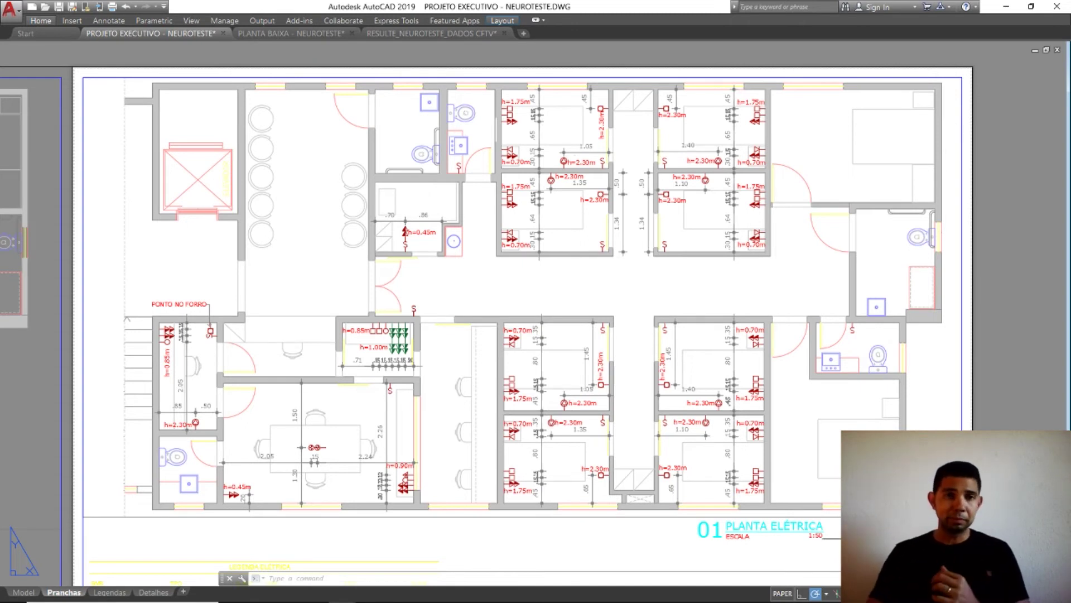
Step: Examine the Planta Elétrica's outlet positions, mounting heights and dimensions in the bedrooms and behind the reception area
scroll(357, 338, "up", 3)
scroll(352, 339, "up", 2)
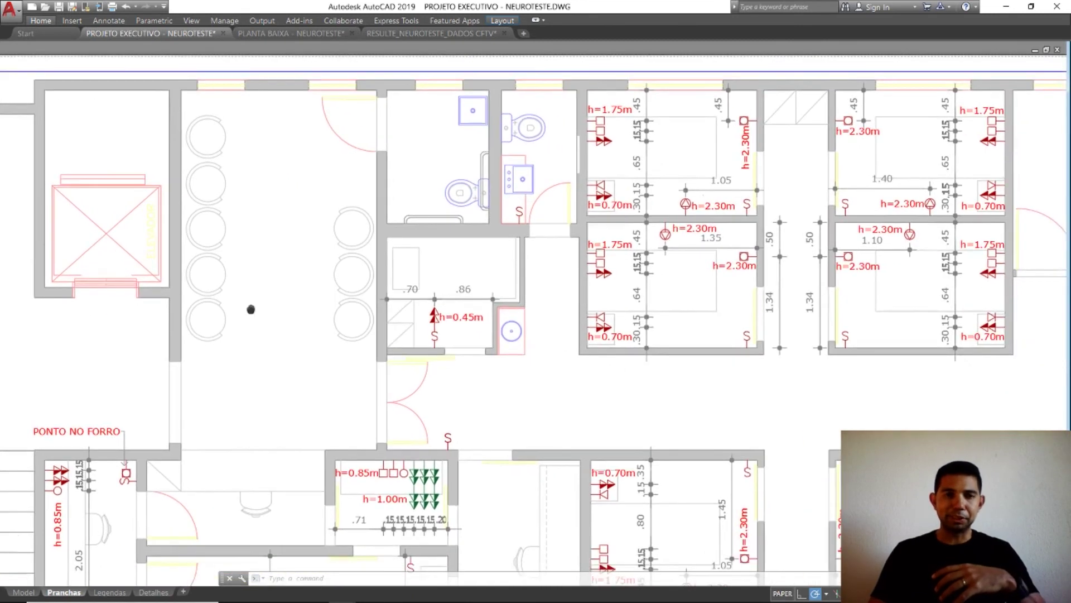
scroll(251, 309, "up", 2)
scroll(365, 351, "down", 6)
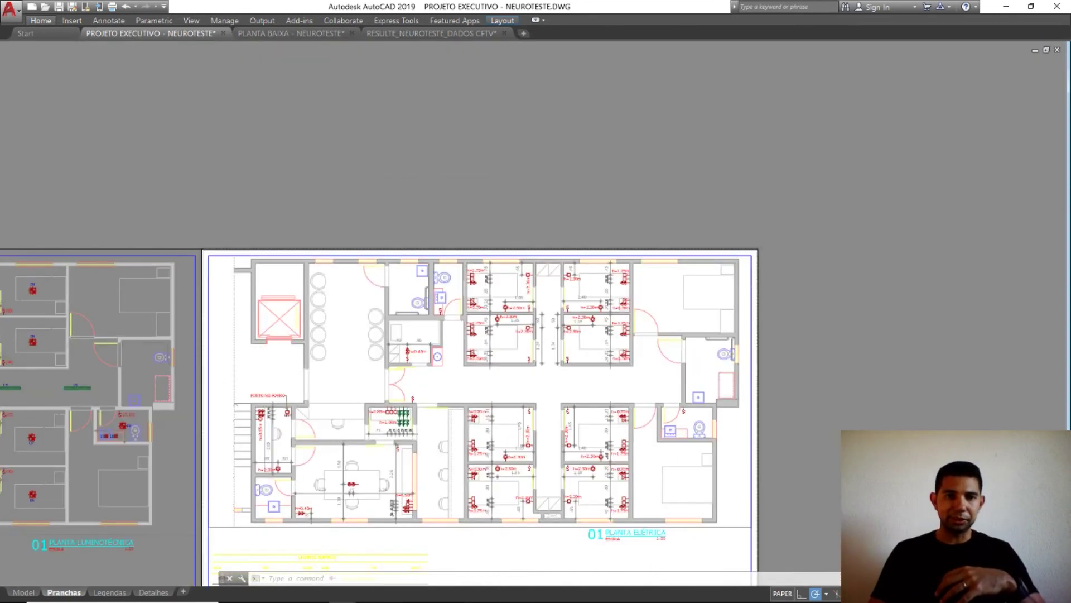
scroll(385, 301, "up", 3)
scroll(346, 184, "up", 2)
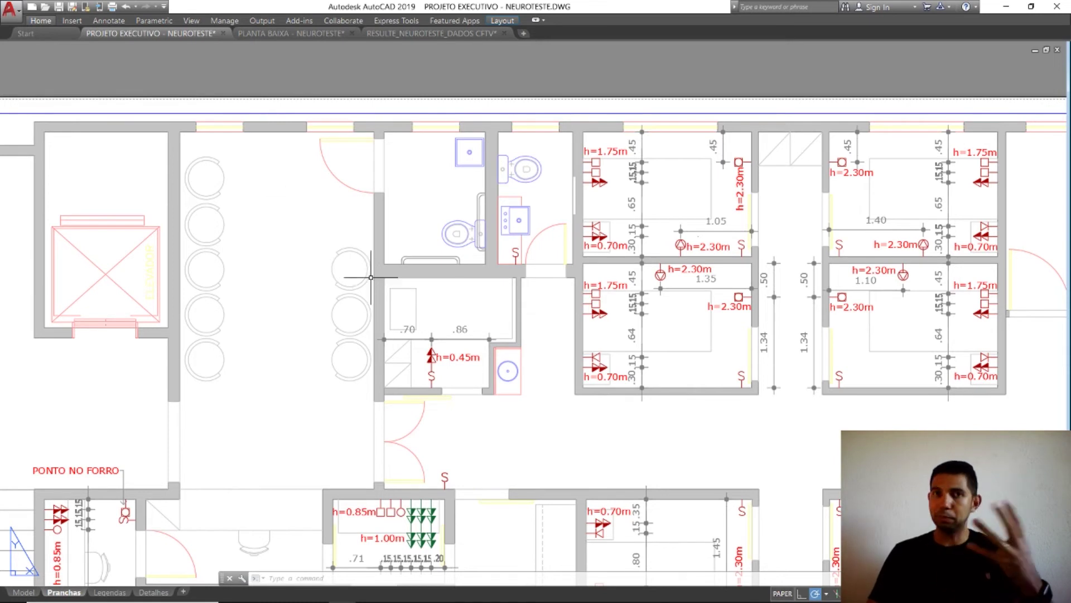
middle_click_drag(464, 393, 428, 285)
scroll(346, 472, "up", 3)
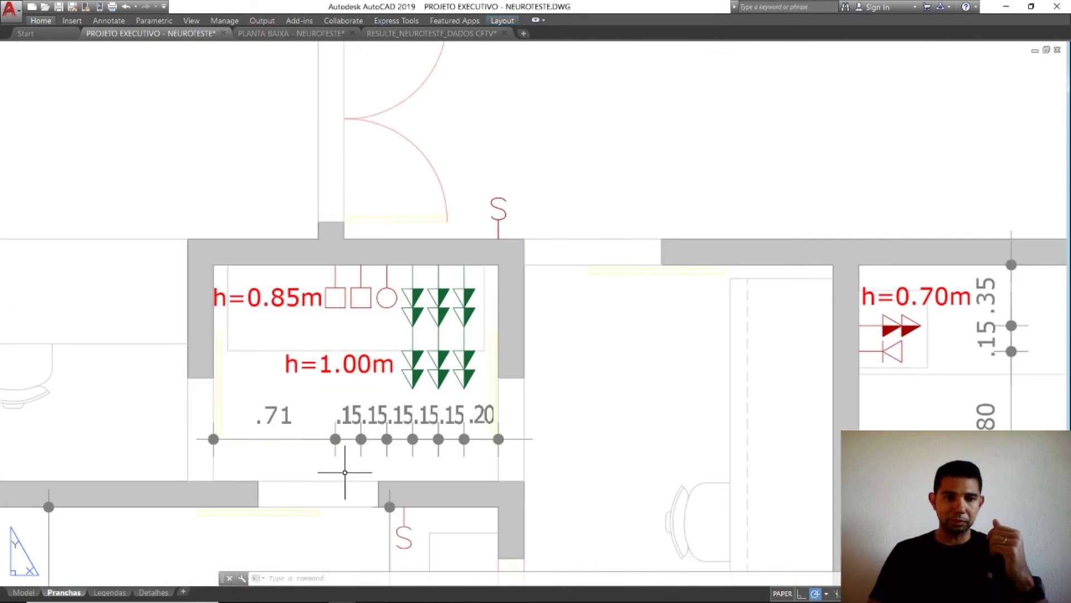
middle_click_drag(347, 472, 364, 329)
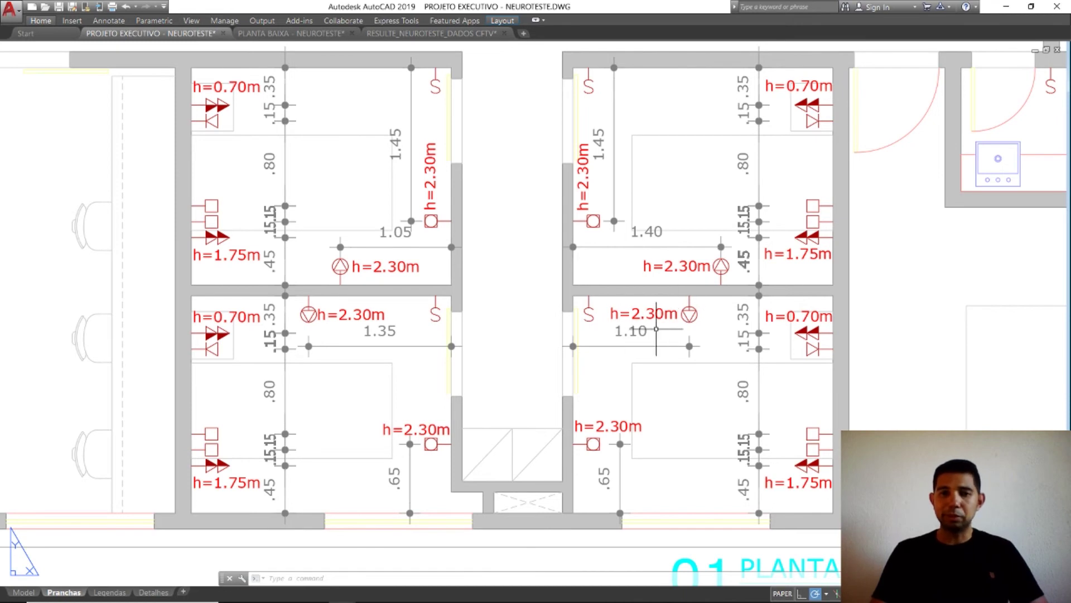
scroll(697, 307, "up", 2)
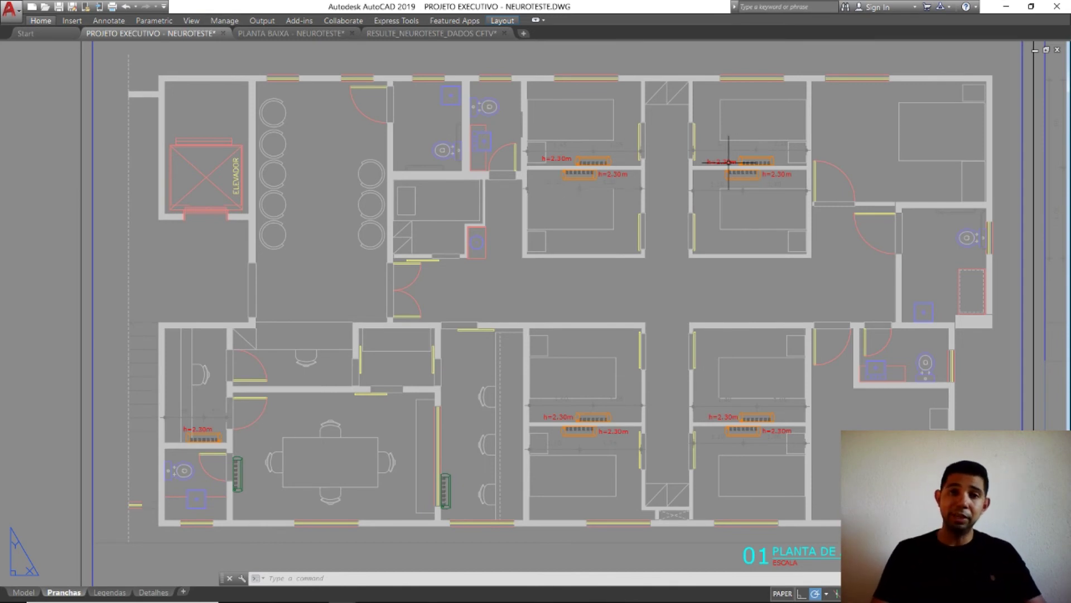
Step: Examine the air-conditioning unit positions, dimensions and h=2.30m mounting heights along the walls between the bedrooms
scroll(726, 152, "up", 4)
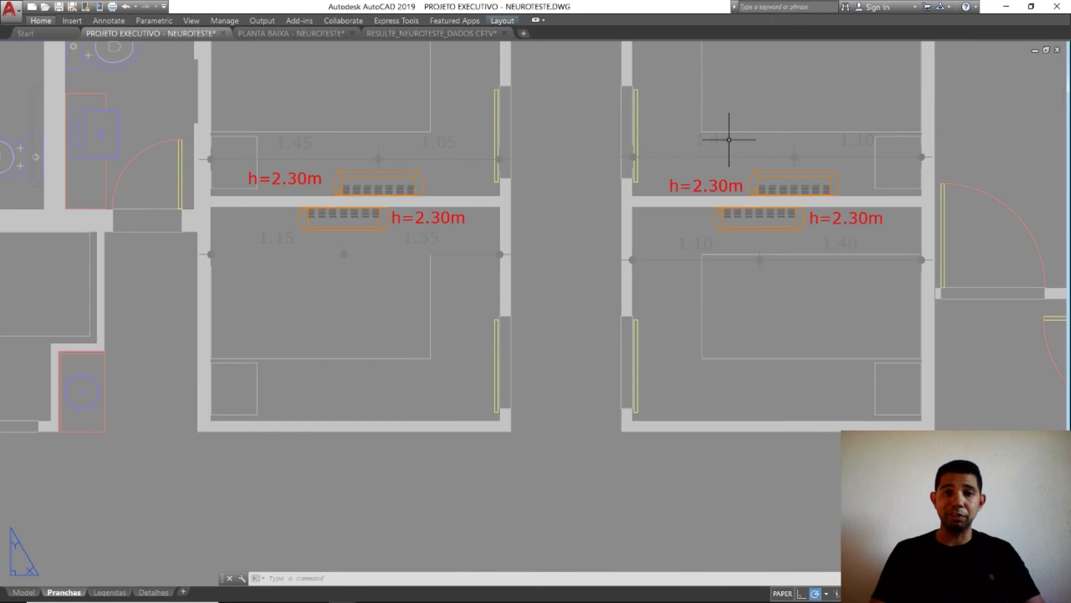
scroll(371, 179, "up", 2)
middle_click_drag(371, 180, 540, 206)
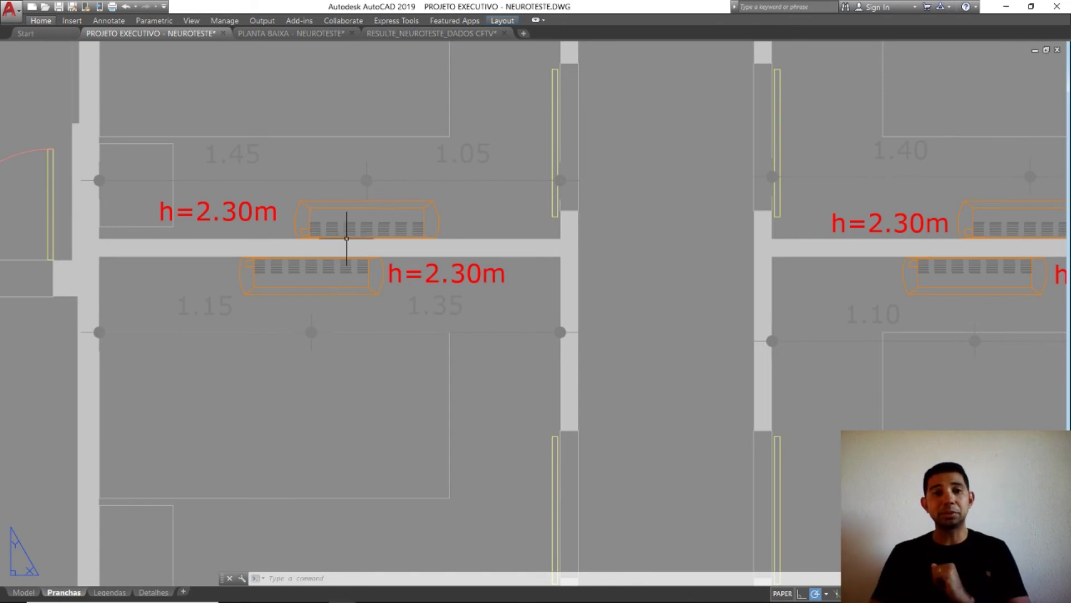
scroll(636, 275, "down", 5)
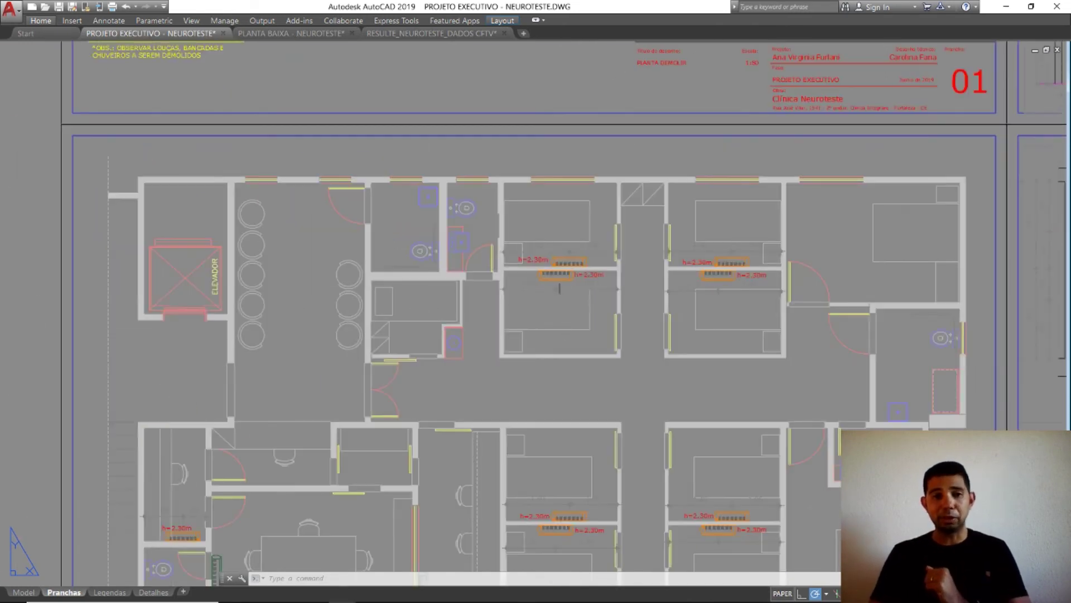
middle_click_drag(520, 298, 531, 240)
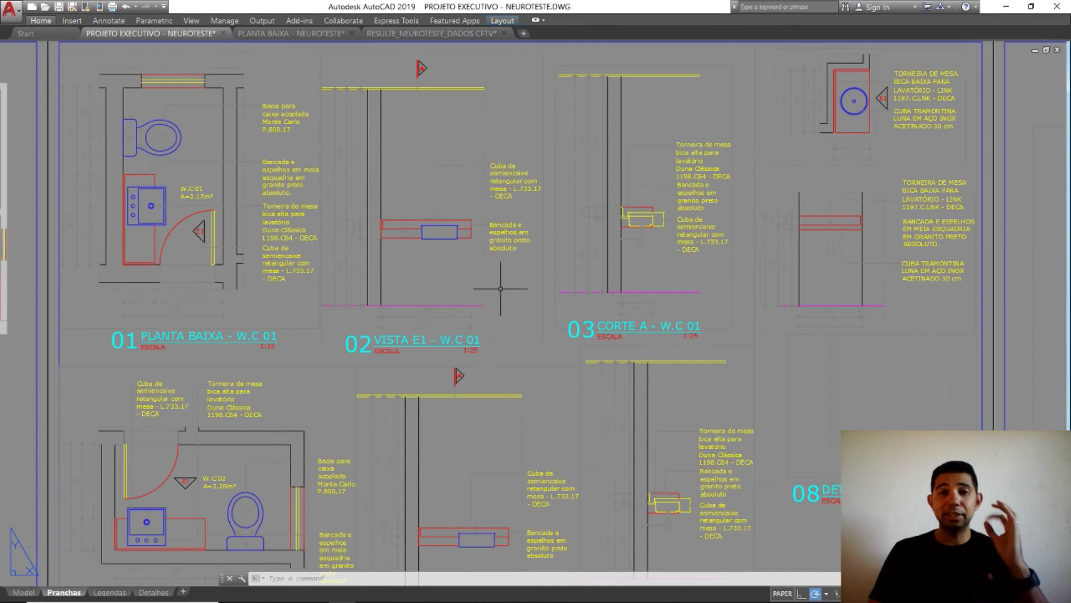
Step: Examine the W.C details and the outlets around the shelf and headboard in Vista E1 - Quartos 01 e 08
middle_click_drag(830, 297, 607, 280)
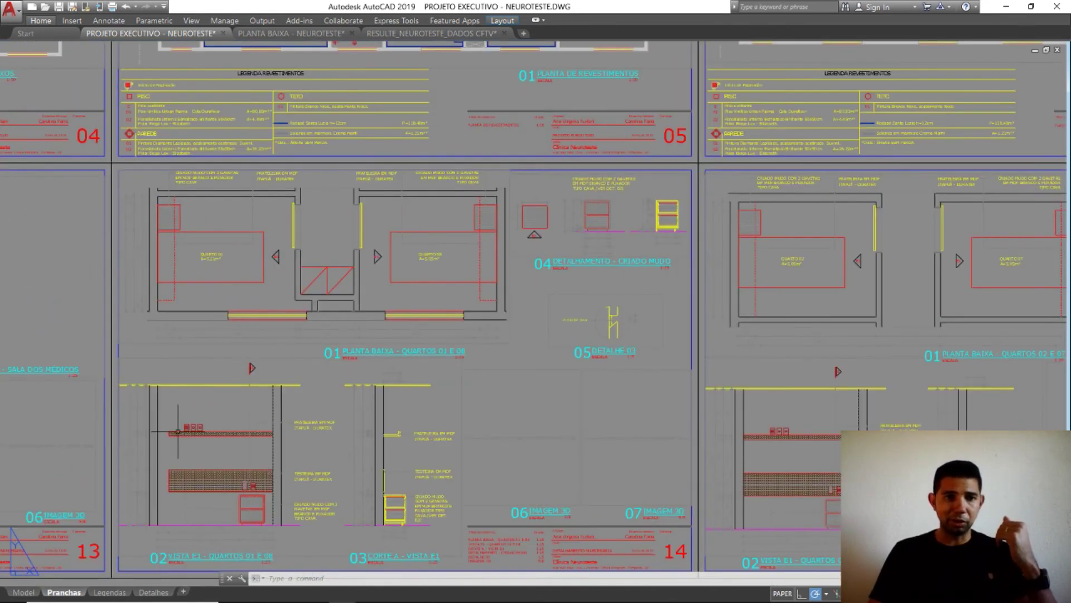
scroll(184, 440, "up", 5)
middle_click_drag(217, 403, 259, 306)
scroll(552, 240, "down", 3)
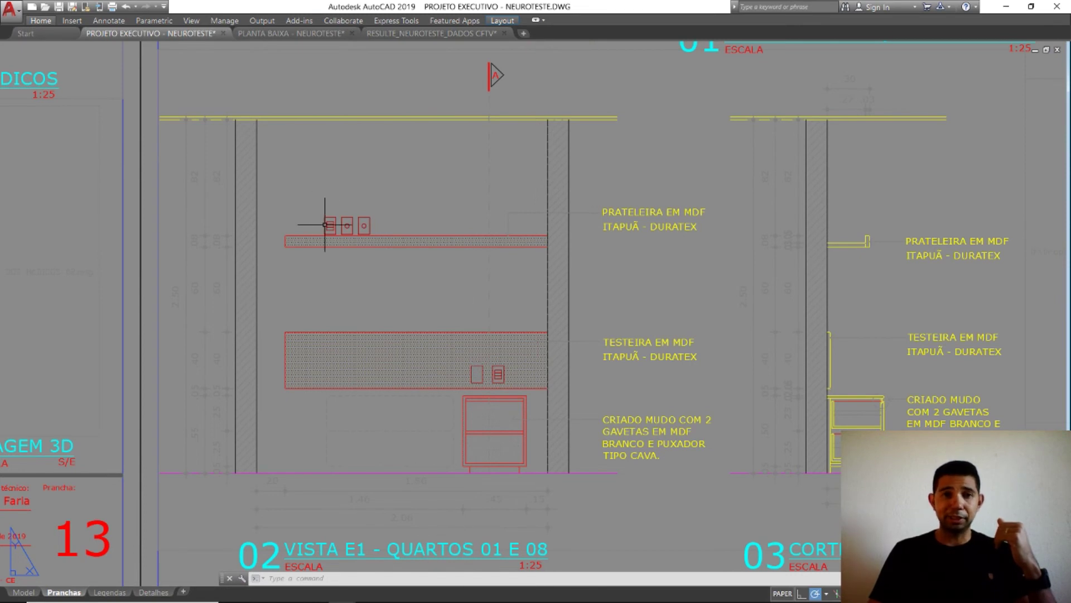
scroll(325, 225, "up", 2)
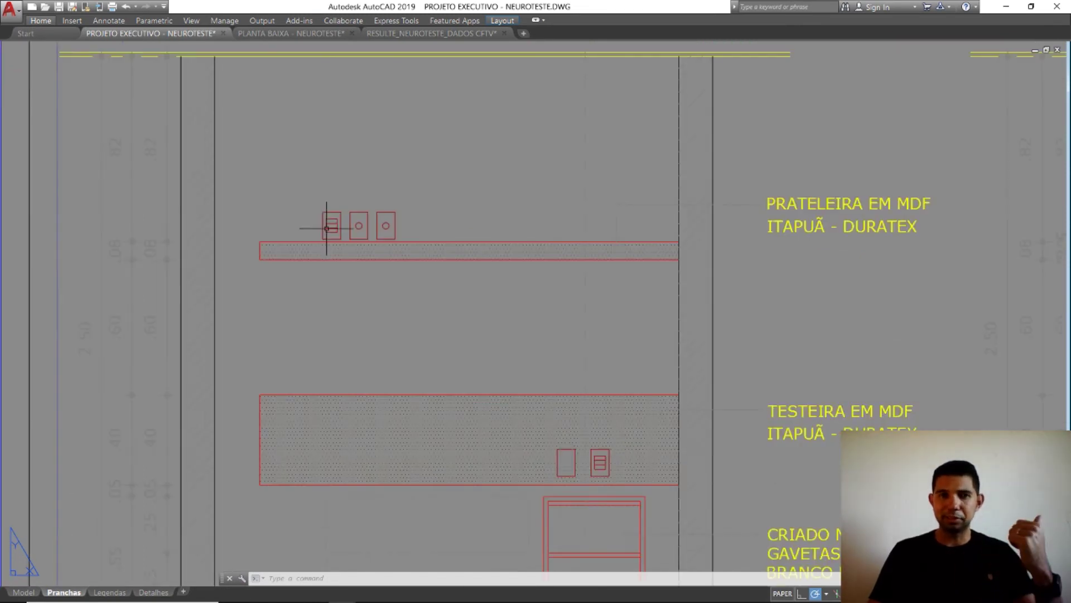
scroll(326, 245, "up", 4)
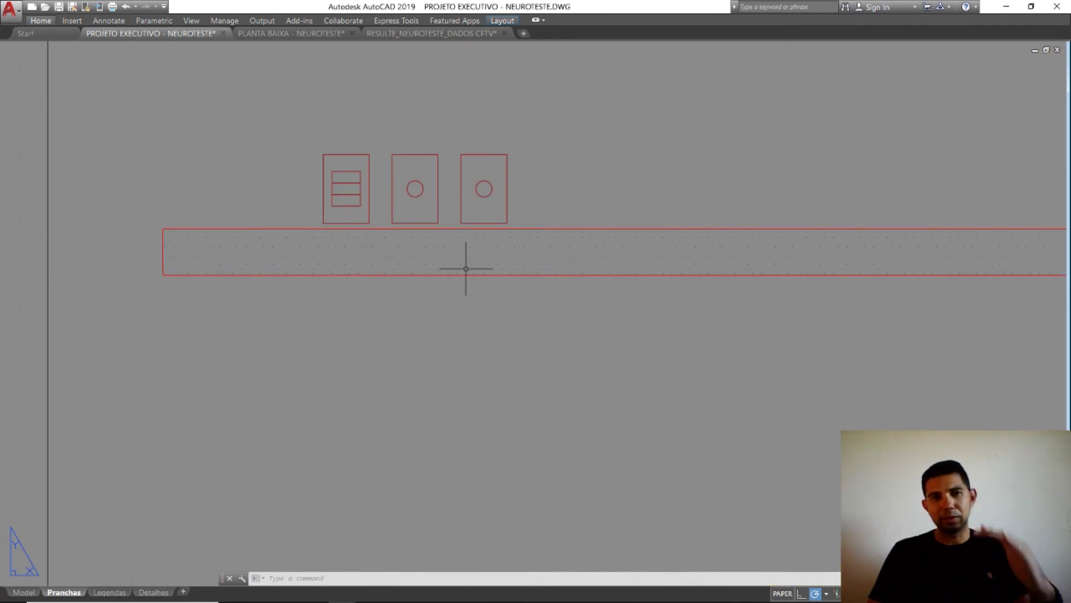
scroll(443, 241, "down", 6)
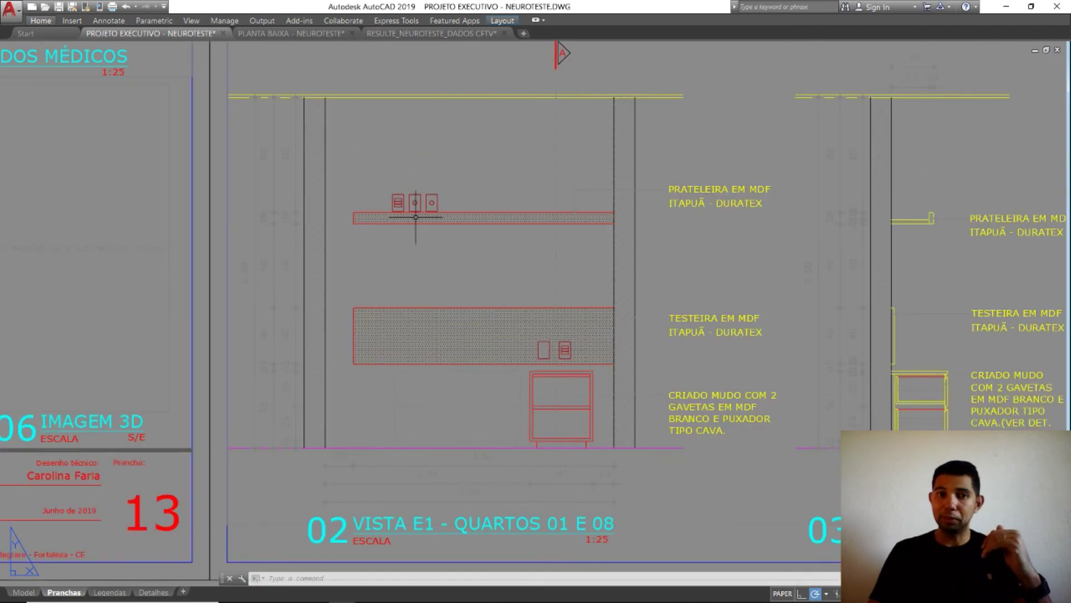
scroll(530, 357, "up", 4)
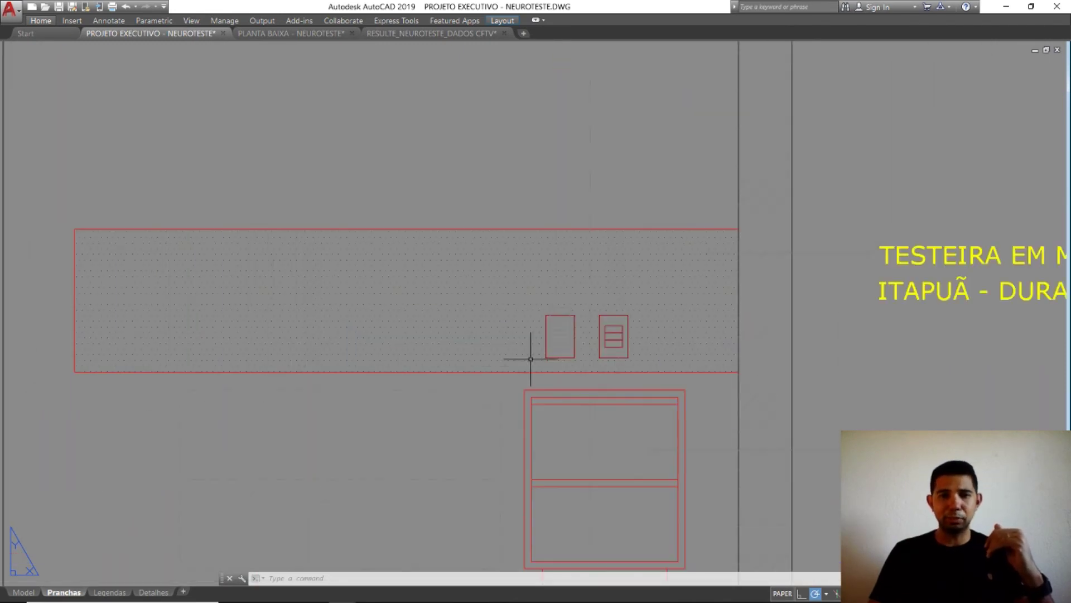
scroll(557, 327, "up", 2)
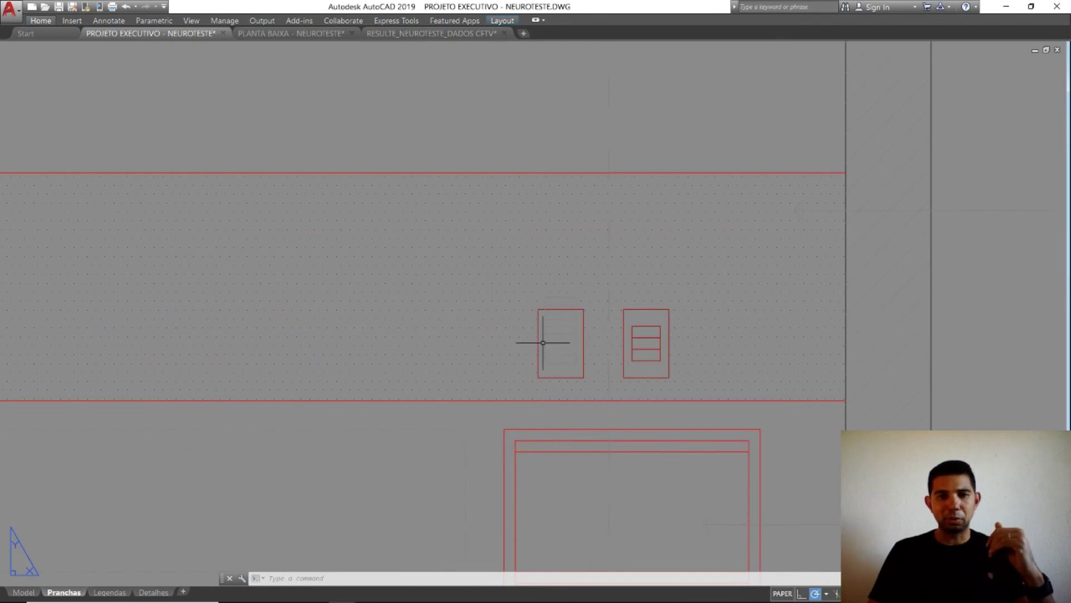
Step: Leave the headboard detail and switch to model space to view the full row of plans
scroll(473, 275, "down", 2)
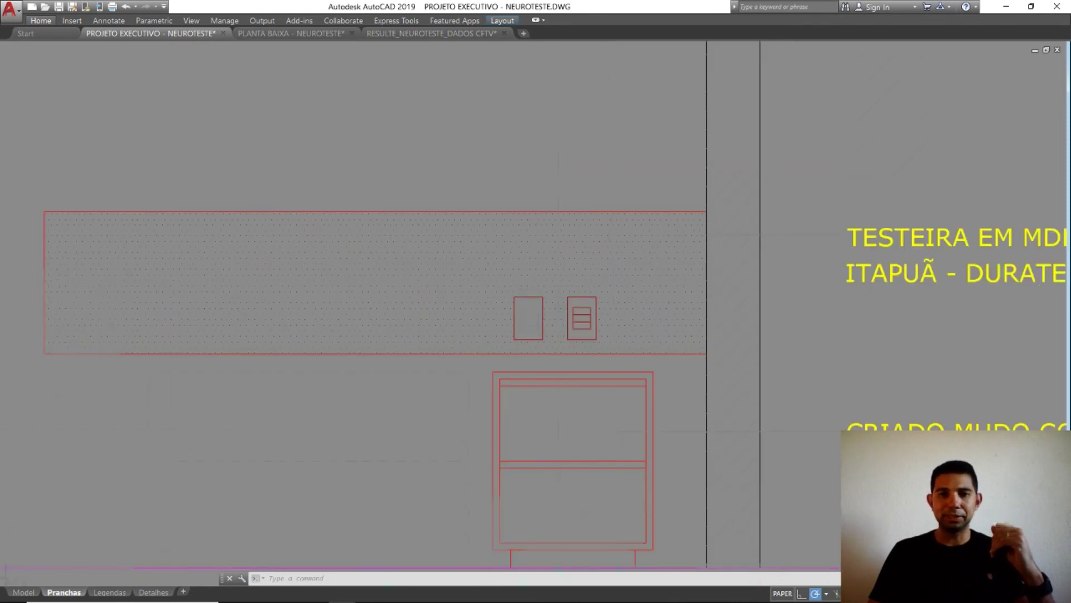
left_click(23, 592)
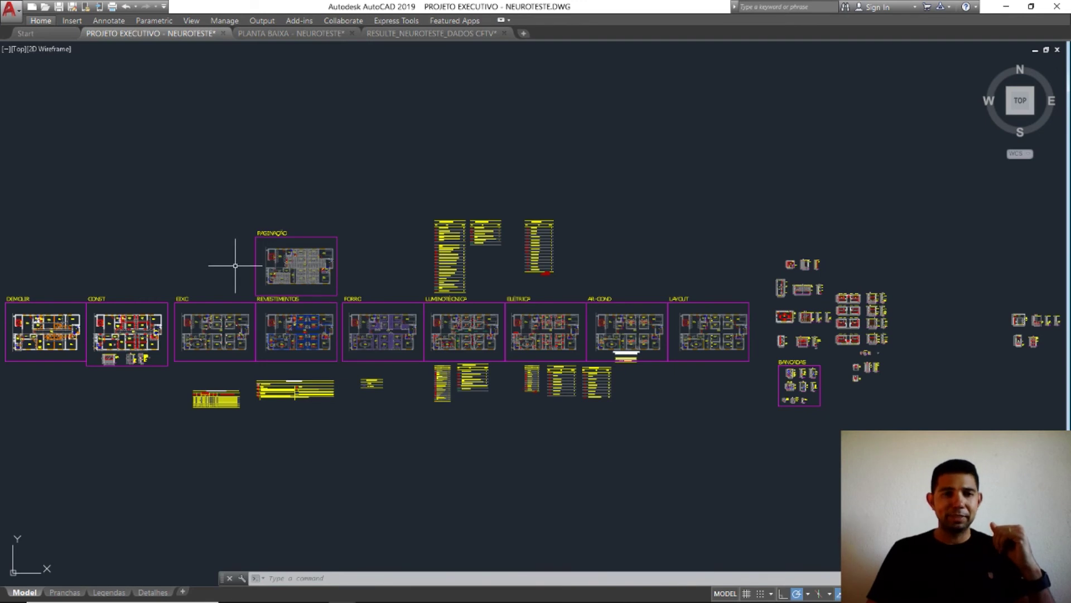
left_click(482, 346)
key("Escape")
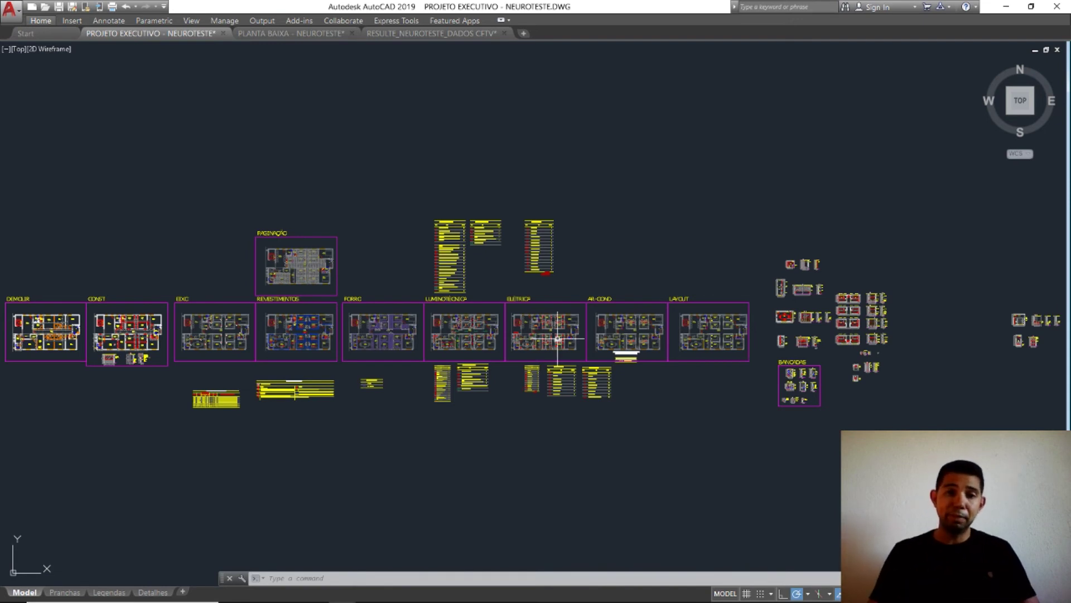
Step: Zoom to a window framing the whole floor plan in the ELÉTRICA frame
scroll(559, 338, "up", 5)
scroll(558, 338, "up", 4)
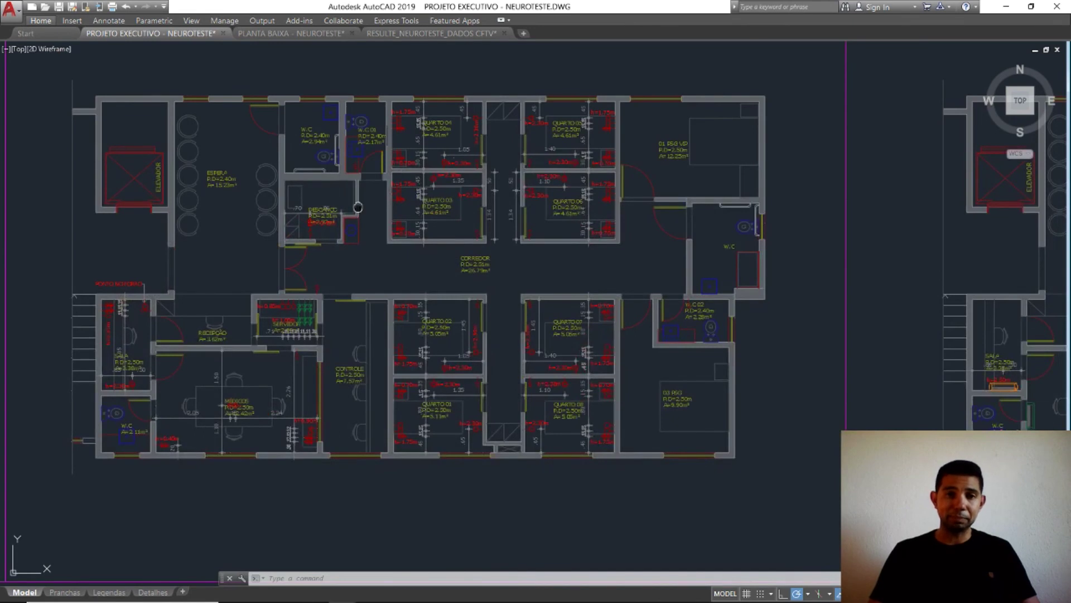
middle_click_drag(358, 207, 445, 234)
type("z")
key("Return")
type("w")
key("Return")
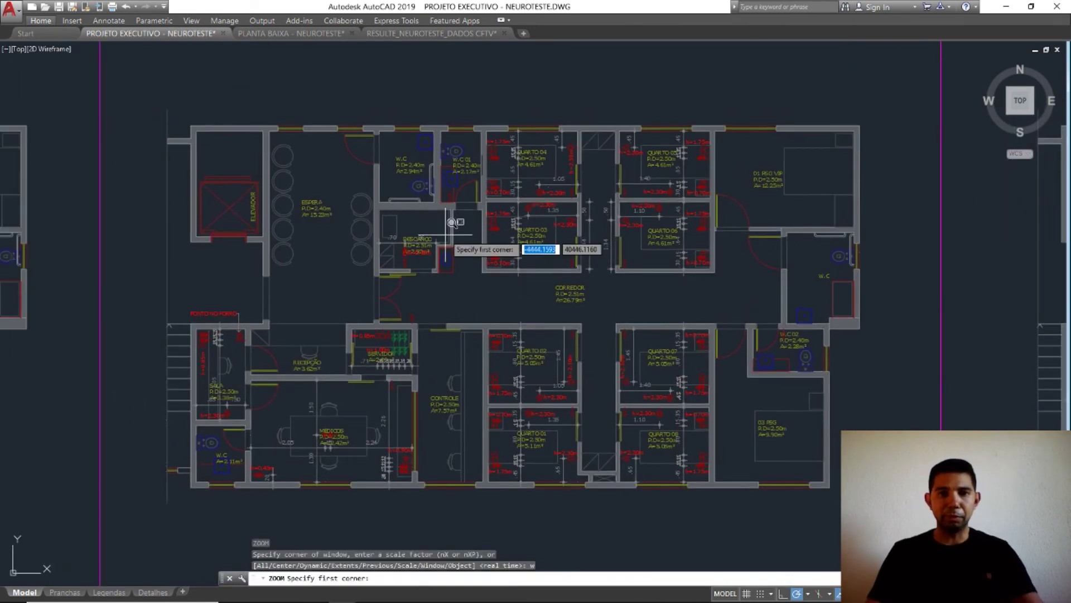
left_click(147, 99)
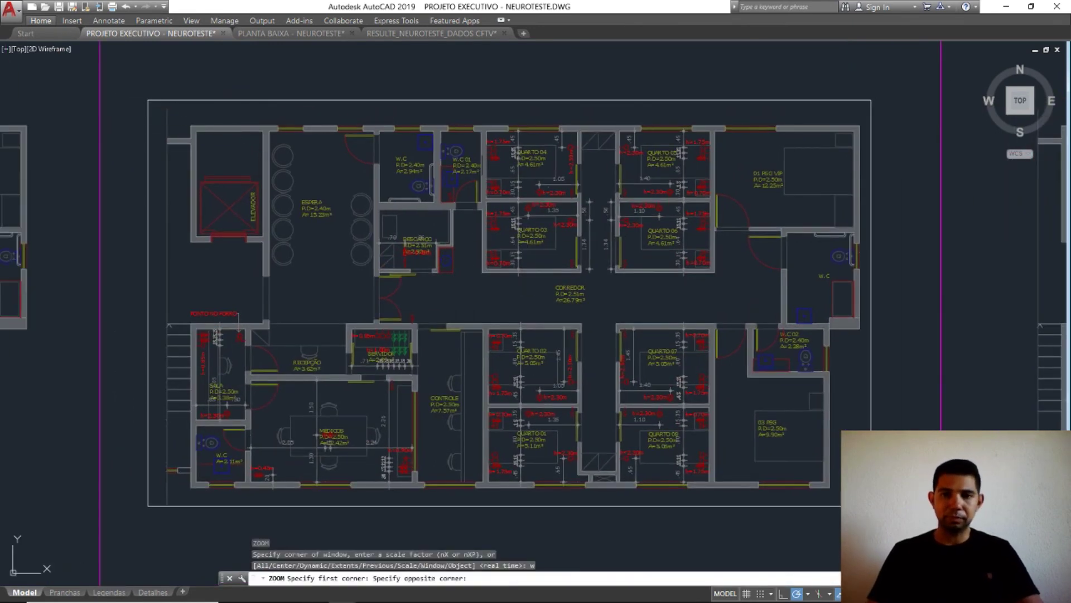
left_click(871, 508)
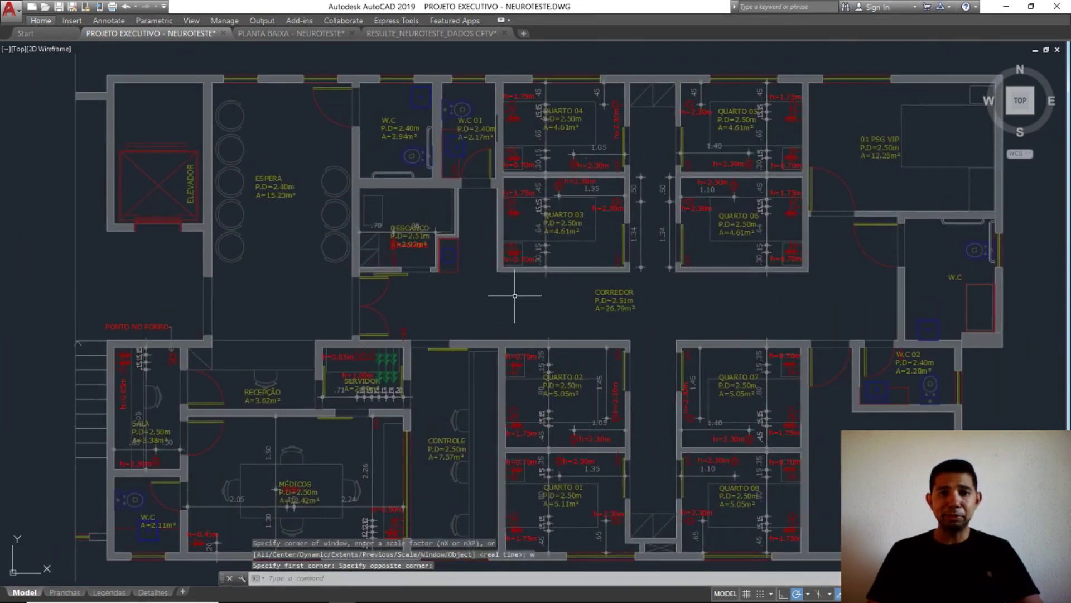
Step: Examine the outlet symbols, mounting heights and dimensions in Quarto 03, Quarto 04 and the surrounding rooms of the ELÉTRICA plan
scroll(539, 106, "up", 4)
scroll(534, 122, "up", 2)
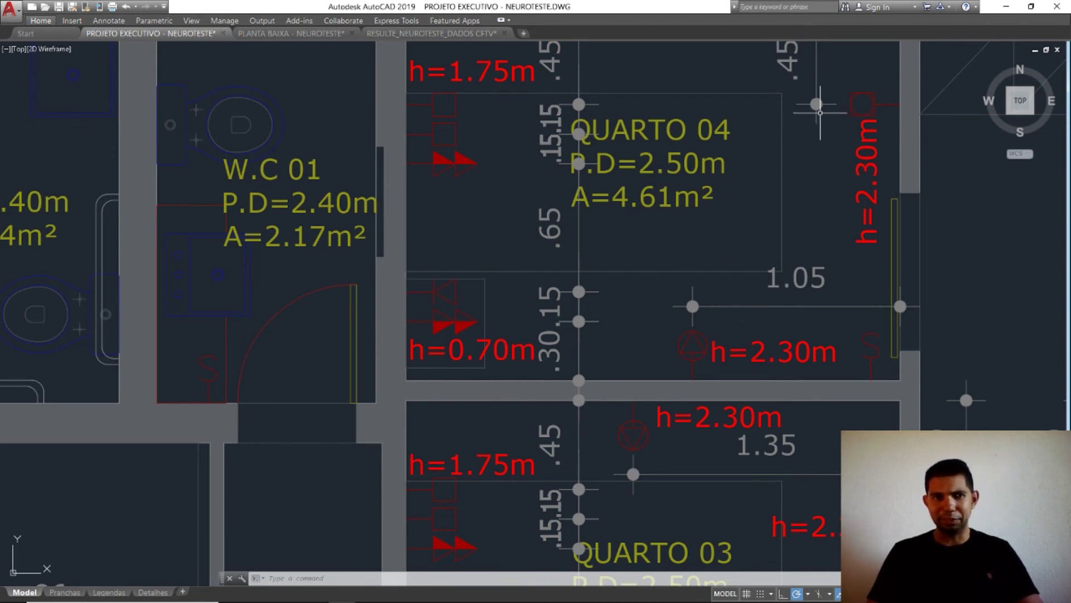
scroll(682, 188, "down", 2)
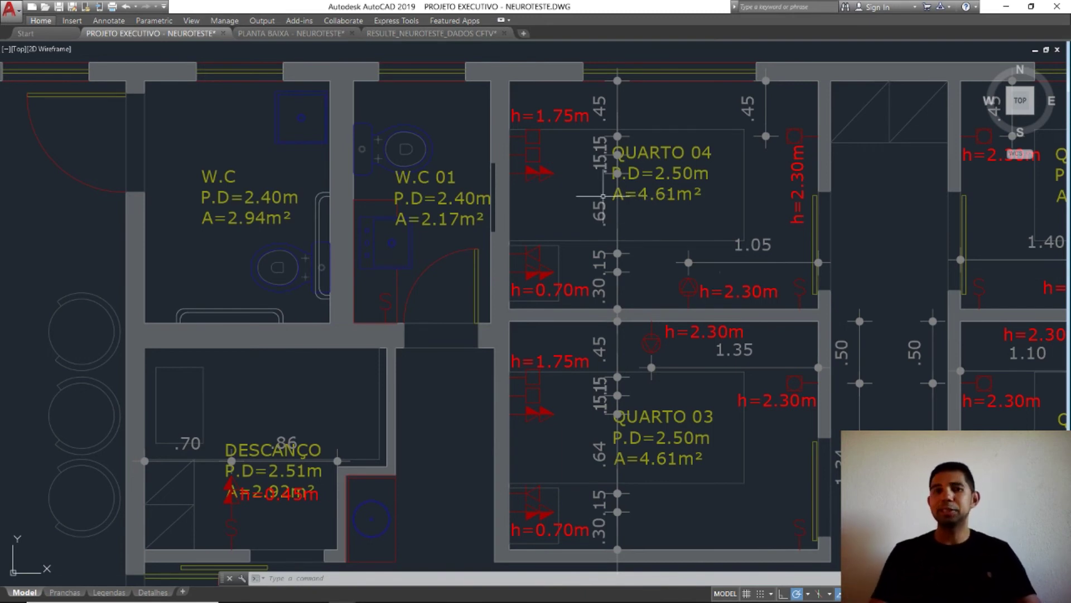
left_click(552, 182)
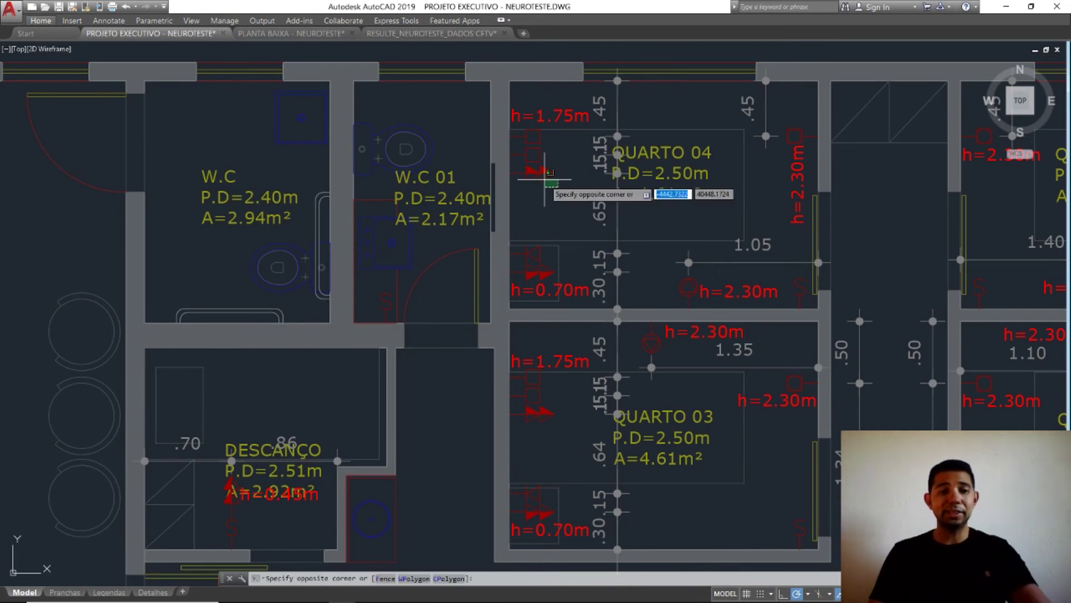
key("Escape")
scroll(552, 183, "down", 1)
left_click(556, 189)
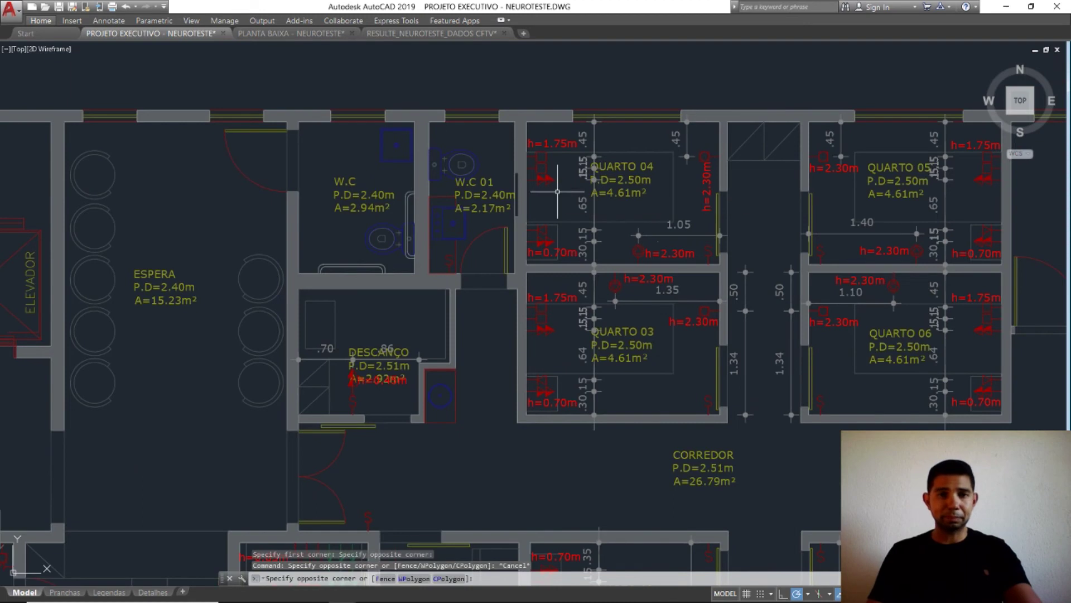
key("Escape")
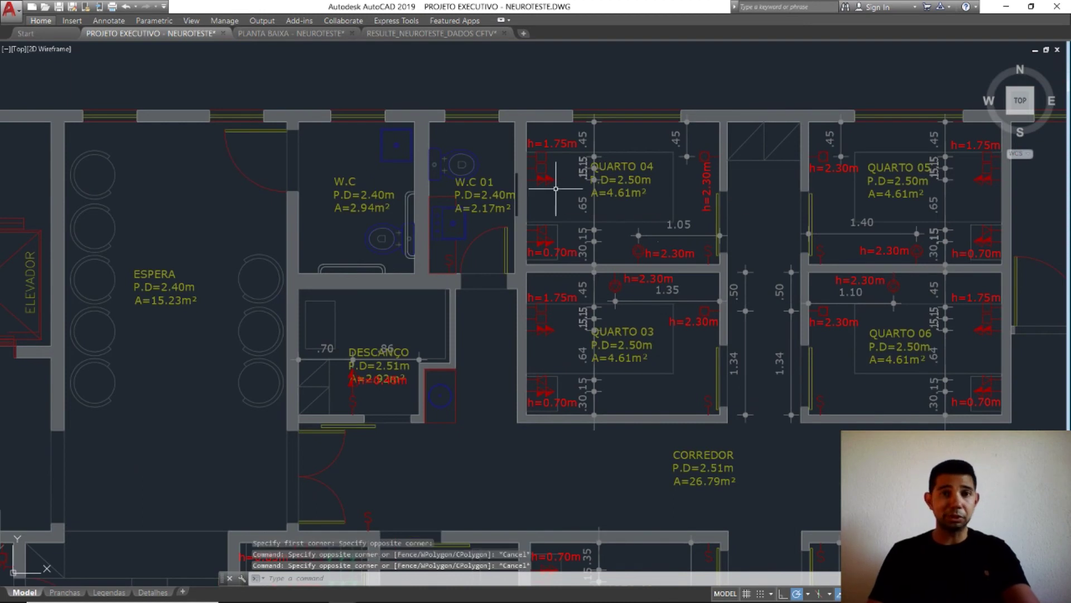
scroll(555, 188, "down", 10)
scroll(556, 189, "up", 8)
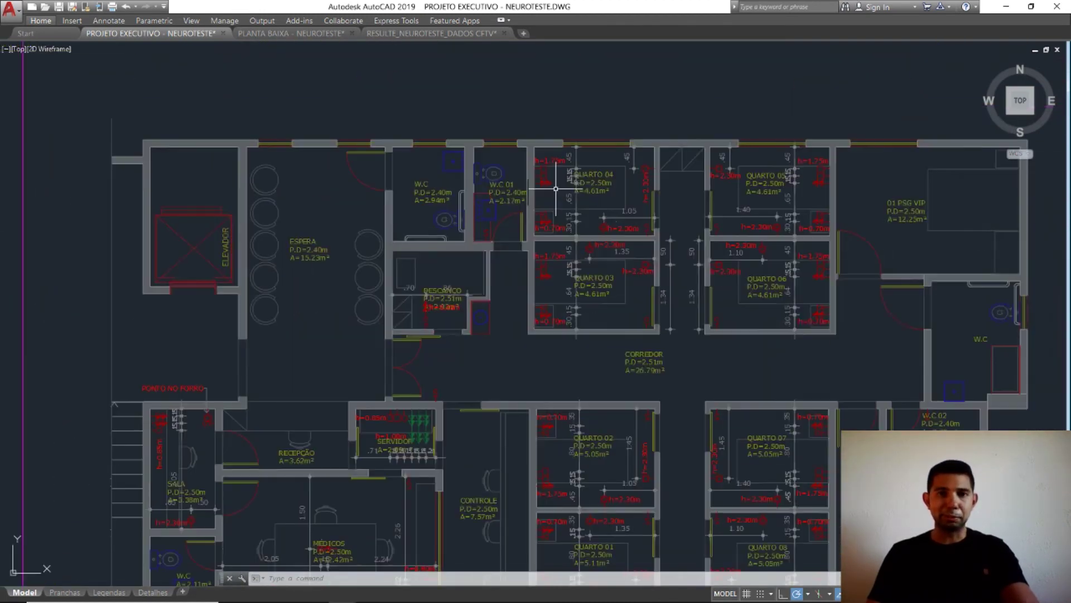
middle_click_drag(556, 188, 419, 138)
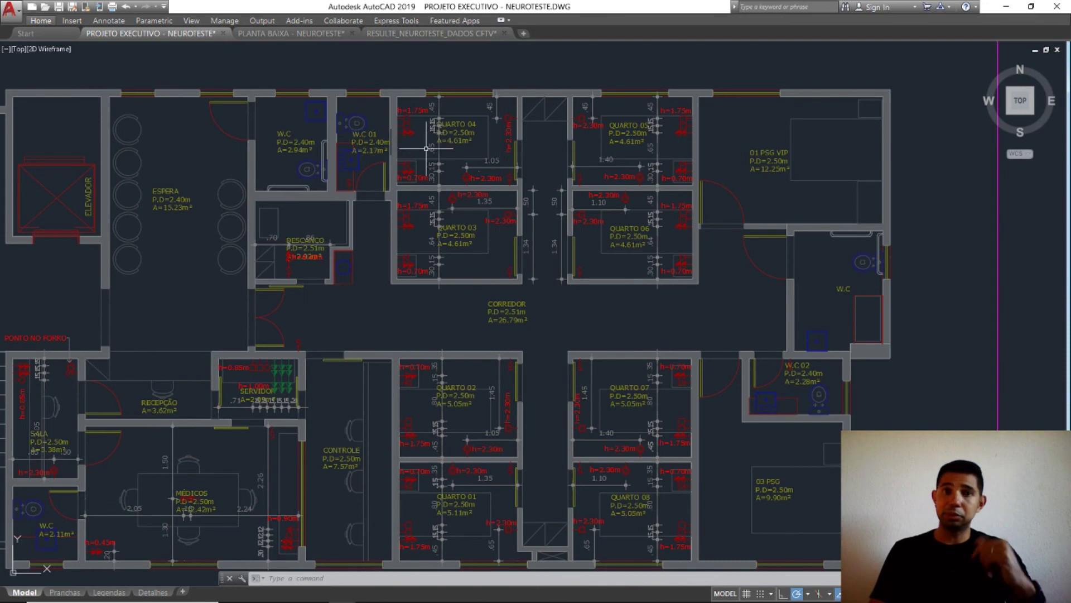
mouse_move(453, 192)
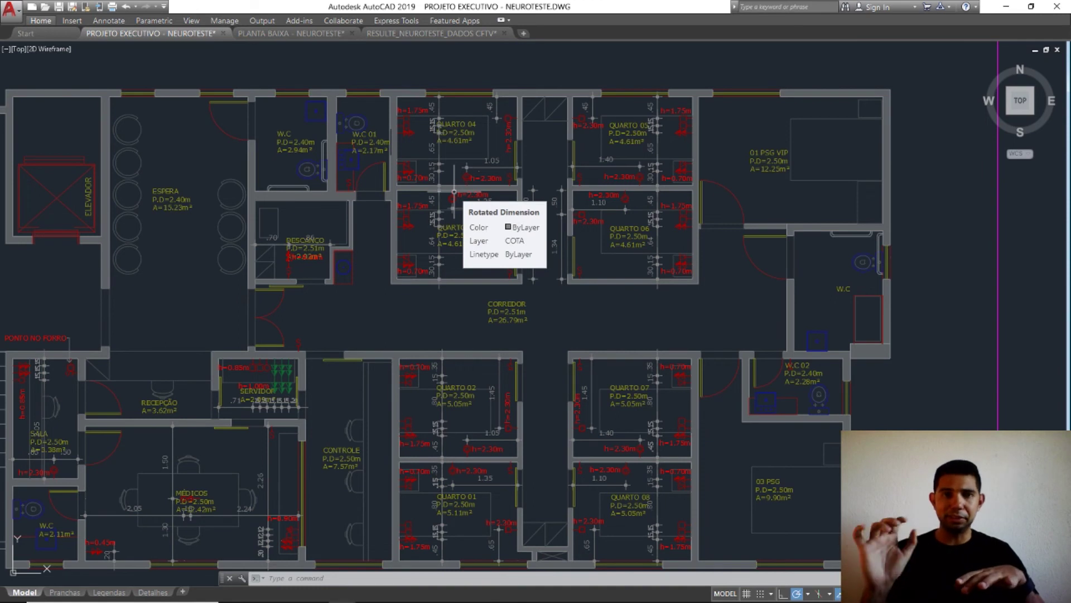
Step: Erase the two square symbols beside the h=1.75m label in Quarto 04 and pick the symbol at h=0.70m
scroll(396, 123, "up", 3)
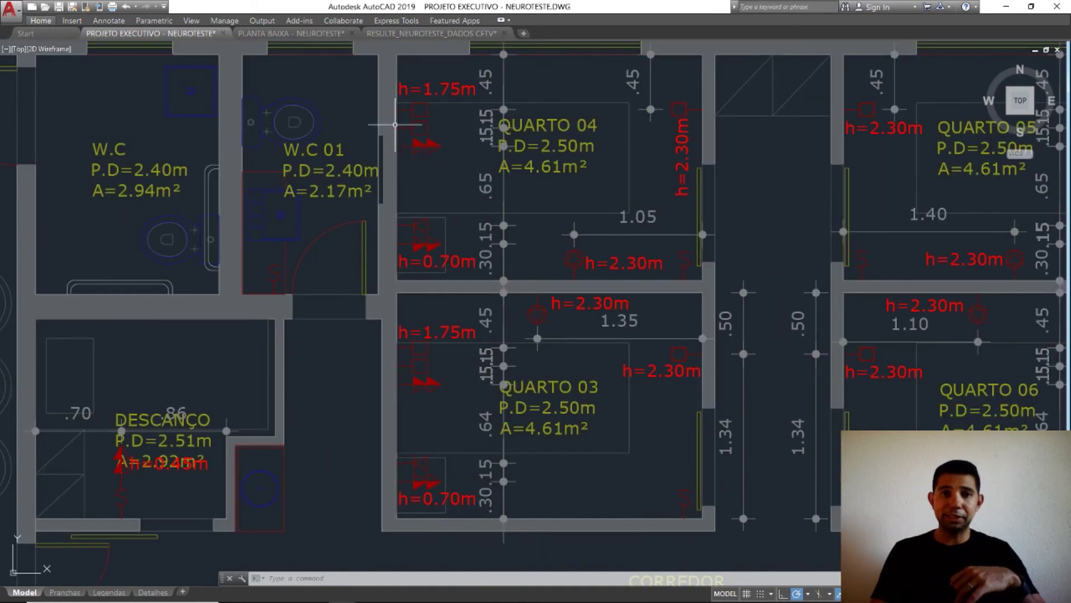
left_click(442, 131)
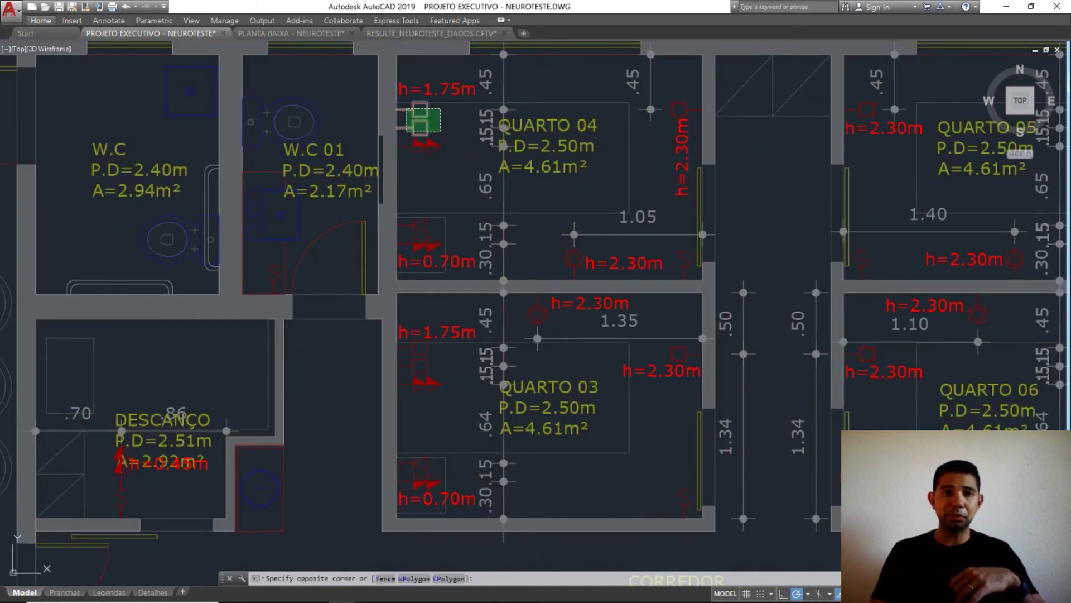
left_click(405, 108)
key("Delete")
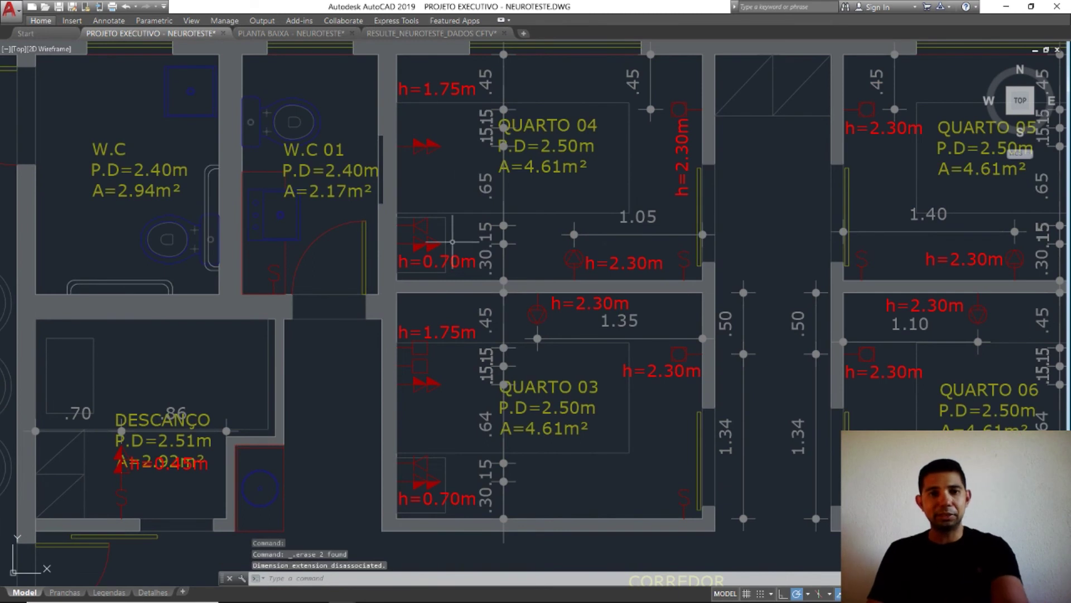
left_click(434, 232)
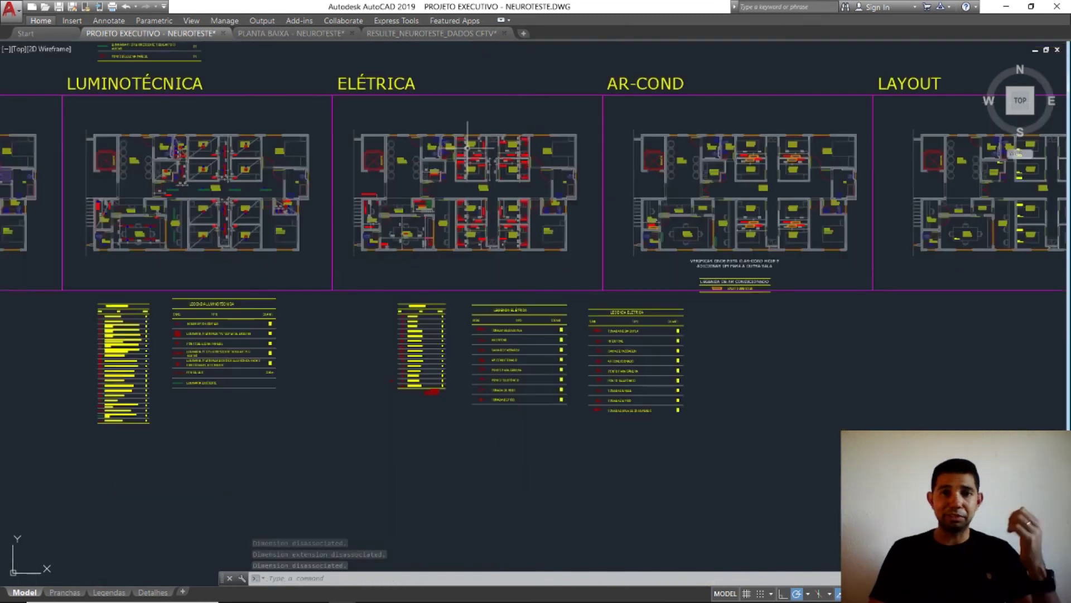
scroll(467, 146, "up", 5)
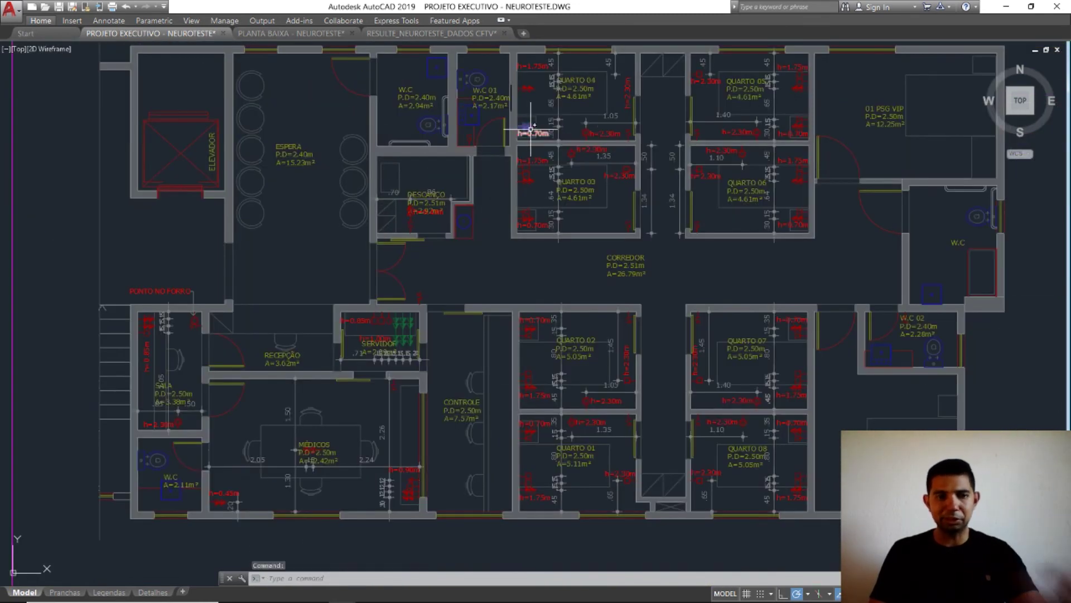
key("Escape")
key("Escape")
key("Escape")
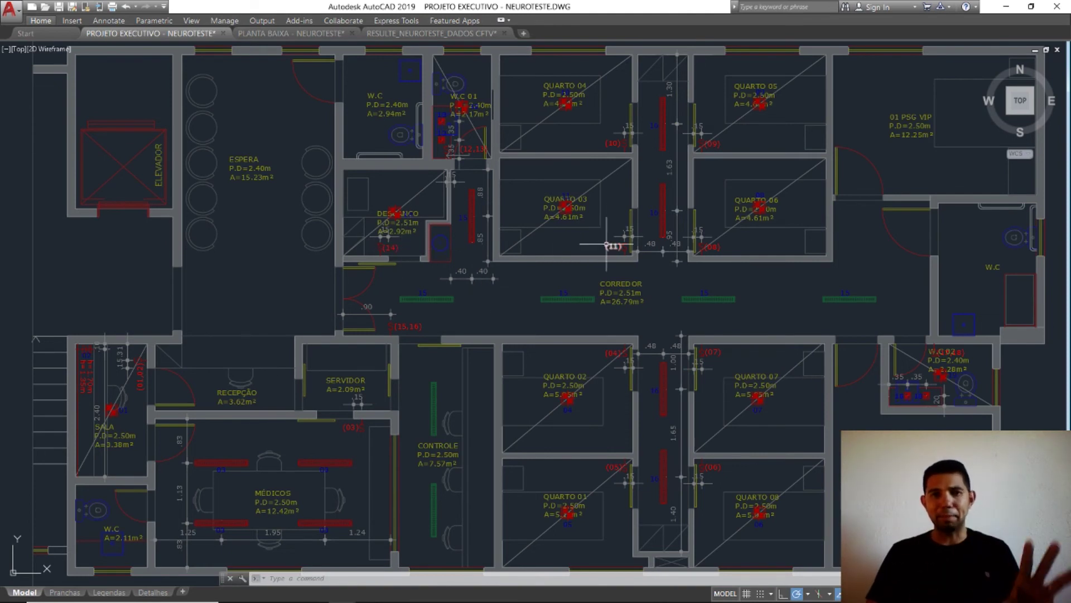
Step: Erase the diagonal line across Quarto 03 in the LUMINOTÉCNICA plan
left_click(628, 182)
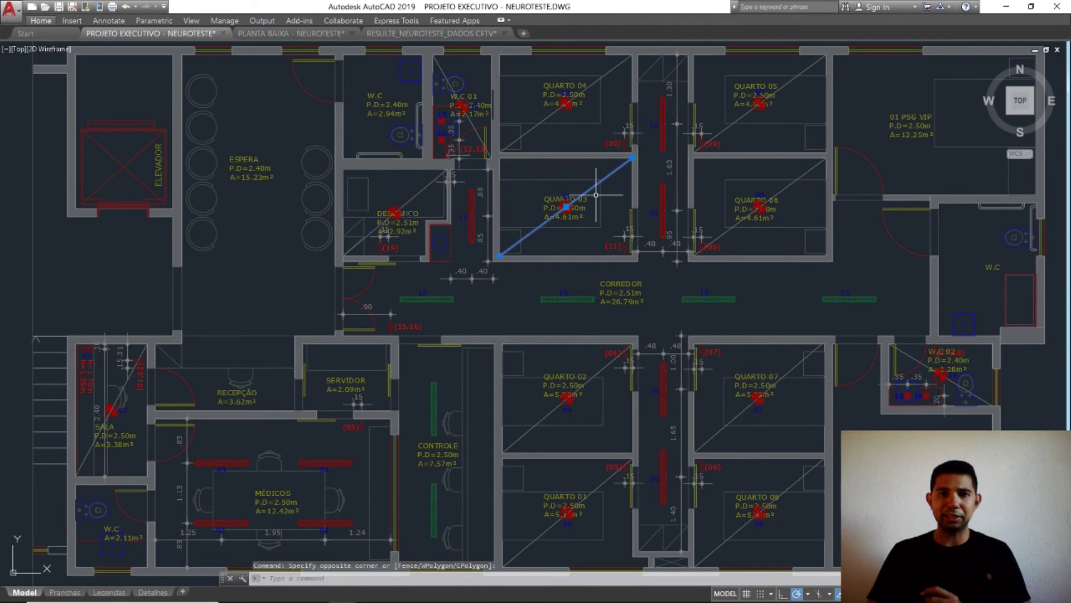
left_click(545, 198)
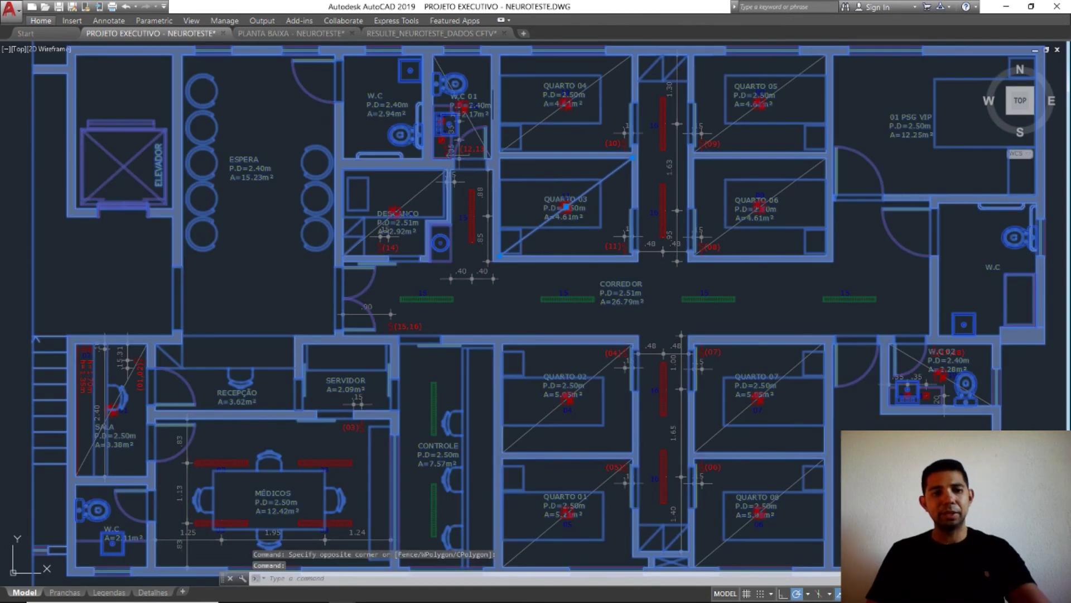
key("Escape")
left_click(627, 181)
left_click(608, 169)
key("Delete")
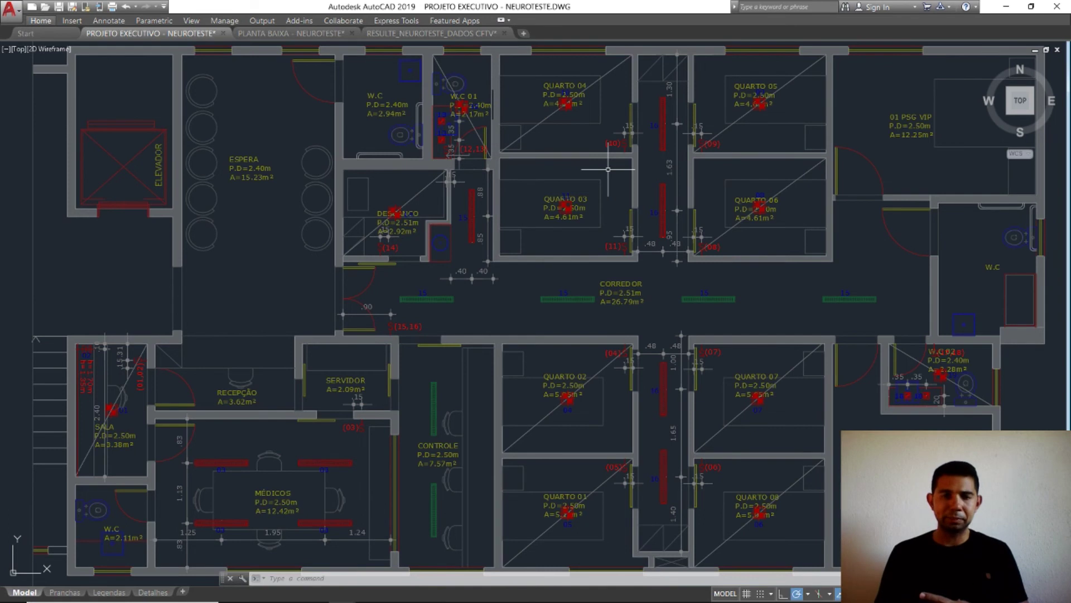
Step: Switch to the RESULTE_NEUROTESTE_DADOS CFTV drawing and zoom to a window around the DADOS E CFTV plan
key("ctrl+Tab")
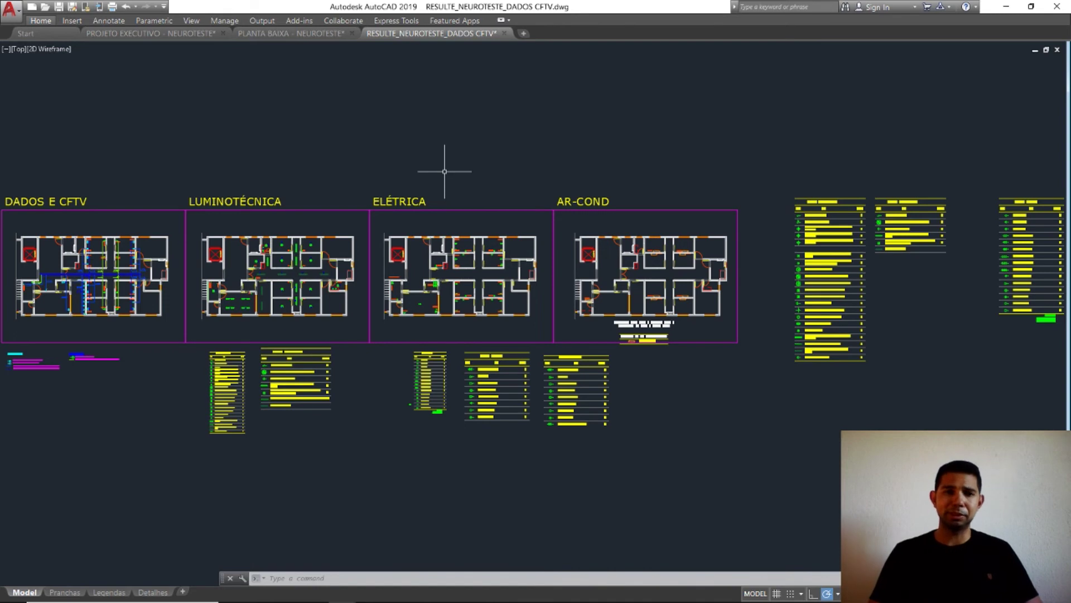
scroll(17, 270, "up", 9)
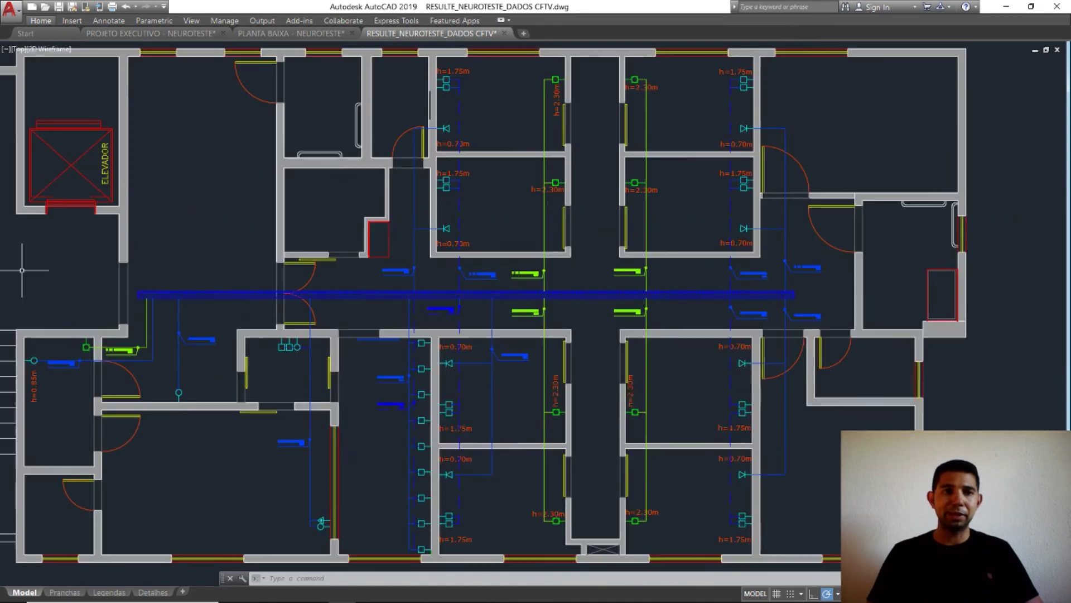
scroll(276, 269, "down", 7)
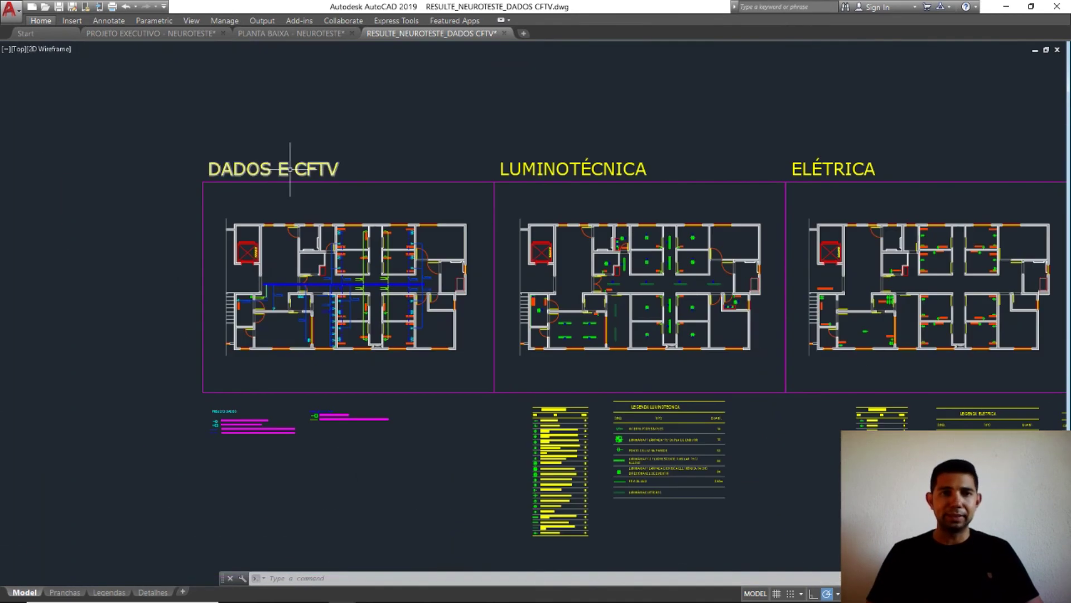
type("z")
key("Return")
type("w")
key("Return")
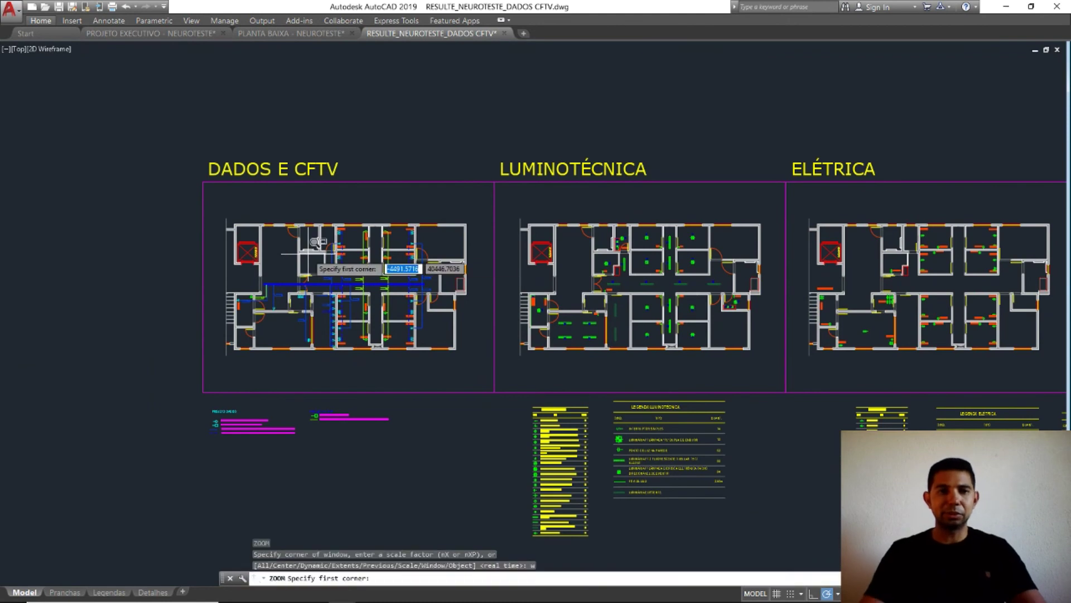
left_click(221, 213)
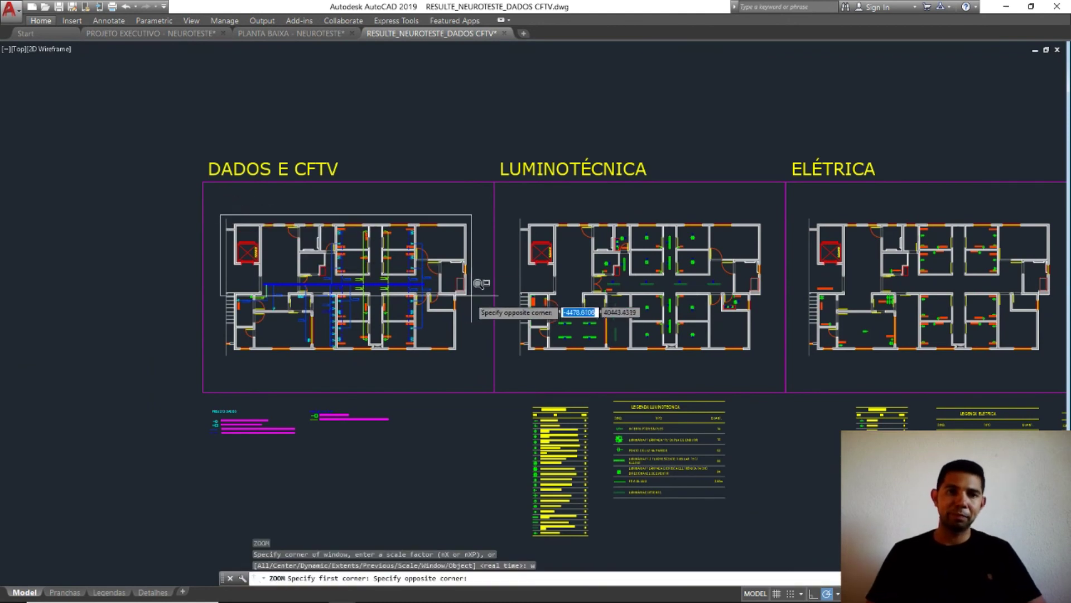
left_click(474, 354)
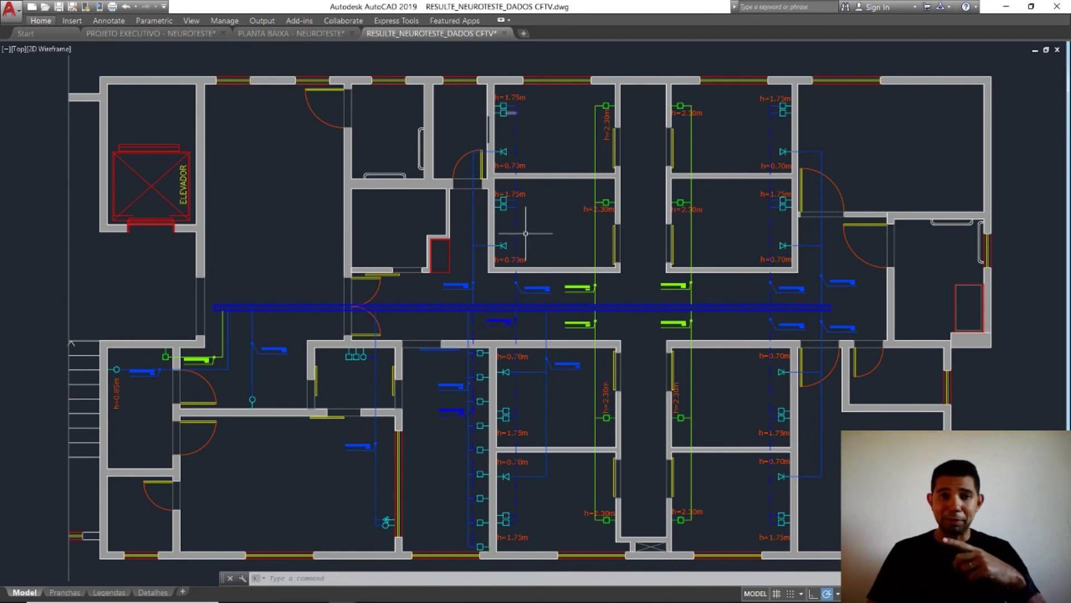
Step: Examine the data and camera points, their mounting heights and the UTP cable labels from the bedrooms across the corridor to the control room wall
scroll(530, 156, "up", 2)
scroll(478, 146, "up", 2)
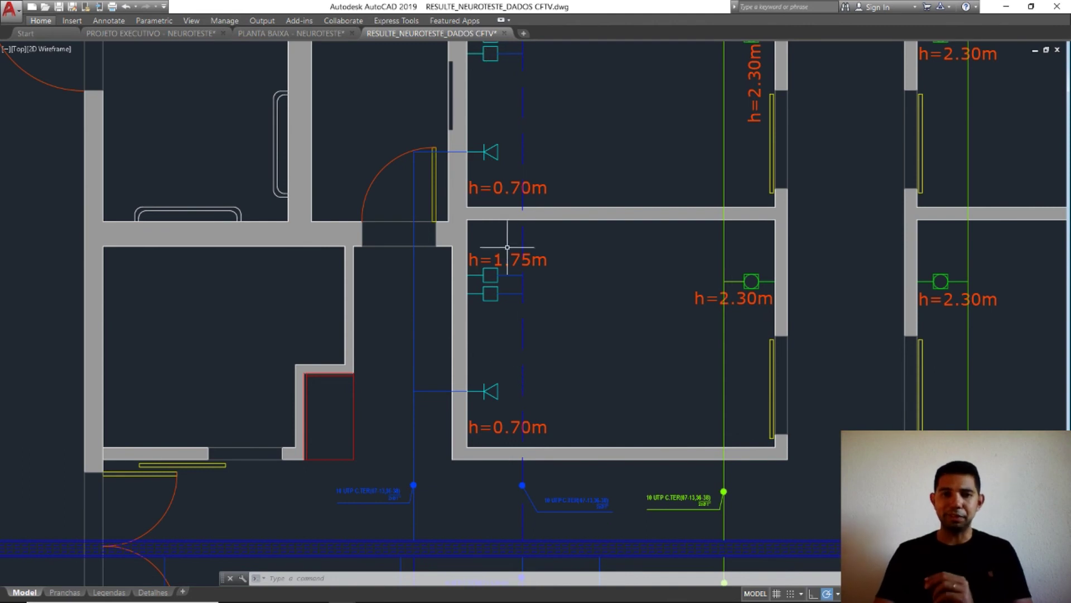
scroll(507, 247, "up", 2)
middle_click_drag(558, 390, 511, 78)
middle_click_drag(468, 370, 849, 534)
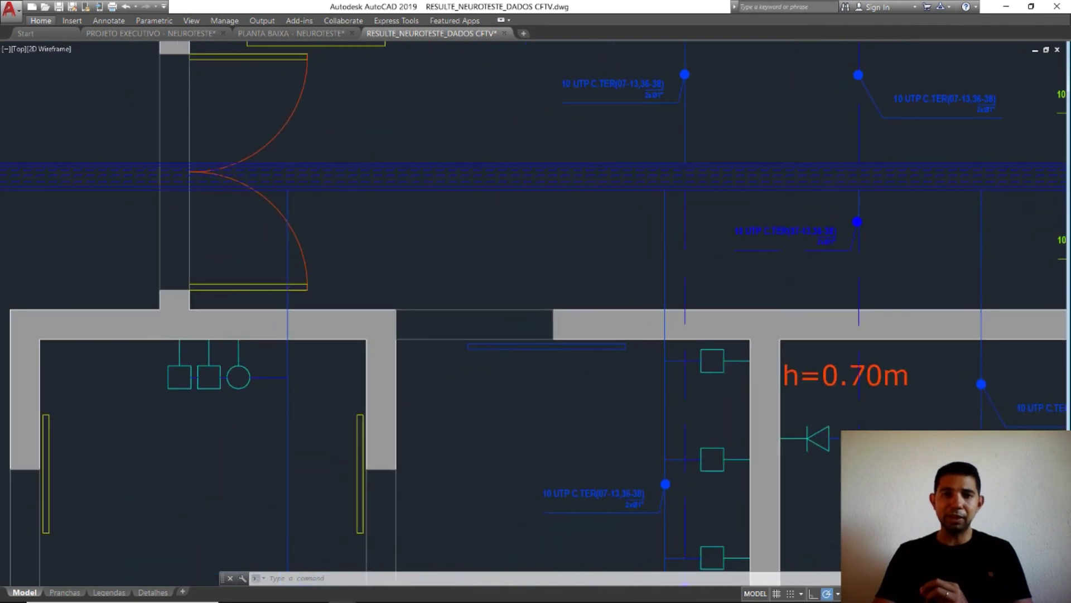
middle_click_drag(595, 201, 594, 144)
scroll(648, 102, "up", 2)
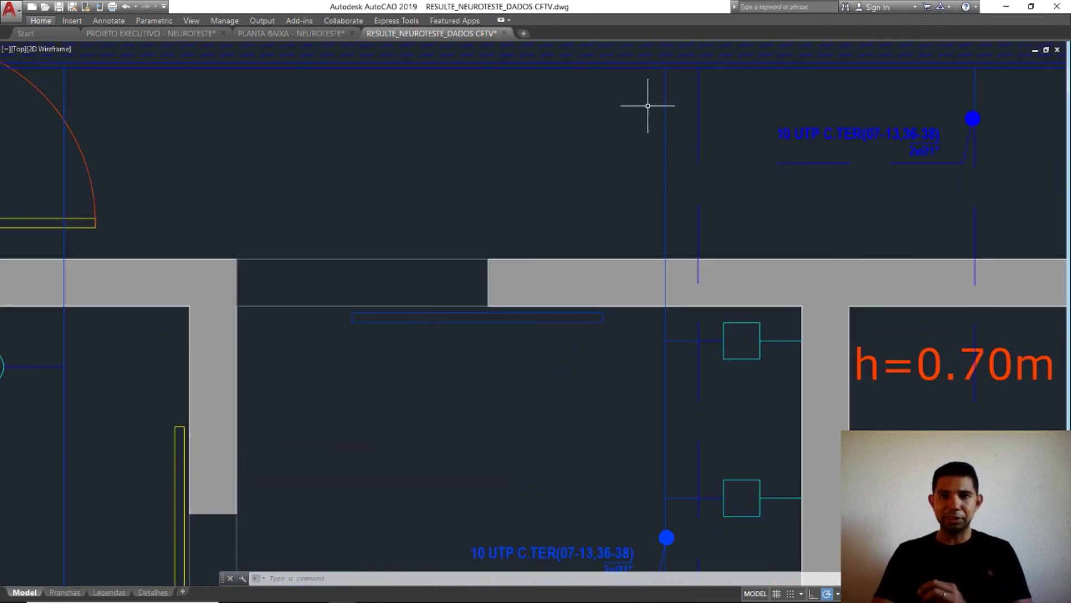
middle_click_drag(641, 191, 413, 111)
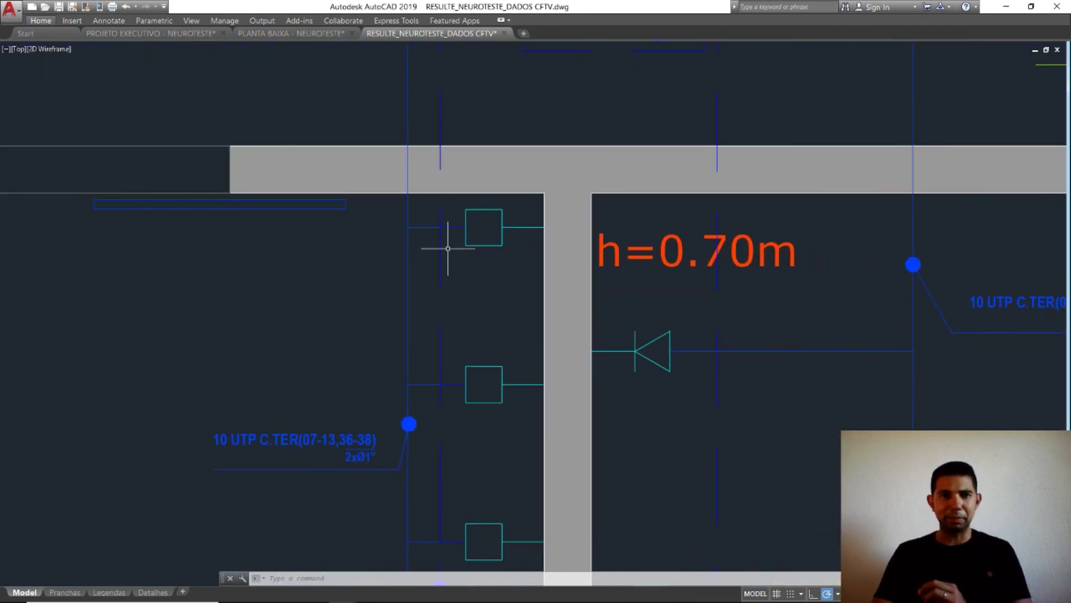
middle_click_drag(443, 239, 411, 91)
middle_click_drag(477, 187, 482, 169)
middle_click_drag(467, 400, 485, 287)
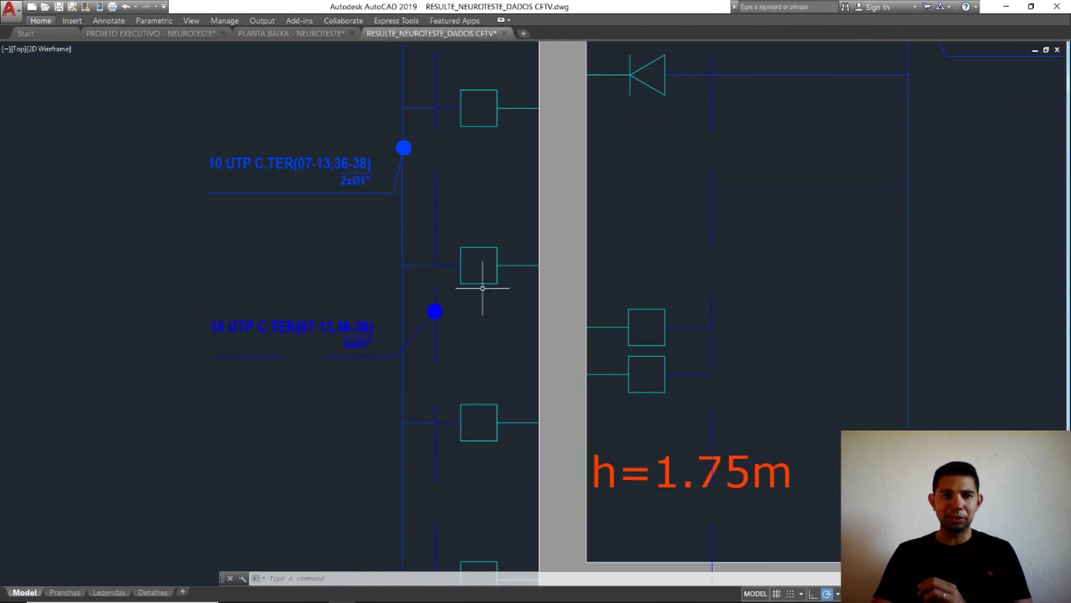
Step: Examine the control room wall's data points, the three-point cluster and the h=0.85m room in the DADOS E CFTV plan, including their UTP cable runs
middle_click_drag(490, 215, 510, 112)
middle_click_drag(480, 296, 473, 206)
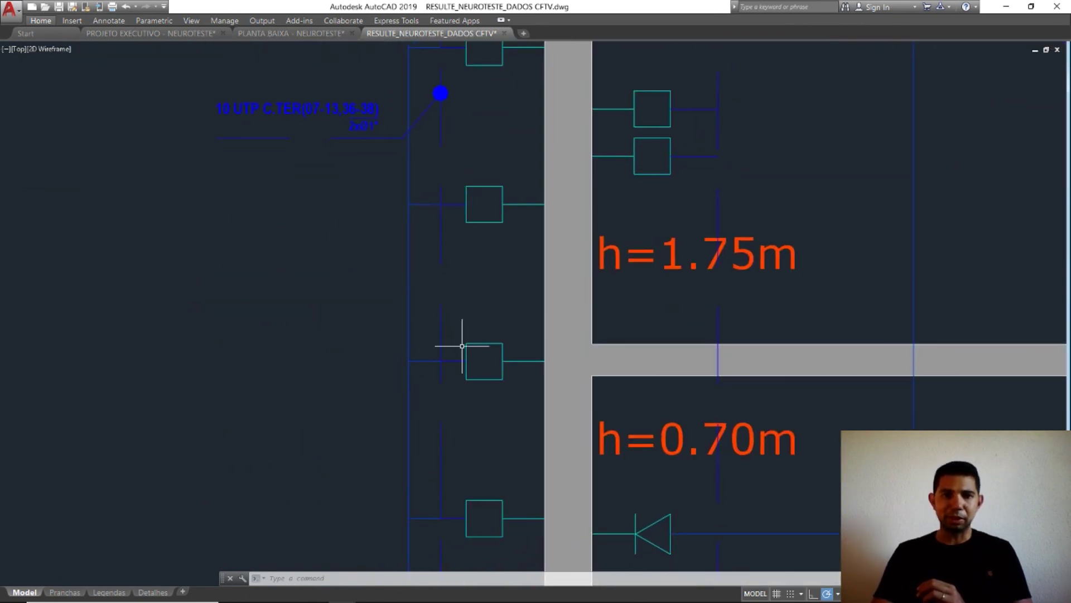
scroll(461, 346, "down", 8)
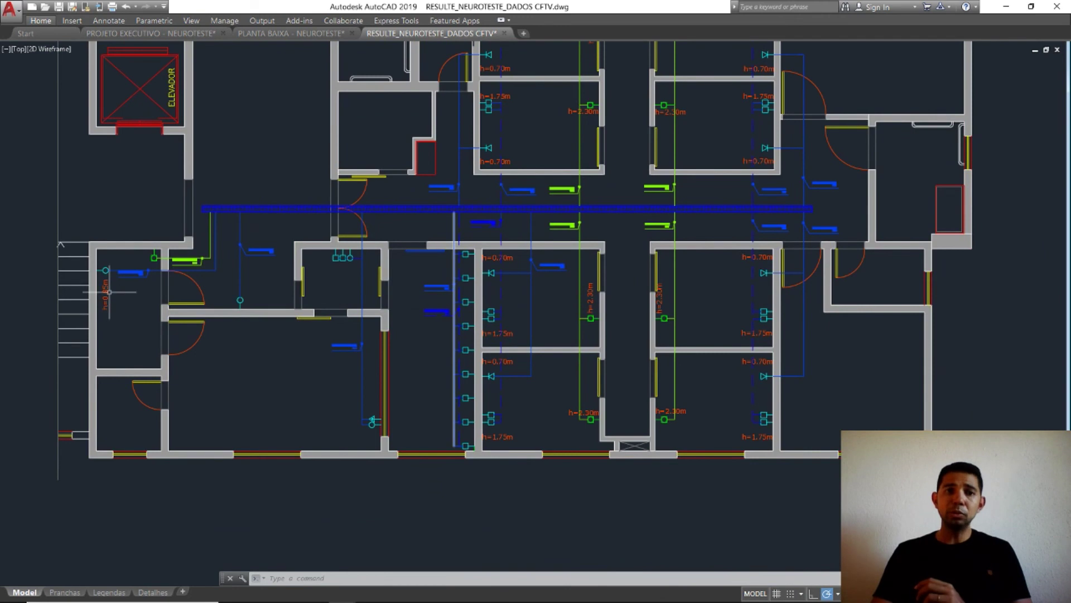
scroll(112, 293, "up", 5)
middle_click_drag(582, 250, 552, 248)
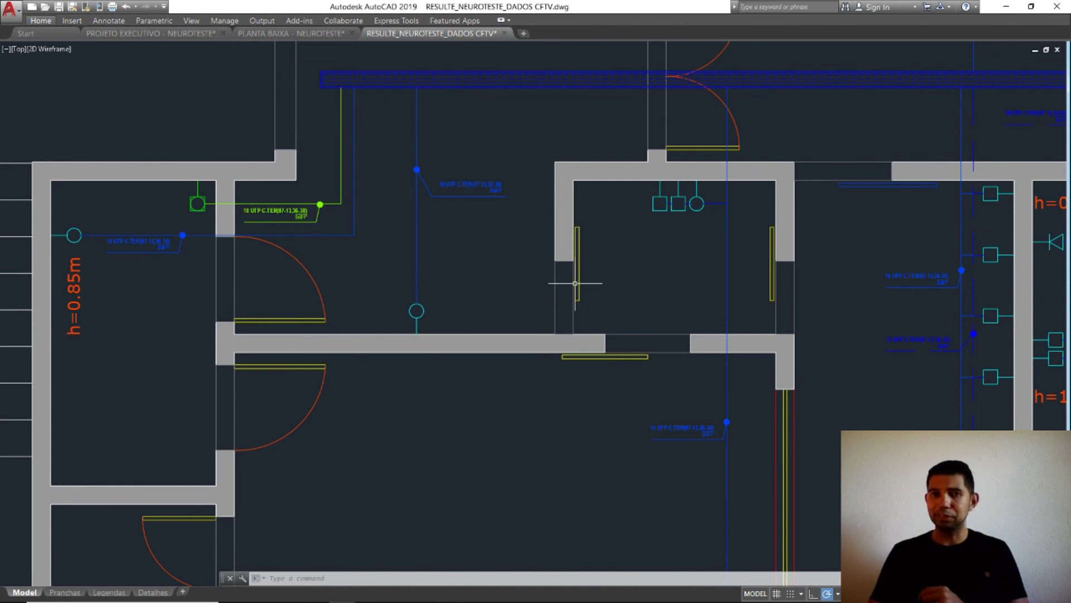
scroll(714, 200, "up", 2)
scroll(721, 205, "up", 2)
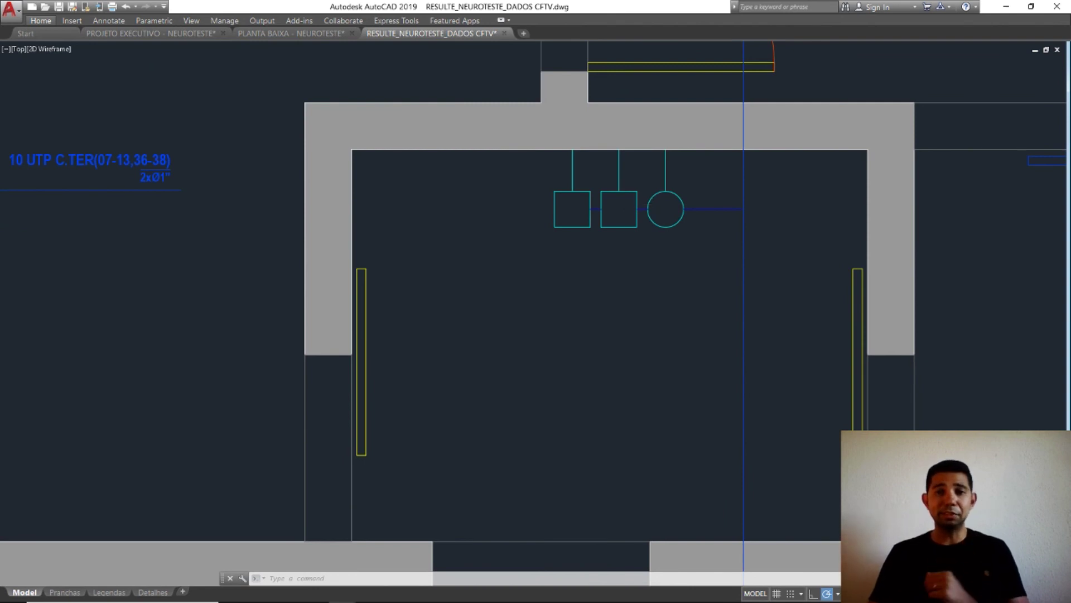
scroll(612, 258, "down", 6)
scroll(662, 411, "up", 7)
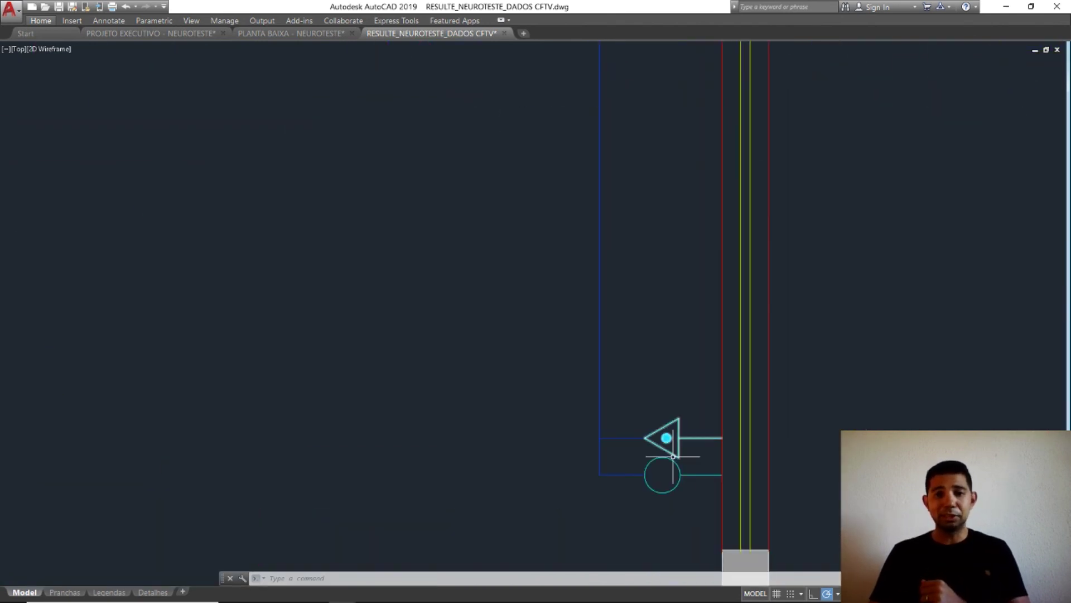
scroll(675, 463, "down", 2)
scroll(654, 461, "down", 4)
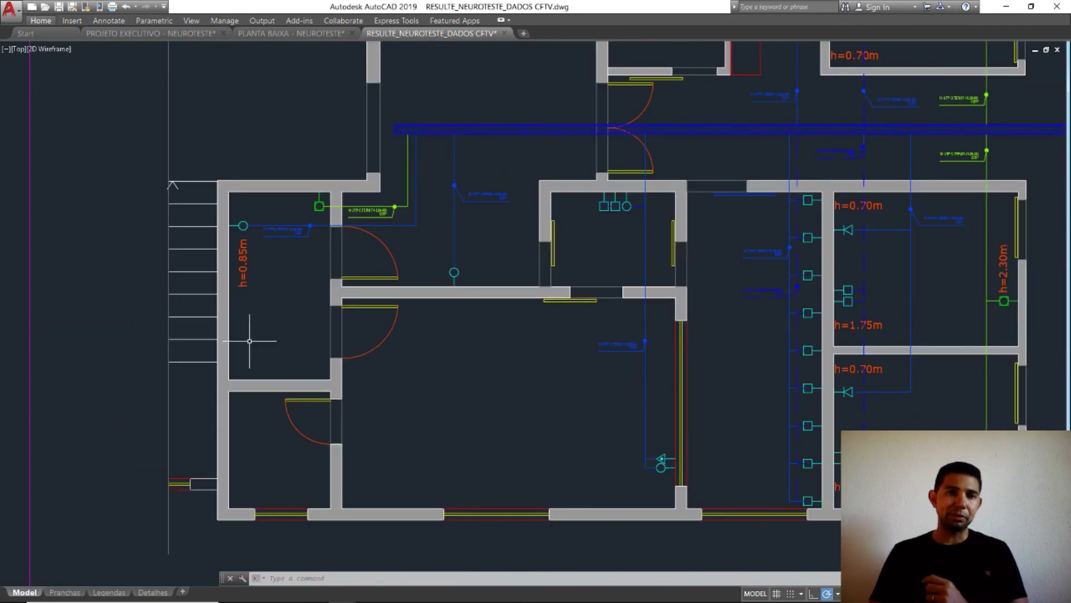
scroll(214, 306, "down", 3)
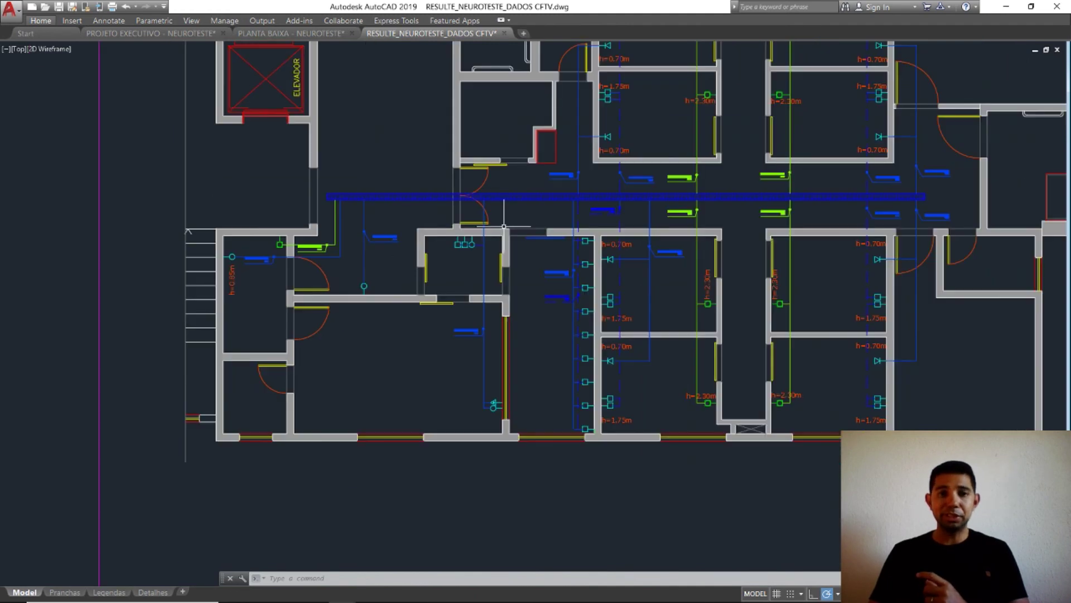
Step: Examine the camera points at h=2.30m and their UTP cables in the bedrooms along the corridor of the DADOS E CFTV plan
middle_click_drag(213, 307, 43, 385)
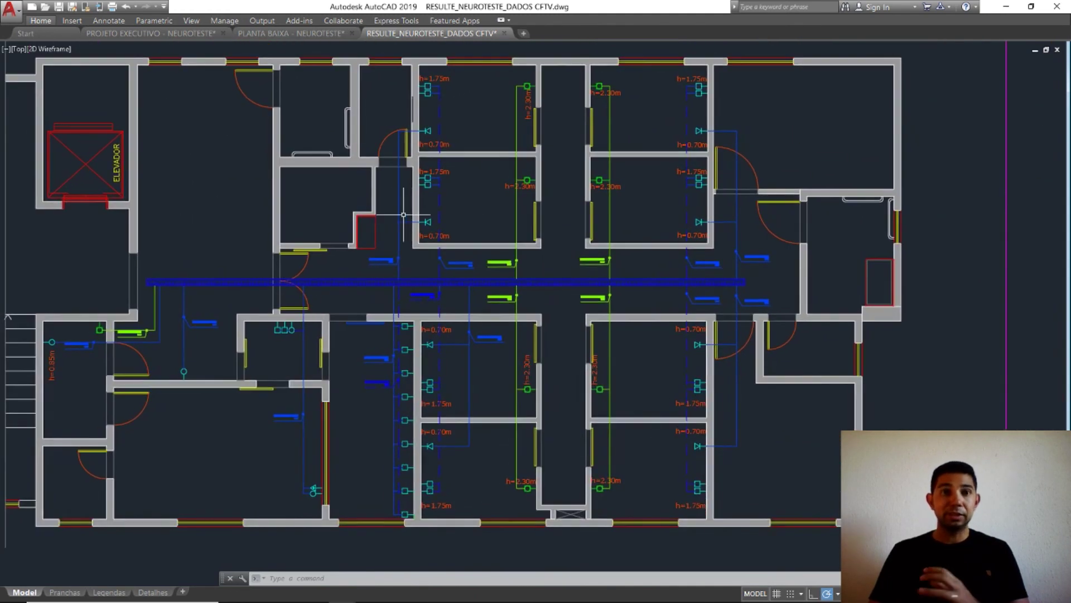
middle_click_drag(3, 316, 39, 323)
middle_click_drag(427, 181, 436, 182)
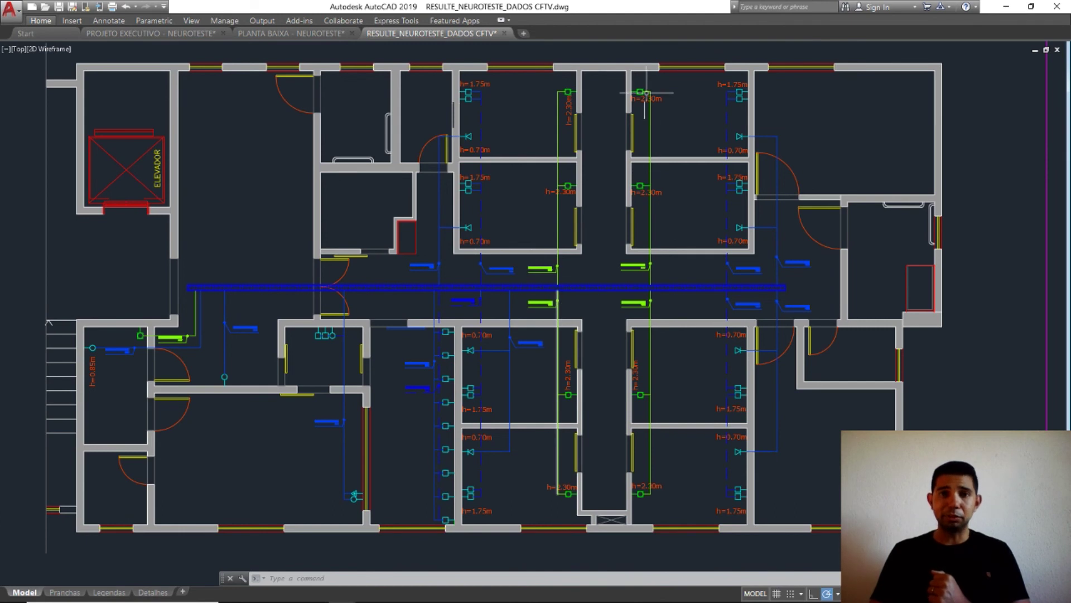
scroll(586, 196, "up", 3)
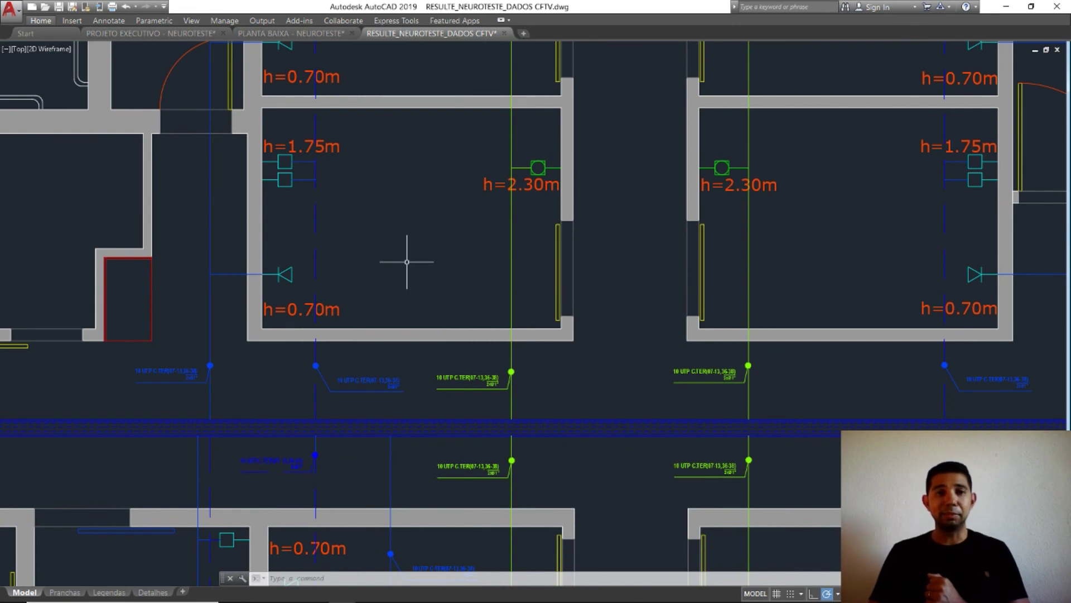
scroll(411, 179, "down", 4)
scroll(411, 179, "down", 5)
mouse_move(411, 179)
middle_mouse_down()
mouse_move(465, 266)
mouse_move(490, 283)
middle_mouse_up()
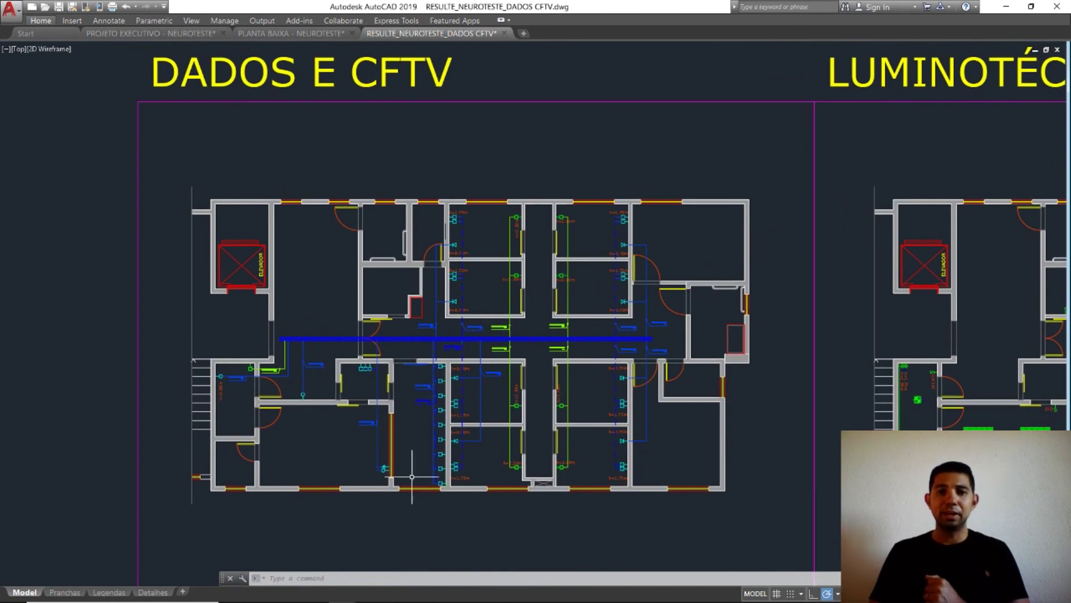
Step: Zoom to a window enclosing the whole floor plan under the DADOS E CFTV title
type("z")
key("Return")
type("w")
key("Return")
left_click(167, 184)
left_click(781, 505)
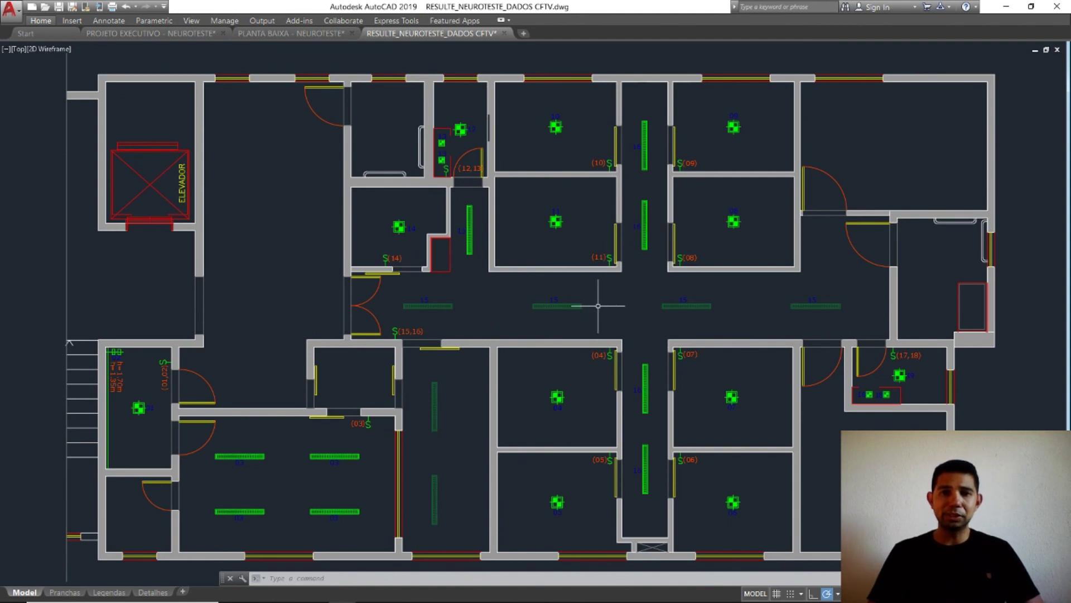
Step: Examine how the luminaires and their switches are numbered in room 04 and the four-luminaire room 03 of the LUMINOTÉCNICA plan
scroll(577, 417, "up", 2)
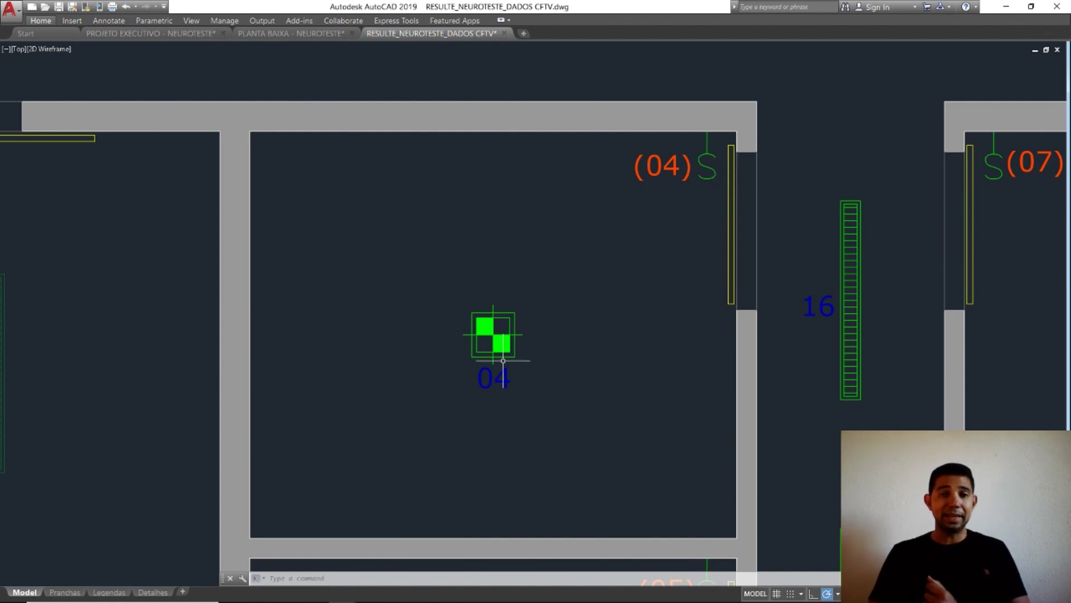
scroll(565, 226, "down", 1)
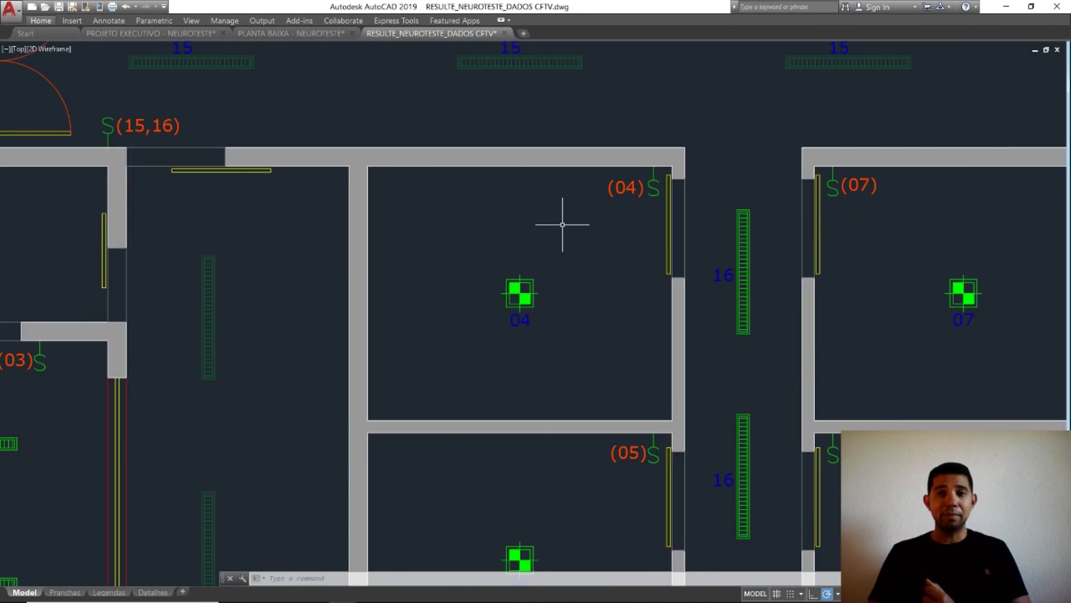
scroll(565, 226, "down", 1)
middle_click_drag(407, 270, 696, 207)
scroll(410, 335, "up", 4)
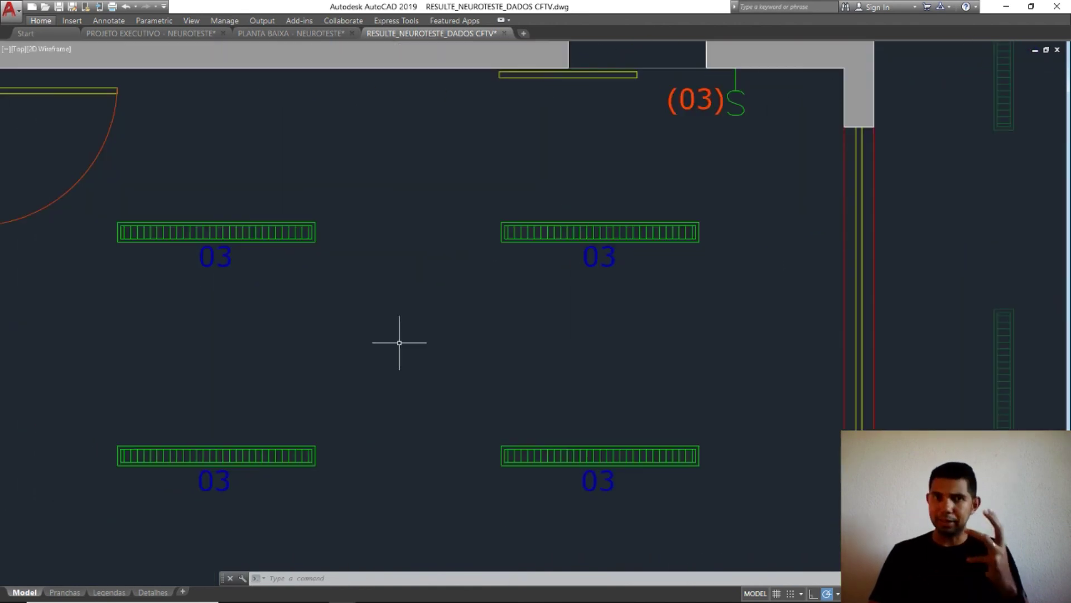
scroll(413, 330, "down", 4)
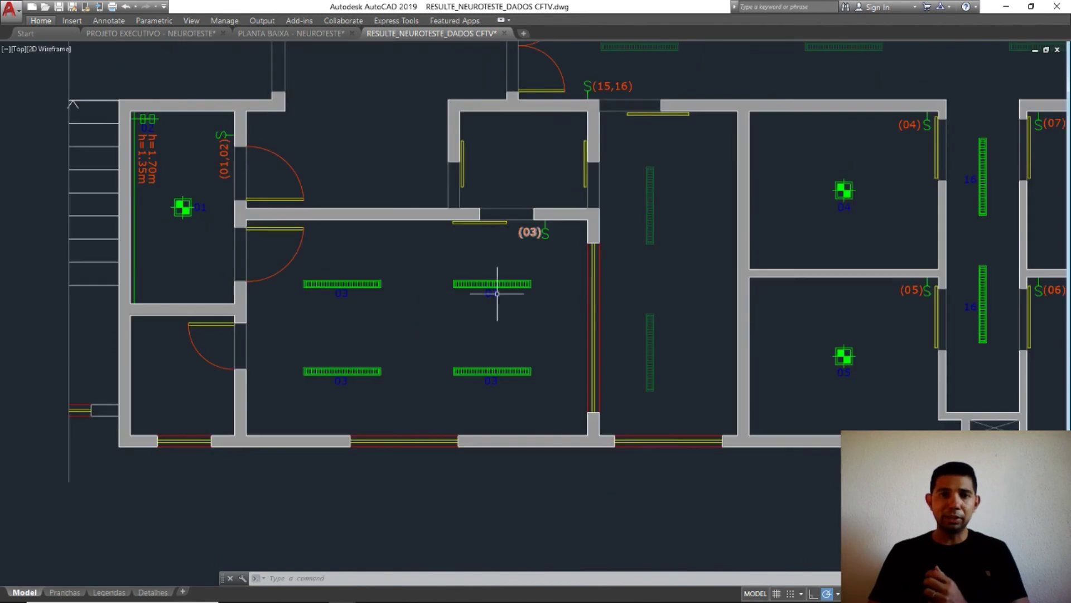
scroll(418, 337, "up", 2)
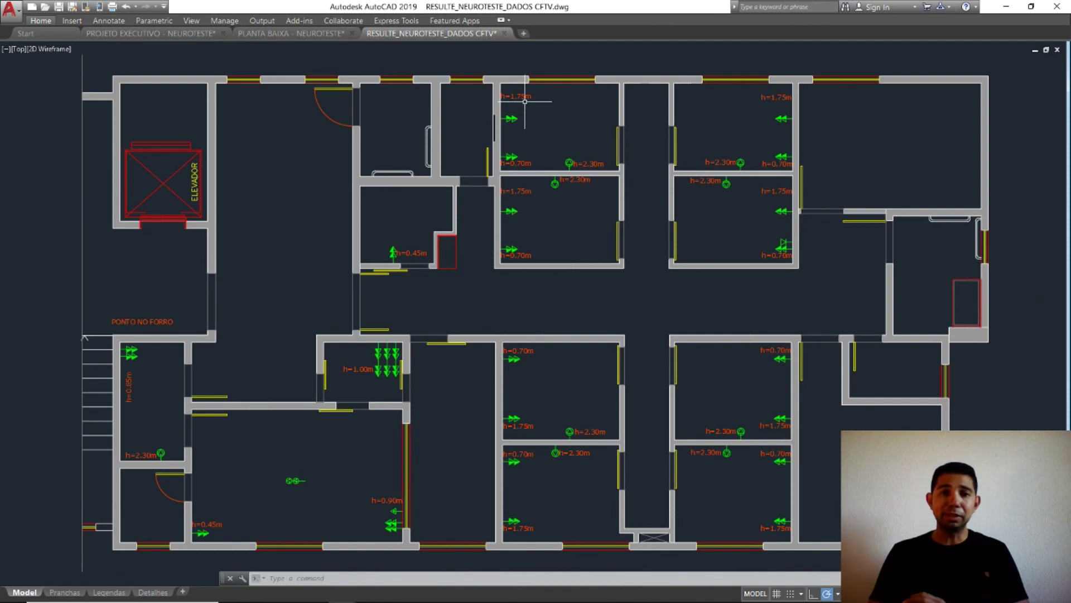
Step: Examine the bedroom outlets at h=1.75m, h=0.70m and h=2.30m in the ELÉTRICA plan, then compare them with the AR-COND plan
scroll(525, 101, "up", 6)
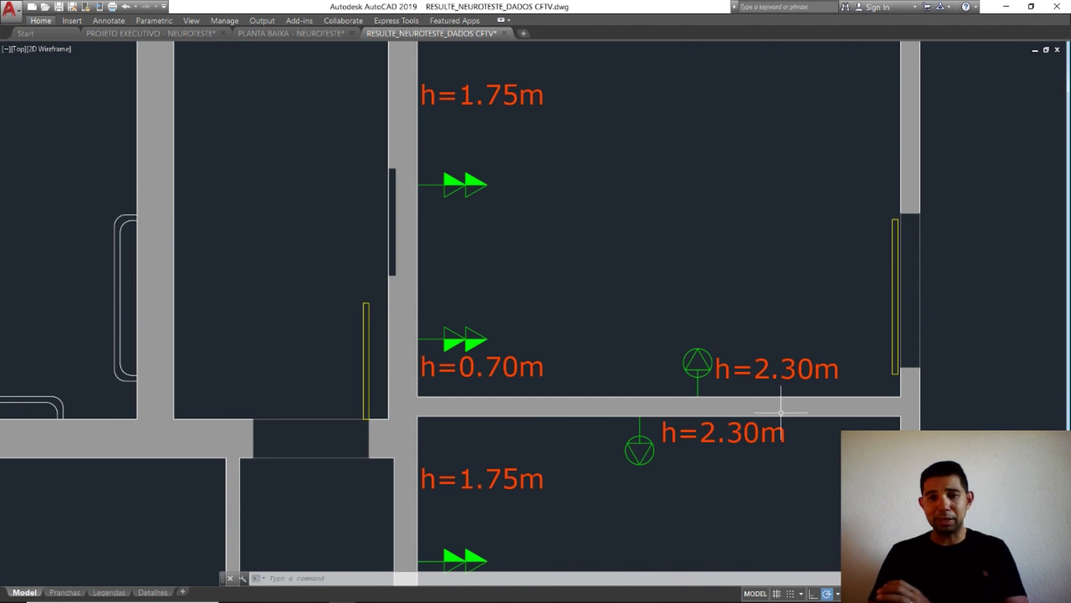
scroll(687, 329, "down", 4)
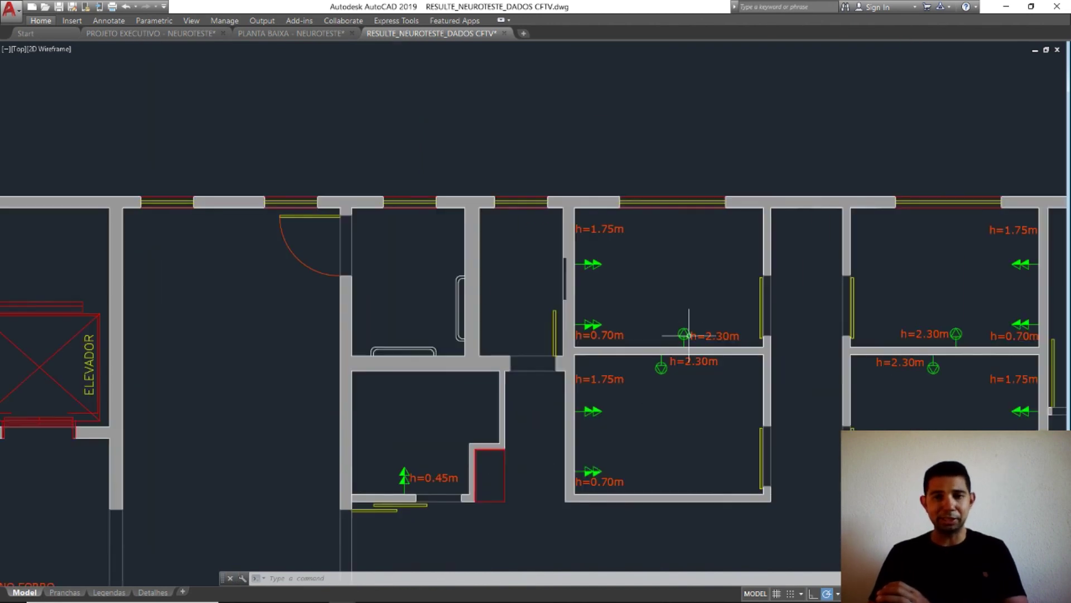
scroll(689, 335, "up", 2)
middle_click_drag(669, 332, 286, 244)
scroll(291, 246, "down", 4)
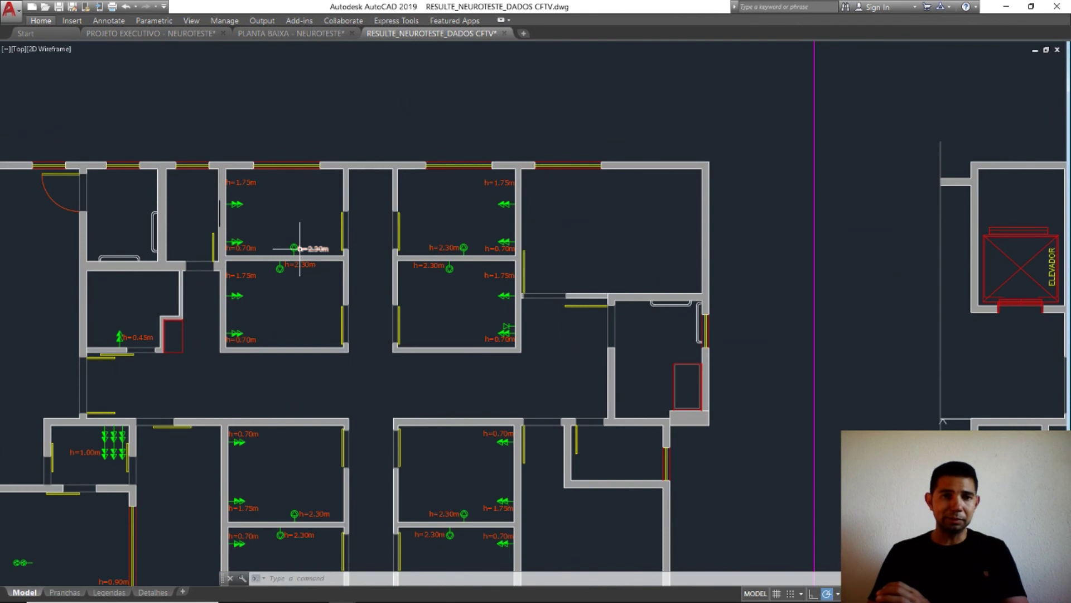
scroll(299, 249, "down", 2)
middle_click_drag(653, 254, 156, 266)
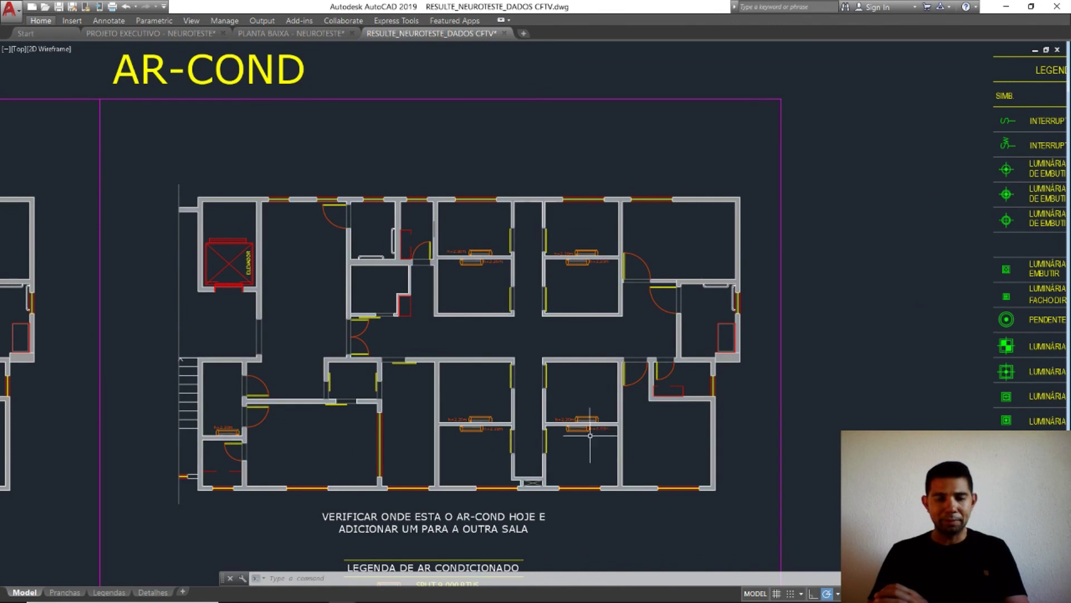
Step: Return to the ELÉTRICA plan and examine the outlet symbols and mounting heights in the bedrooms below the corridor
middle_click_drag(388, 382, 915, 342)
scroll(368, 259, "up", 4)
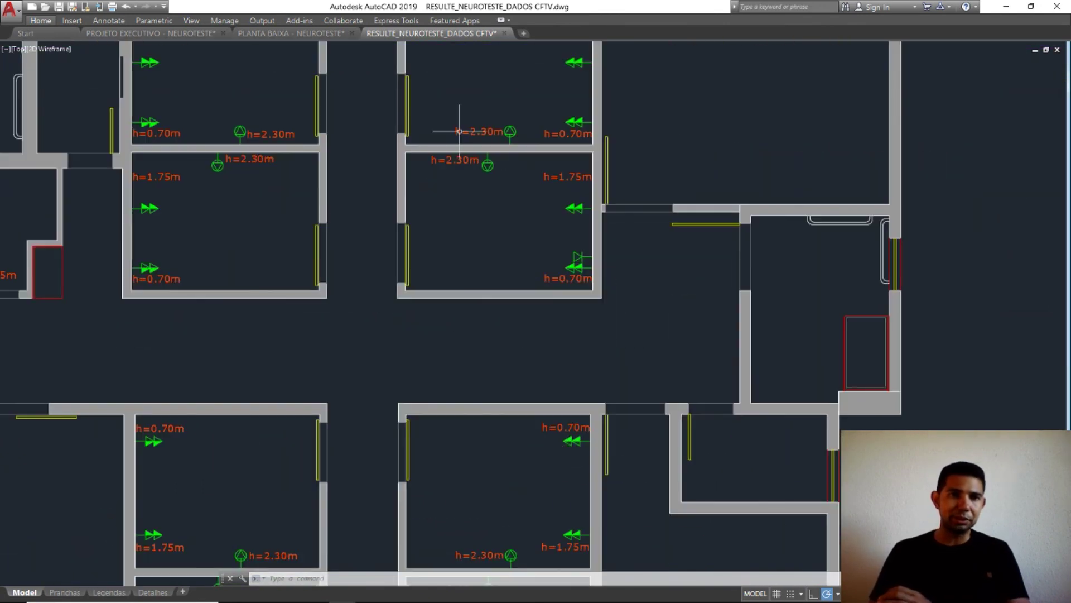
middle_click_drag(426, 222, 594, 175)
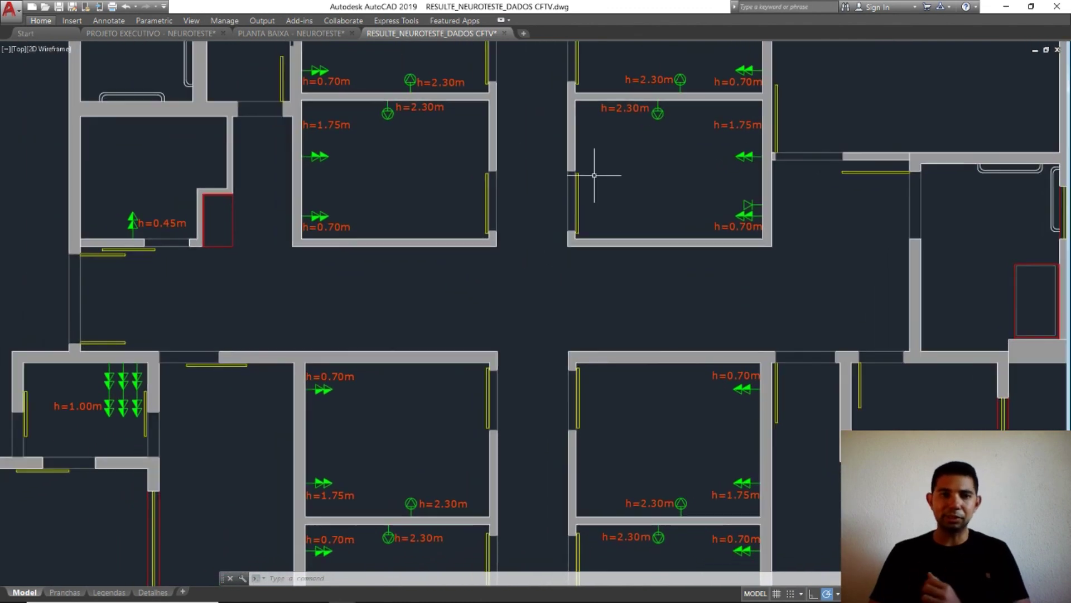
scroll(432, 505, "up", 6)
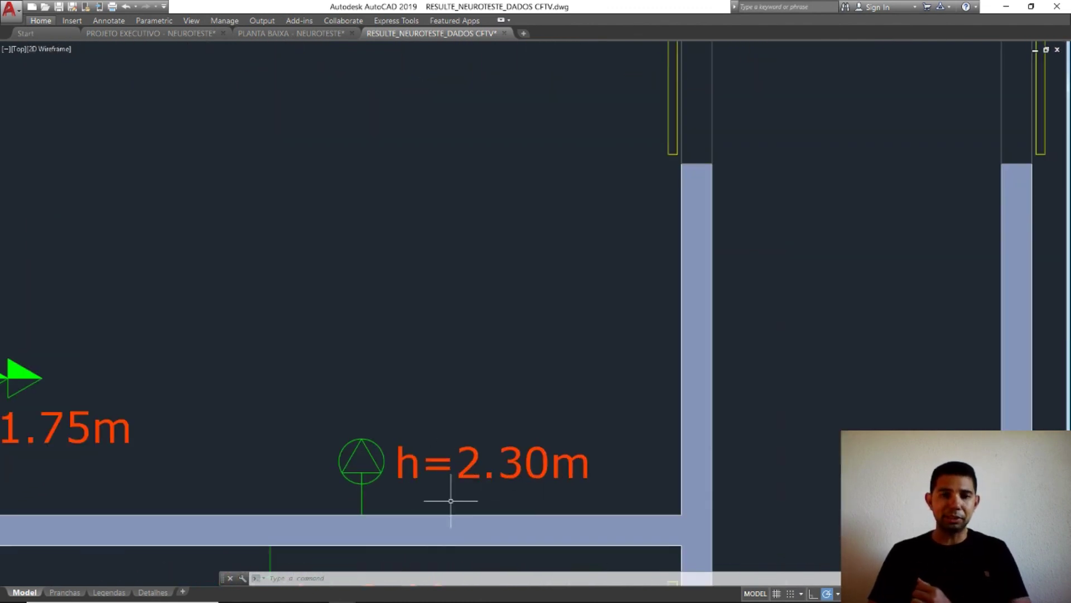
mouse_move(411, 352)
middle_mouse_down()
mouse_move(495, 304)
mouse_move(641, 275)
middle_mouse_up()
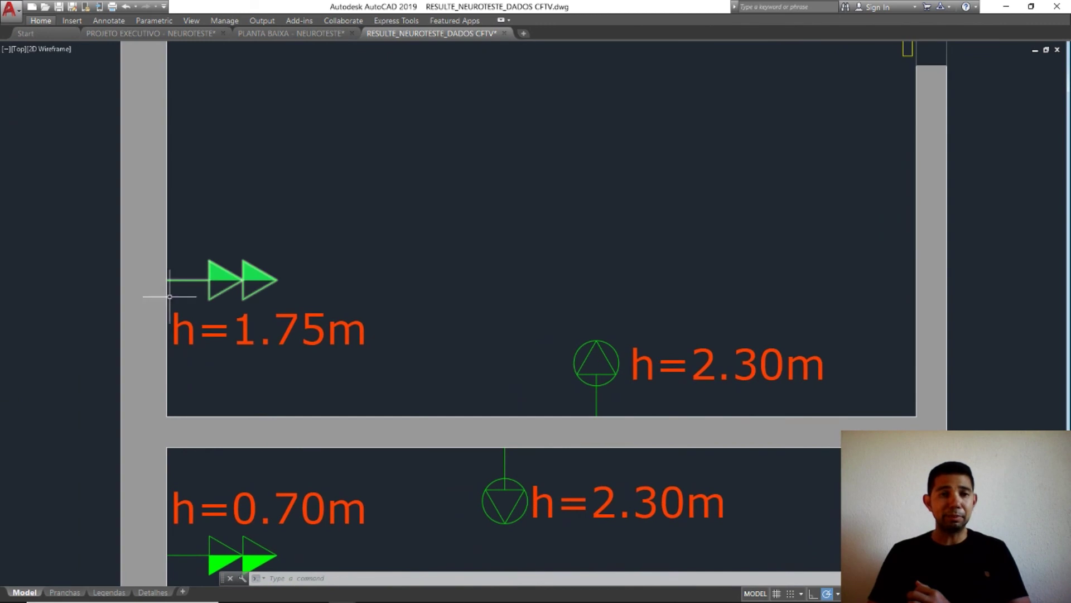
scroll(170, 297, "down", 4)
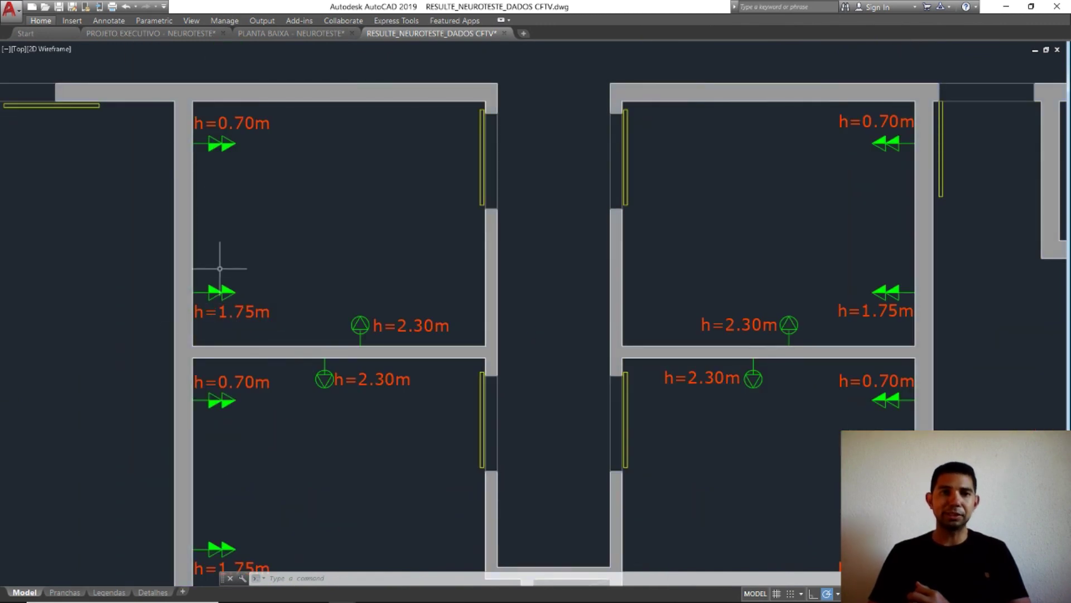
scroll(166, 159, "up", 2)
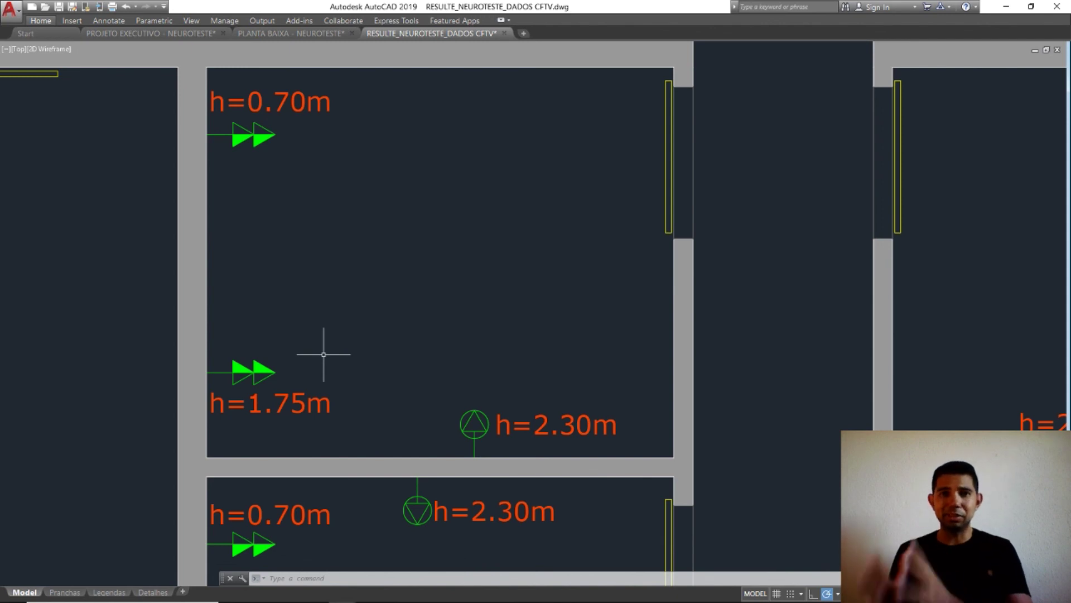
Step: Zoom the drawing to its full extents
type("z")
key("Return")
type("e")
key("Return")
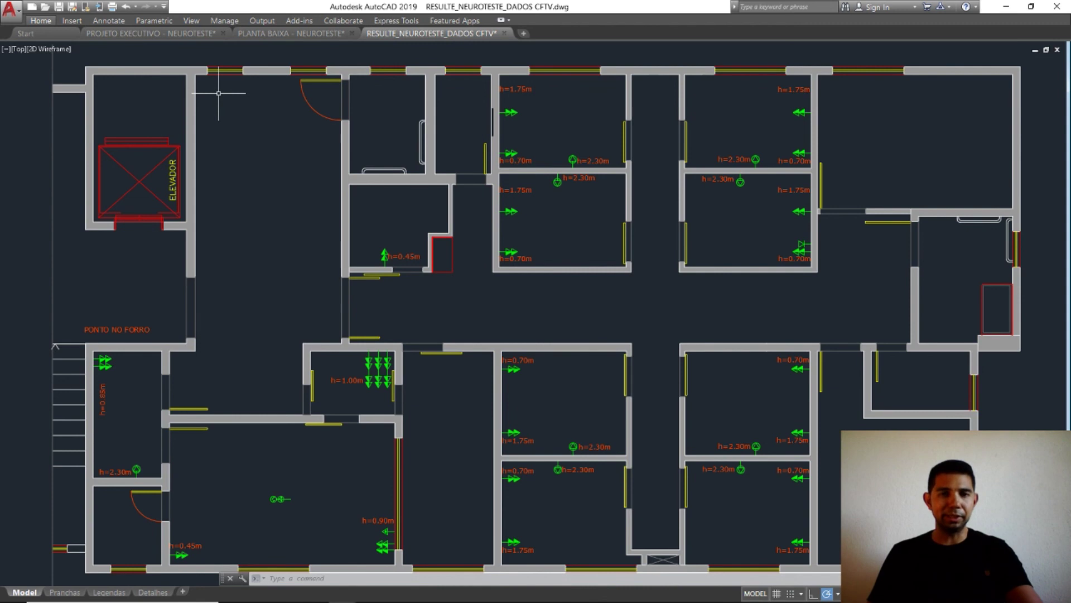
Step: Switch to the Excel workbook Quadro de Cargas_2012 e 2019 and select cell F6 in the Quadro Atual sheet
key("alt+Tab")
key("alt+Tab")
key("alt+Tab")
key("alt+Tab")
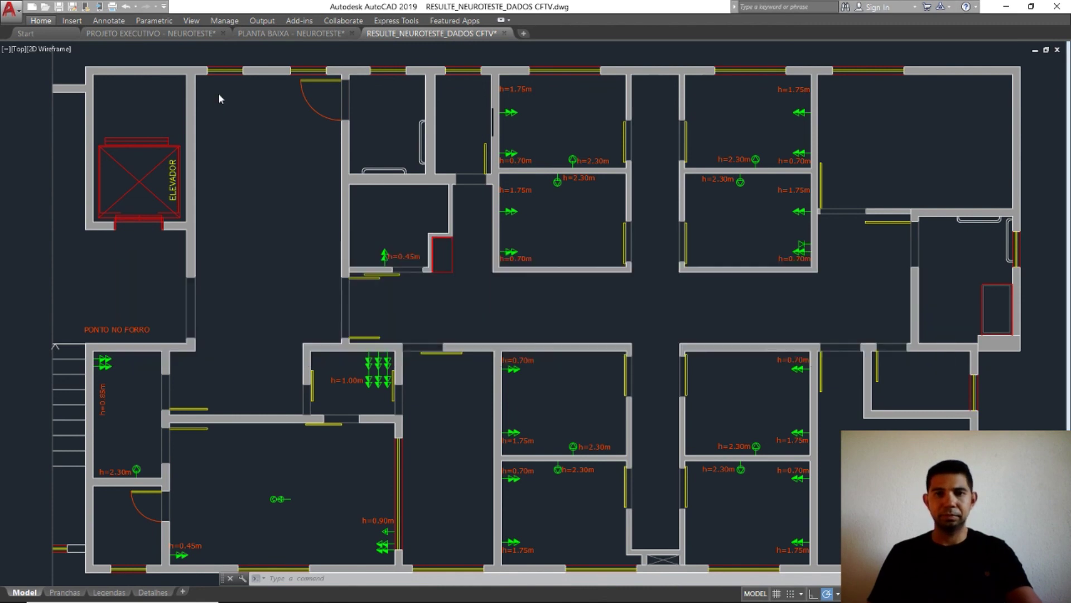
key("alt+Tab")
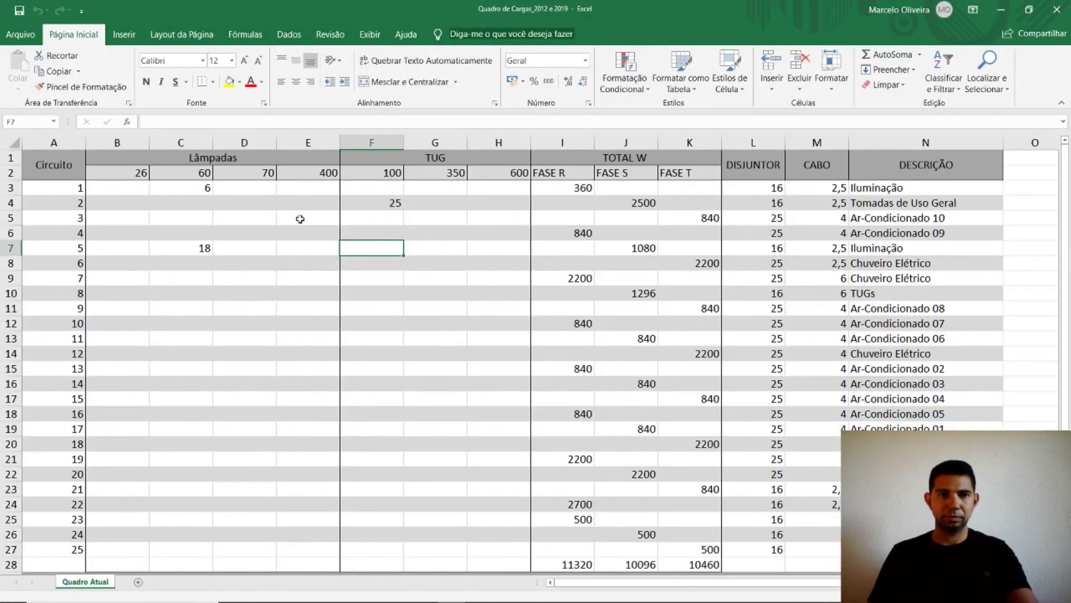
left_click(300, 218)
left_click(381, 229)
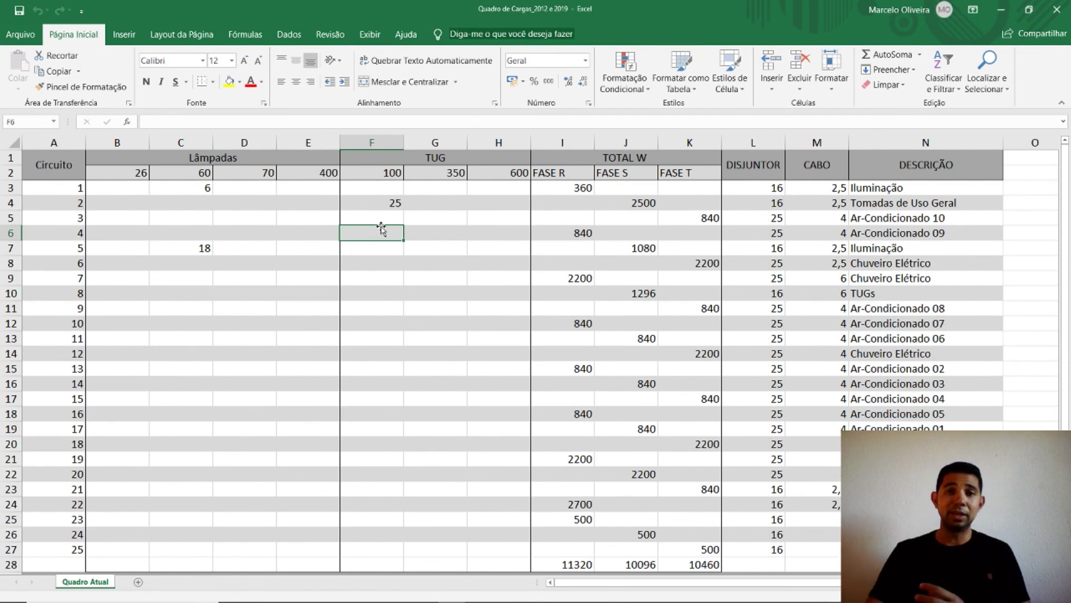
Step: Review the DISJUNTOR, CABO and DESCRIÇÃO entries, ending with all three columns selected for circuits 1 to 17
left_click_drag(757, 189, 758, 413)
left_click_drag(817, 194, 816, 293)
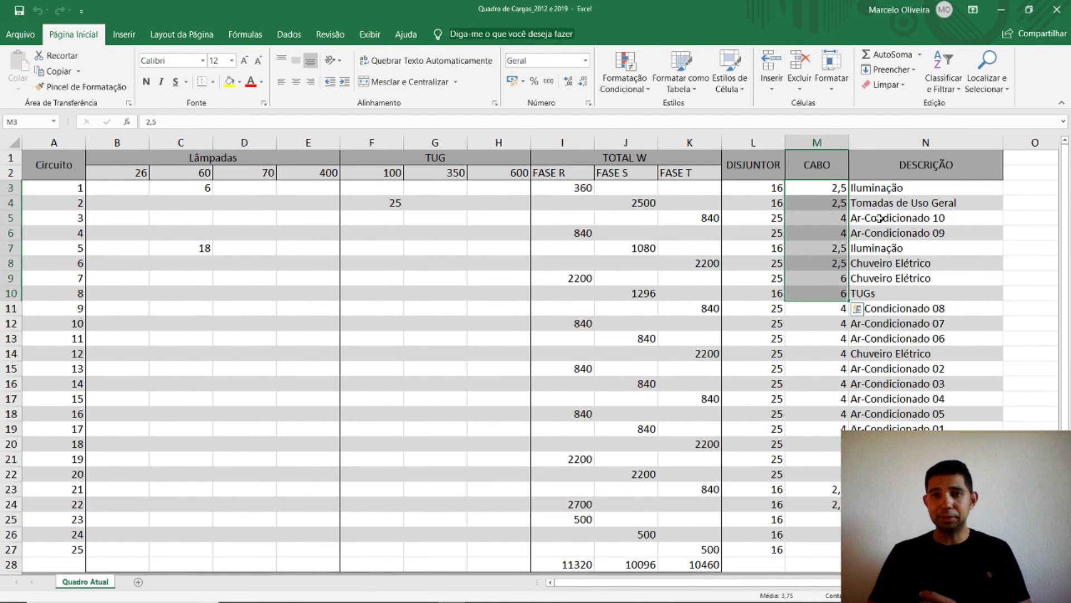
left_click_drag(902, 185, 942, 428)
left_click_drag(755, 187, 921, 425)
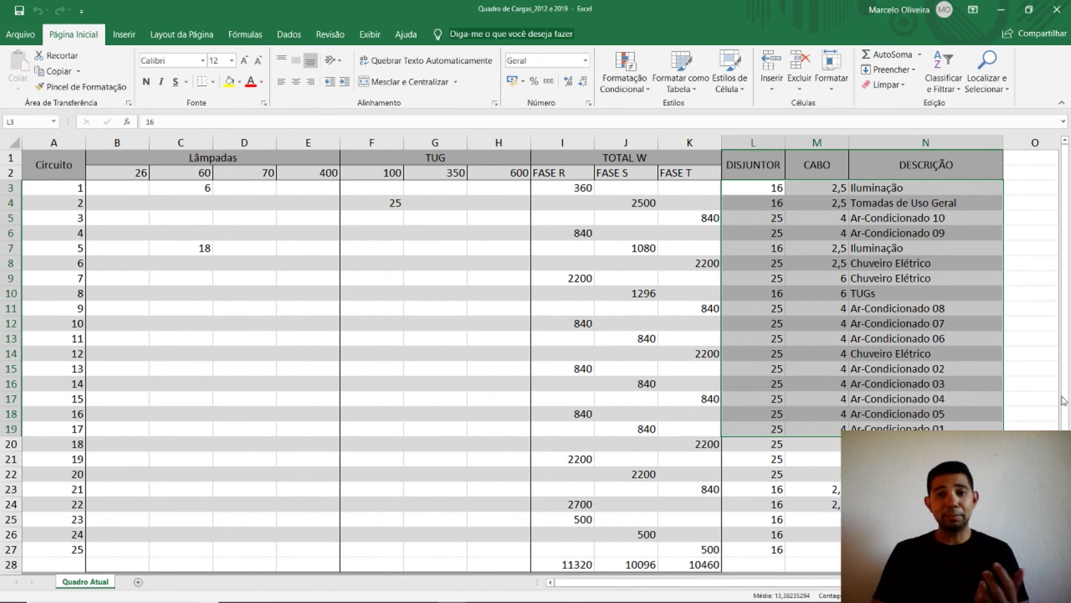
Step: Review the rows of circuits 9 to 12, ending with circuits 9 to 11 selected from FASE R through DESCRIÇÃO
left_click(919, 309)
left_click_drag(879, 308, 558, 308)
left_click(889, 355)
left_click_drag(900, 310, 579, 352)
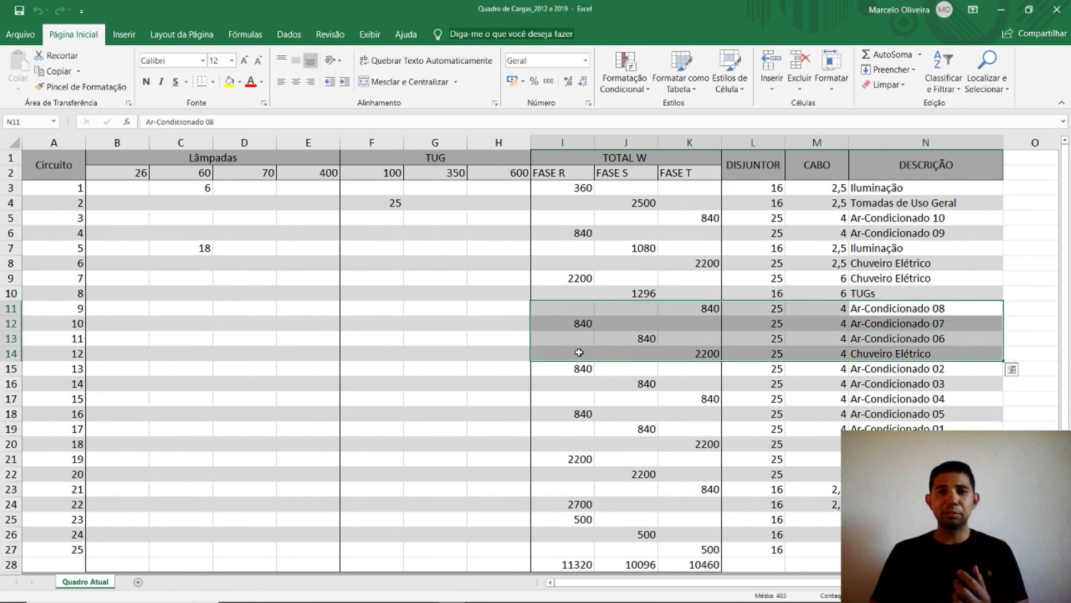
left_click_drag(887, 308, 592, 346)
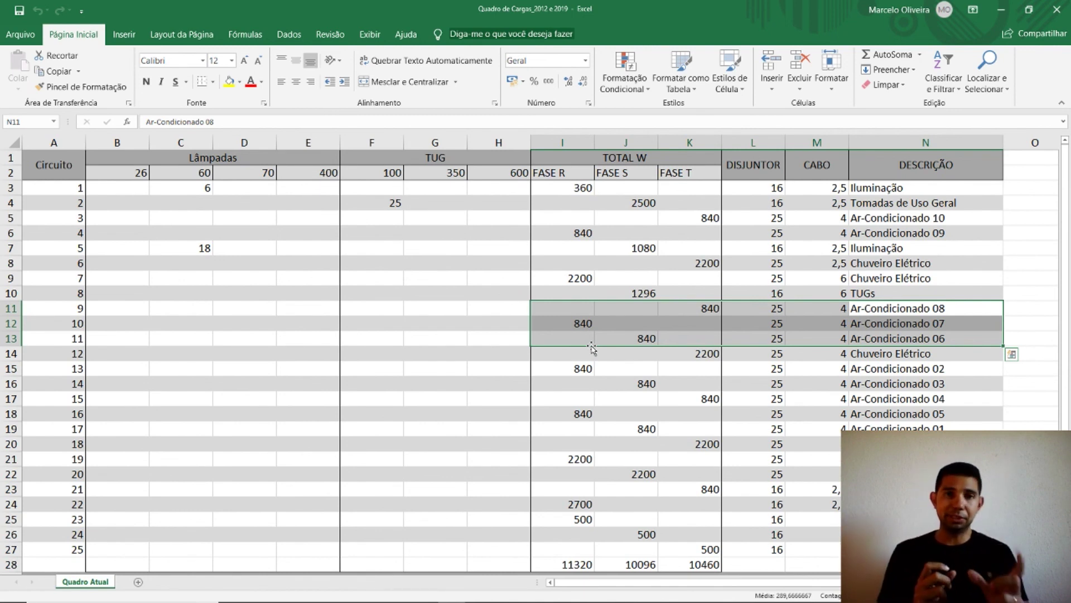
Step: Switch back to the AutoCAD drawing, inspect the upper bedroom outlets in the ELÉTRICA plan, and zoom to the drawing's extents
key("alt+Tab")
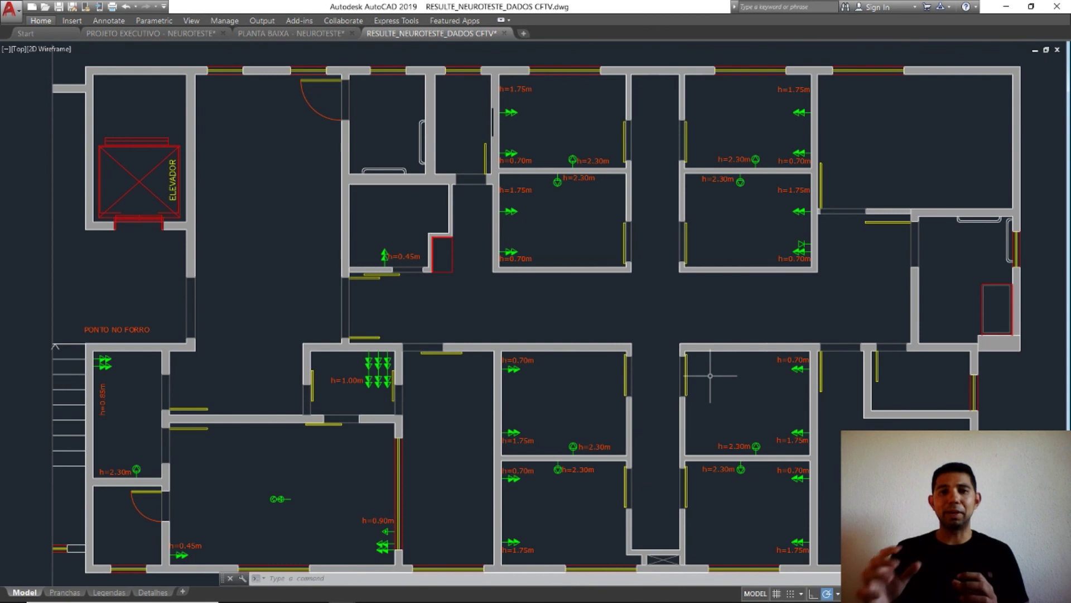
scroll(765, 115, "up", 2)
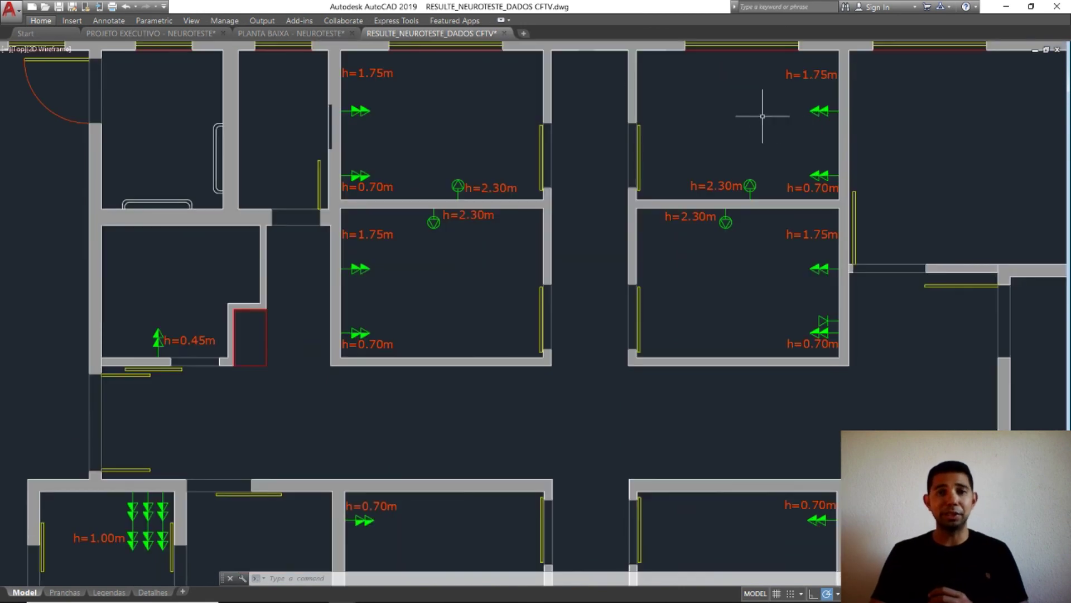
scroll(433, 167, "up", 2)
middle_click_drag(433, 167, 400, 182)
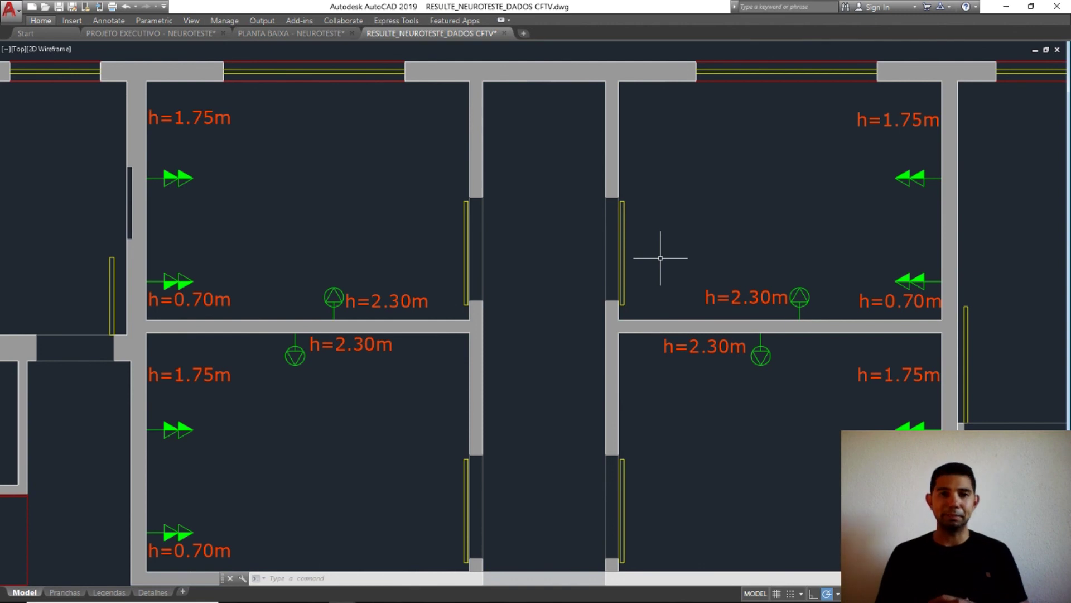
middle_click(660, 258)
middle_click(661, 258)
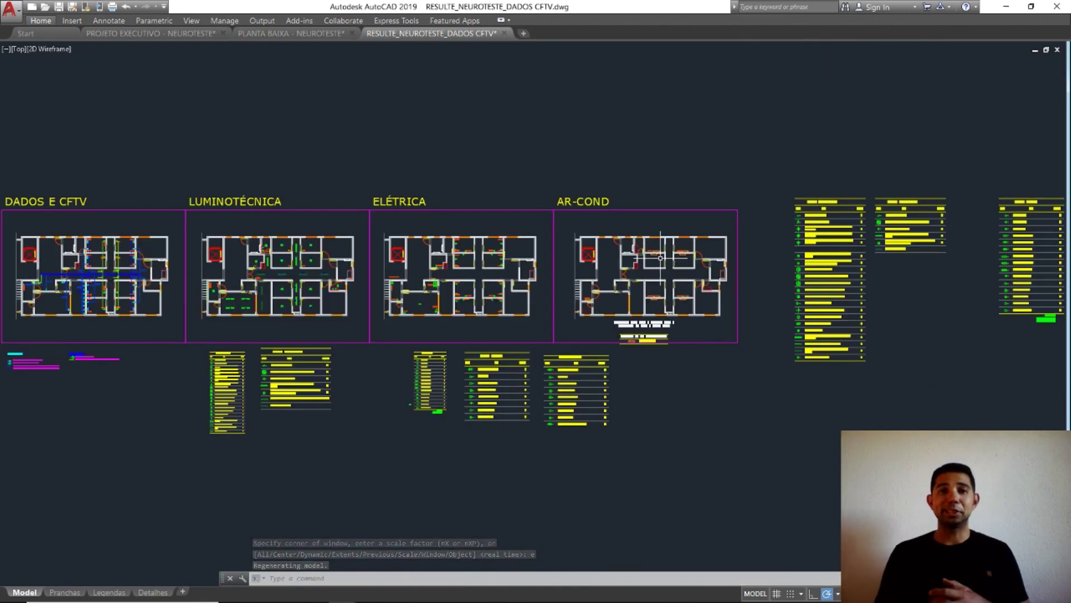